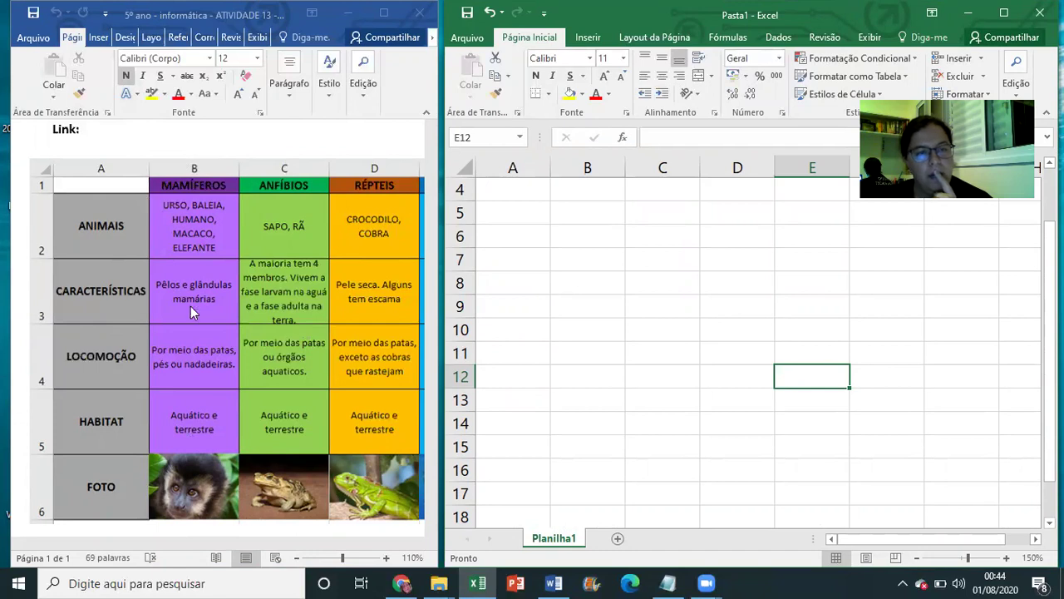
pyautogui.click(615, 258)
pyautogui.click(537, 206)
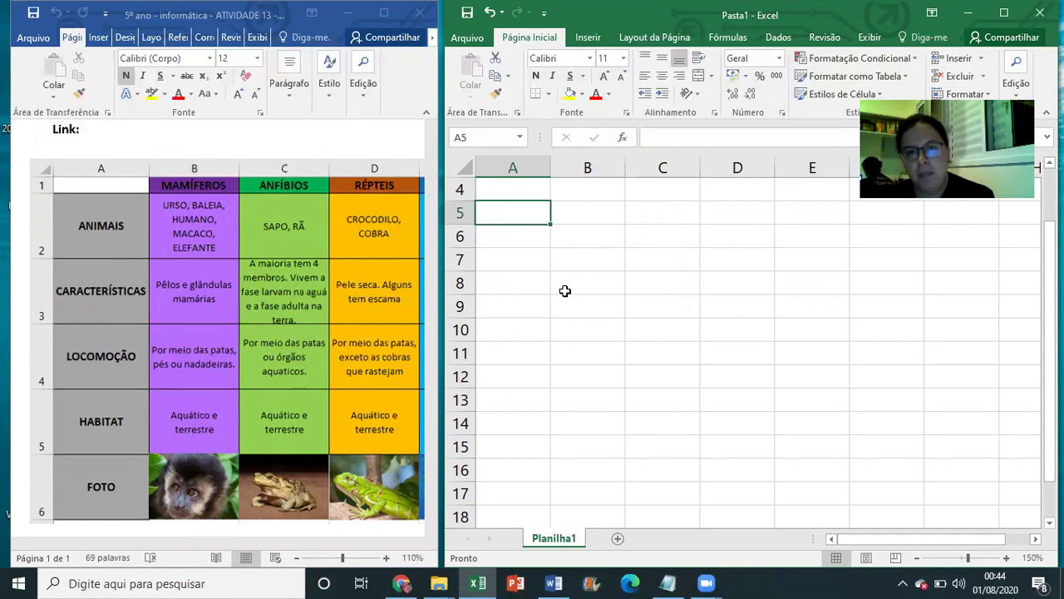
pyautogui.click(567, 189)
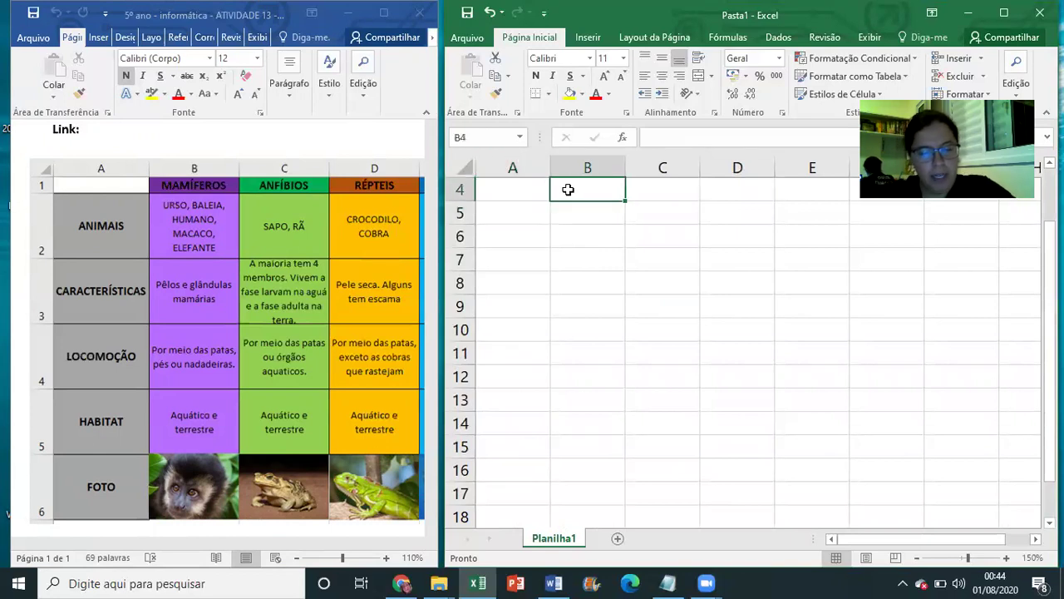
pyautogui.write('mam')
pyautogui.press('BackSpace')
pyautogui.press('BackSpace')
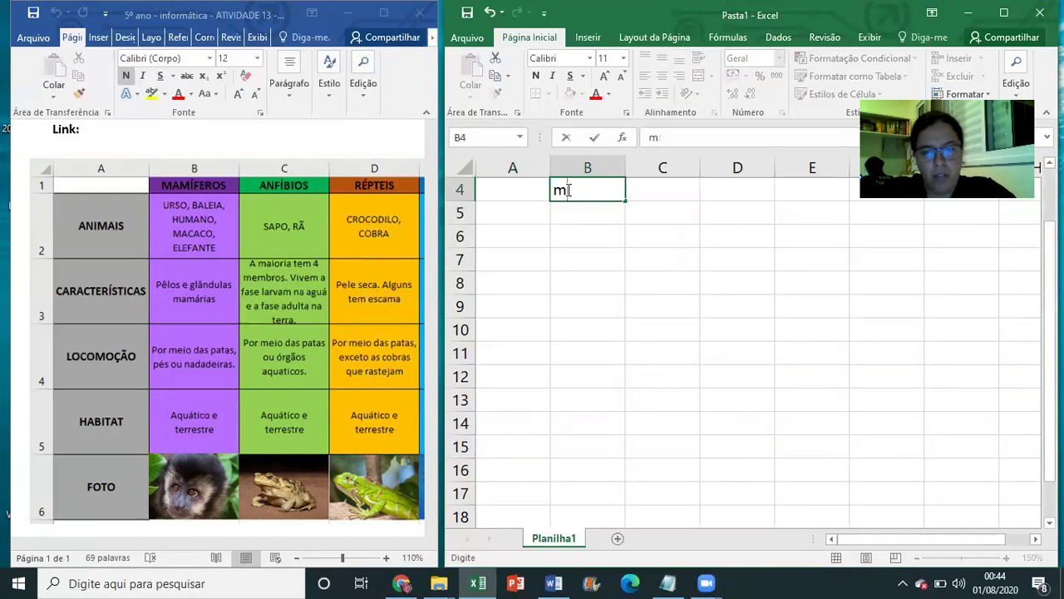
pyautogui.press('BackSpace')
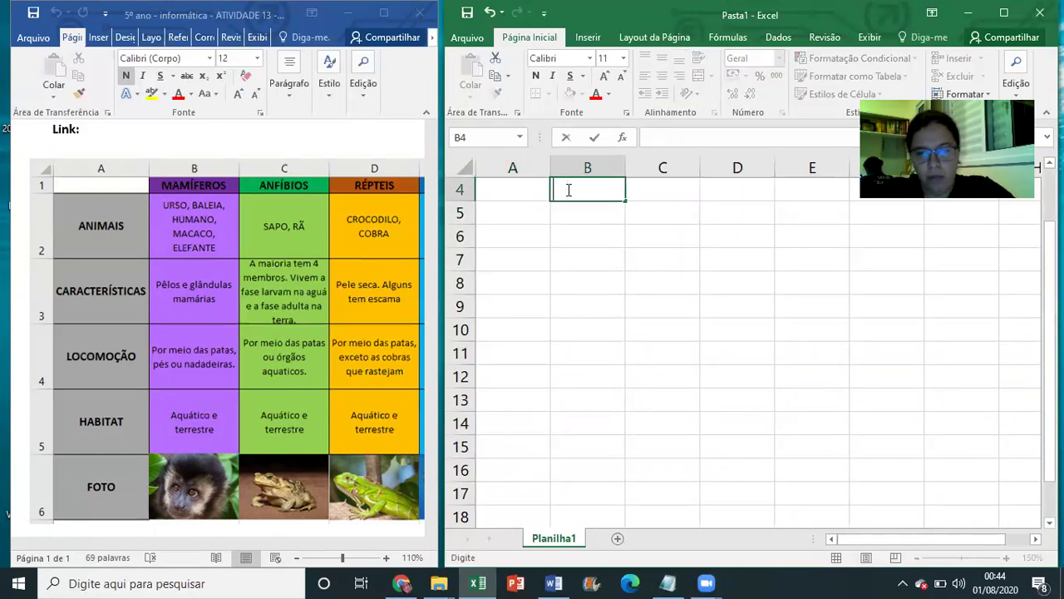
pyautogui.click(610, 258)
# Enter the column headers MAMÍFEROS, ANFÍBIOS and RÉPTEIS in cells B2, C2 and D2
pyautogui.scroll(-3, 613, 254)
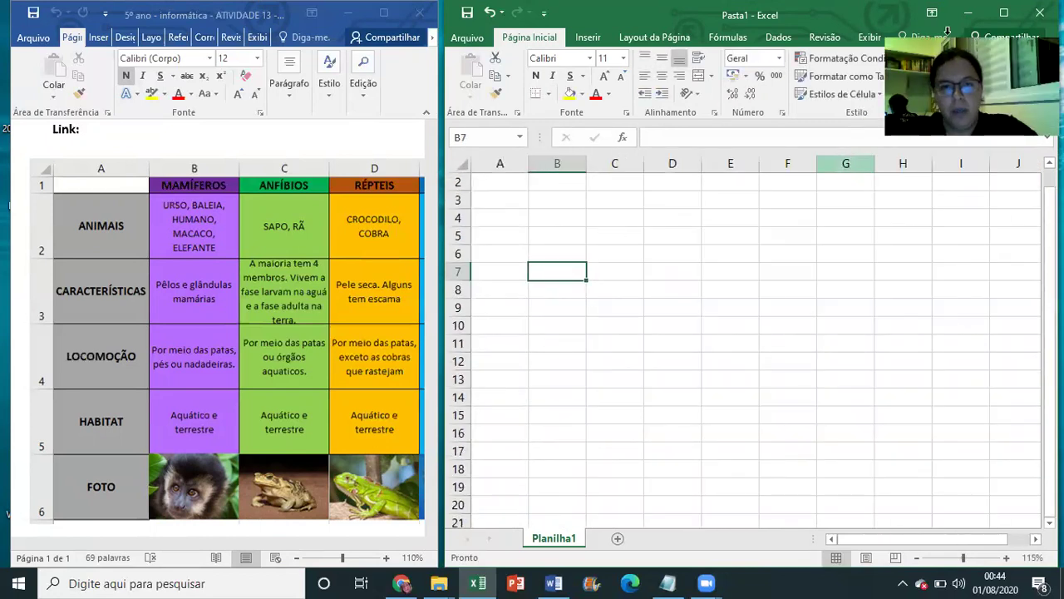
pyautogui.click(580, 185)
pyautogui.write('m')
pyautogui.press('BackSpace')
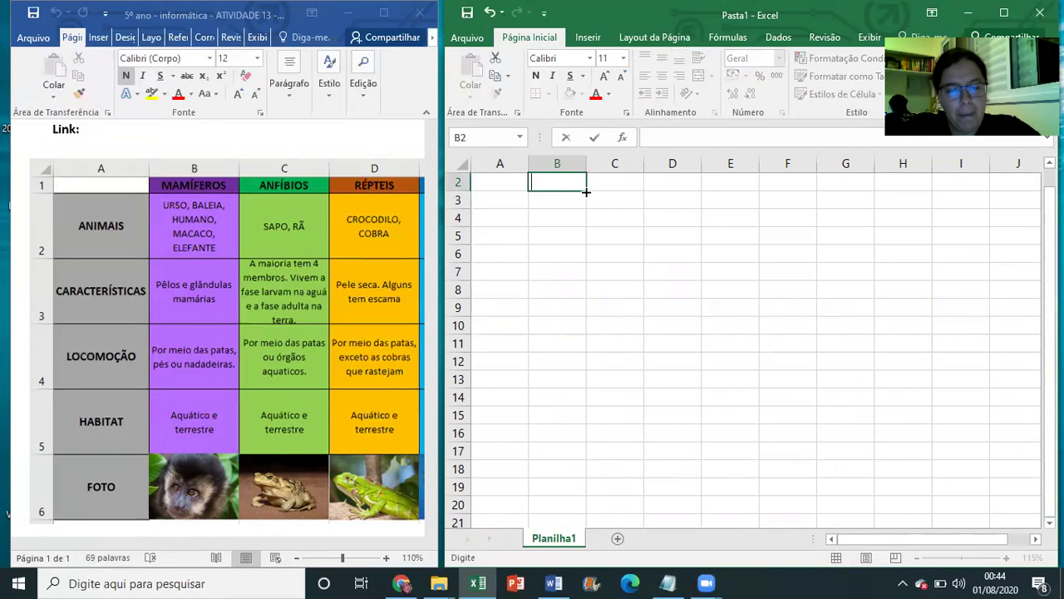
pyautogui.press('capslock')
pyautogui.write('MAMÍFEROS')
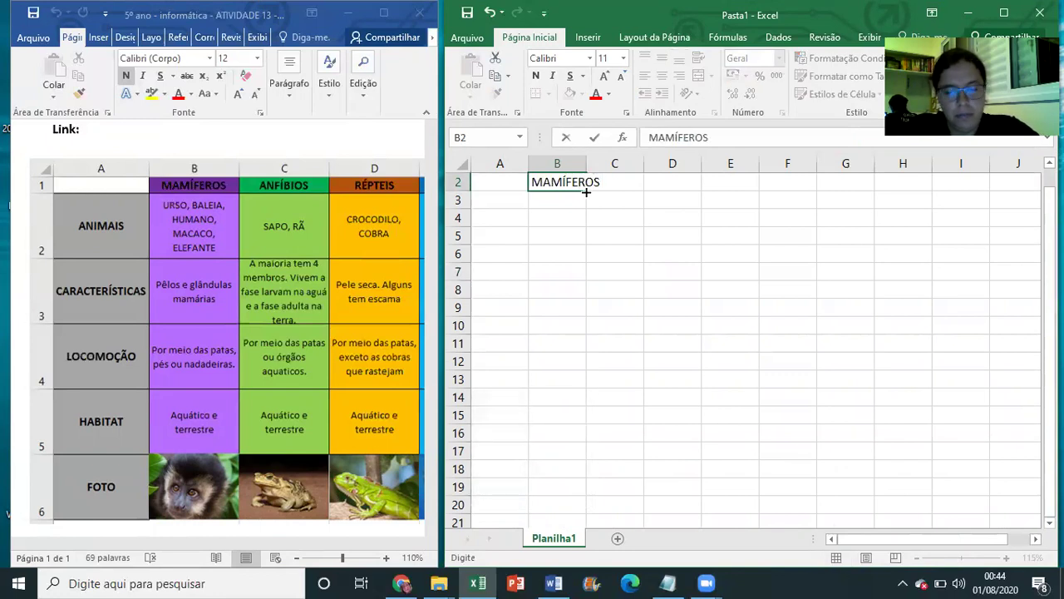
pyautogui.press('Tab')
pyautogui.write('ANFÍBIOS')
pyautogui.press('Tab')
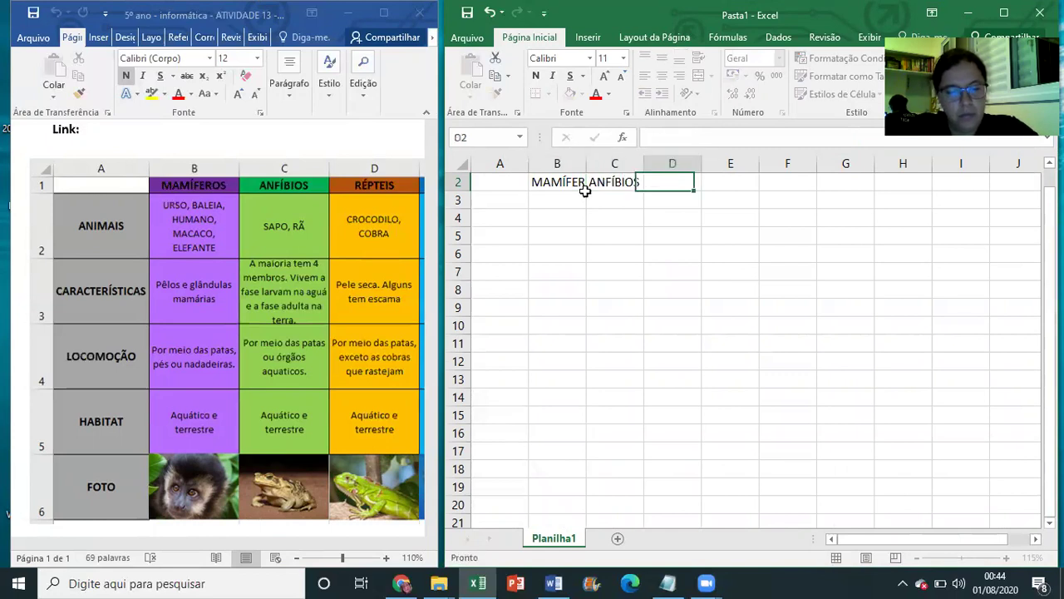
pyautogui.write('RÉPTEIS')
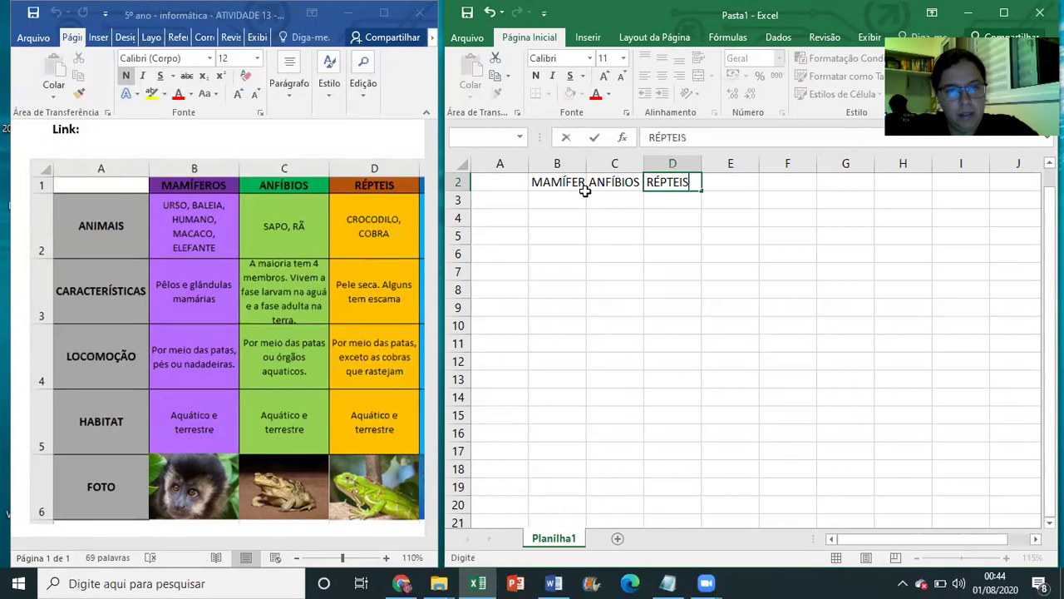
# Check the remaining columns of the reference table and enter the headers PEIXES in E2 and AVES in F2
pyautogui.click(293, 542)
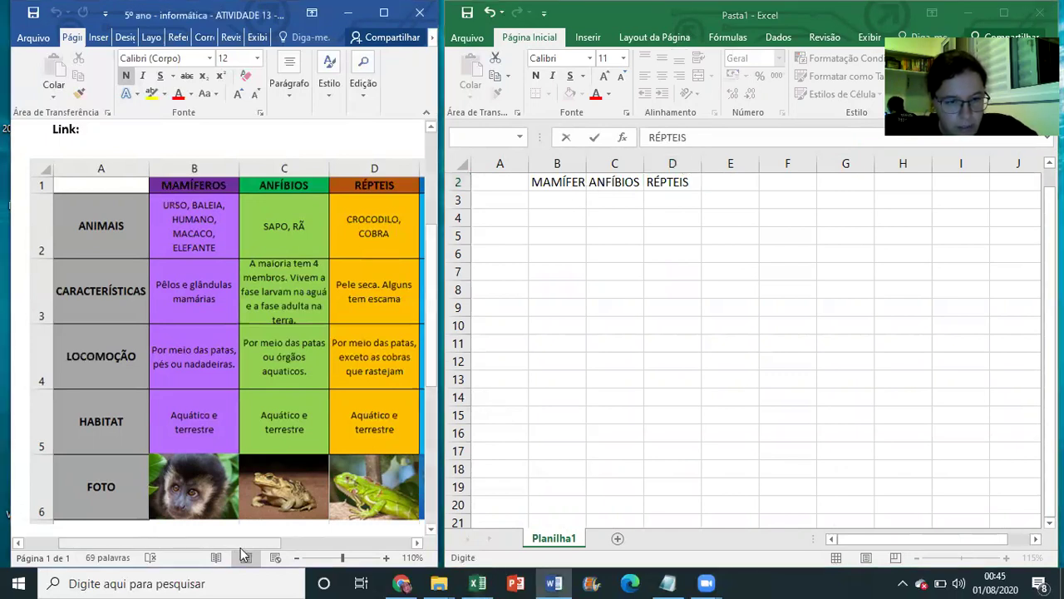
pyautogui.moveTo(237, 545); pyautogui.dragTo(376, 546)
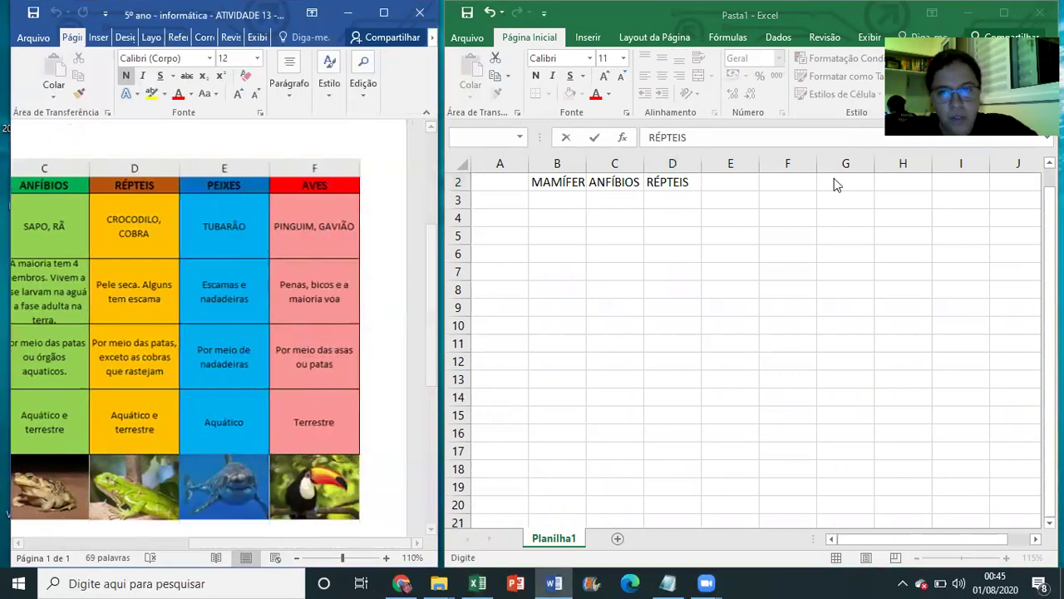
pyautogui.click(719, 183)
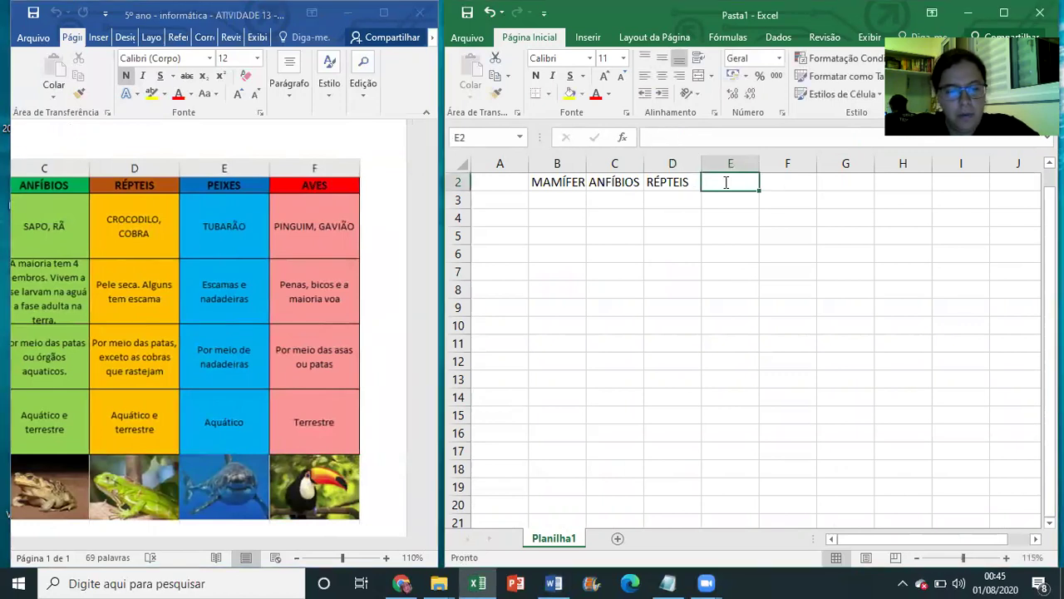
pyautogui.write('PEIXES')
pyautogui.press('Tab')
pyautogui.write('AVES')
pyautogui.click(502, 202)
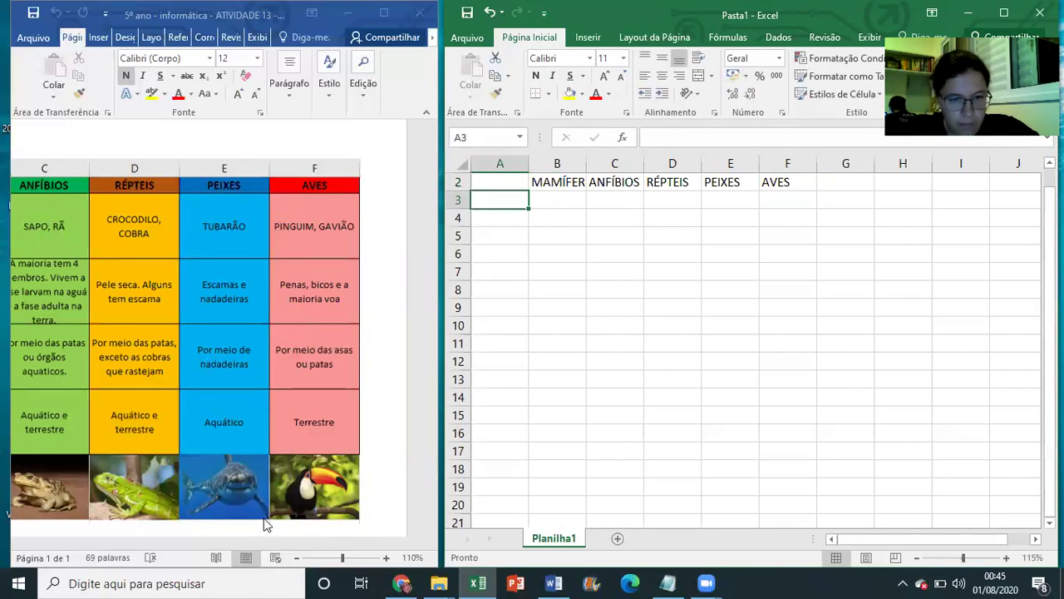
# Bring the reference table's row labels into view and enter ANIMAIS in A3 and CARACTERÍSTICAS in A4
pyautogui.click(396, 434)
pyautogui.moveTo(297, 552); pyautogui.dragTo(147, 551)
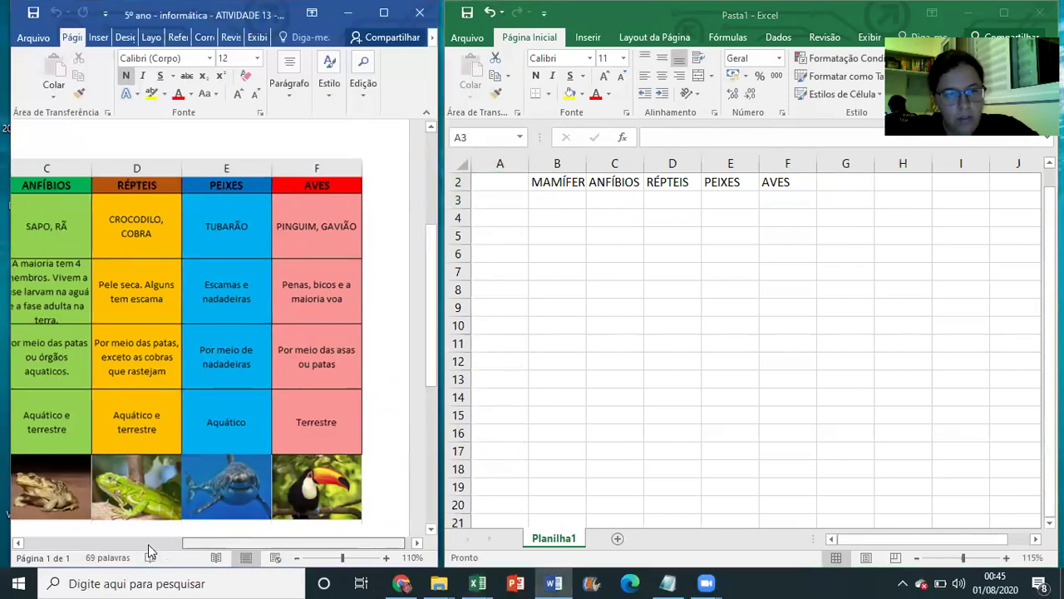
pyautogui.click(512, 200)
pyautogui.write('ANIMAIS')
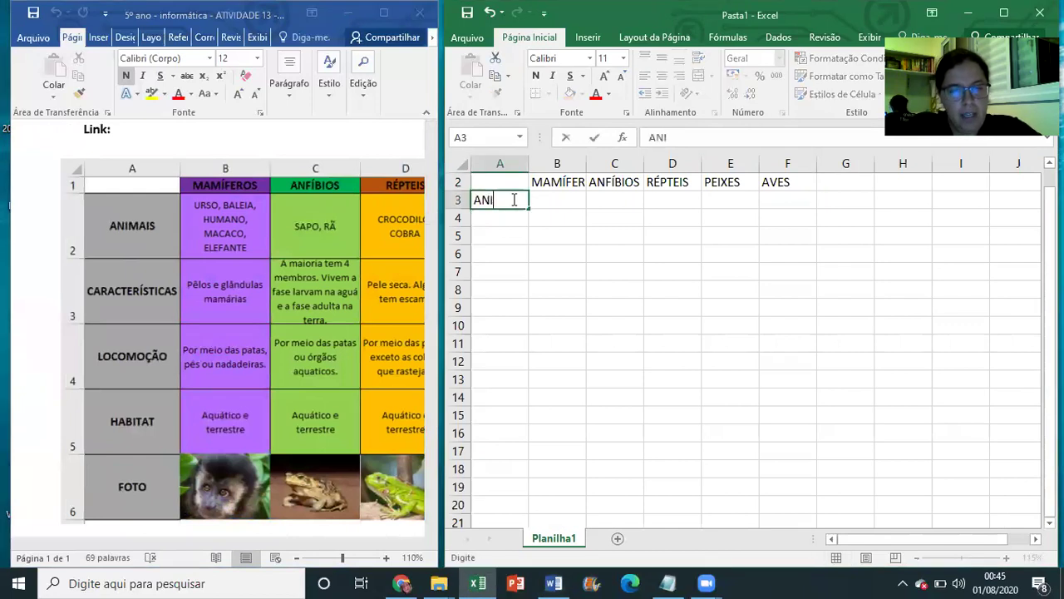
pyautogui.click(516, 217)
pyautogui.write('CARACTERÍSTICAS')
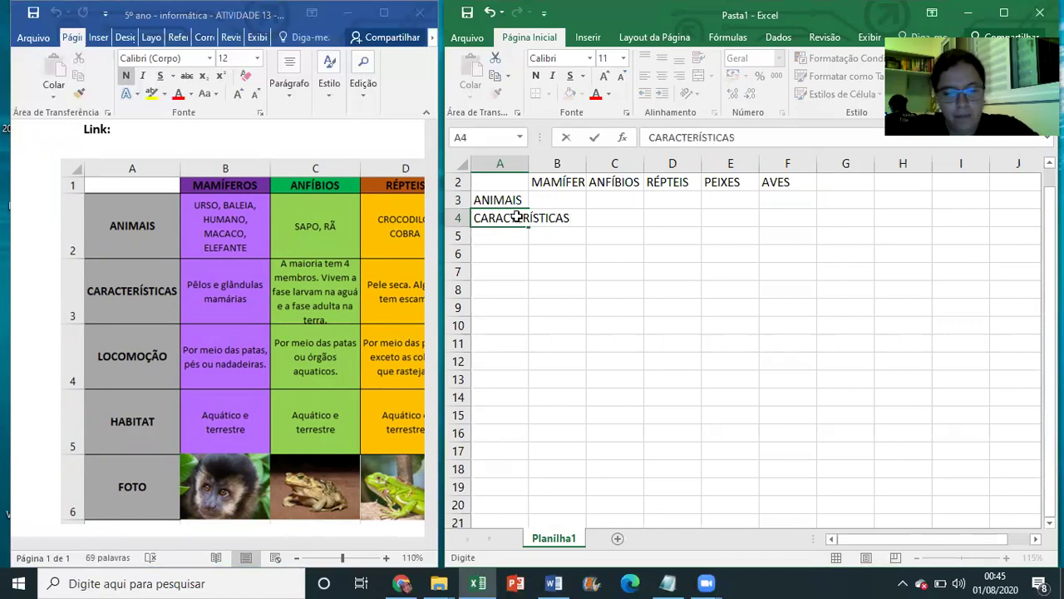
# Enter the row labels LOCOMOÇÃO, HABITAT and FOTO in cells A5, A6 and A7
pyautogui.press('Return')
pyautogui.write('LOCOMOÇÃO')
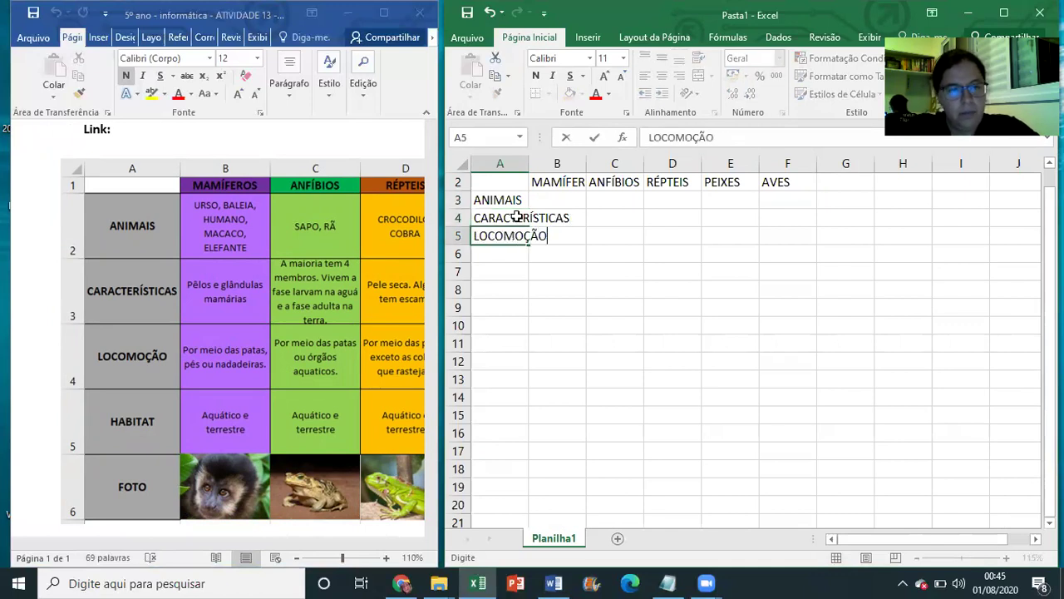
pyautogui.press('Return')
pyautogui.write('HABITAT')
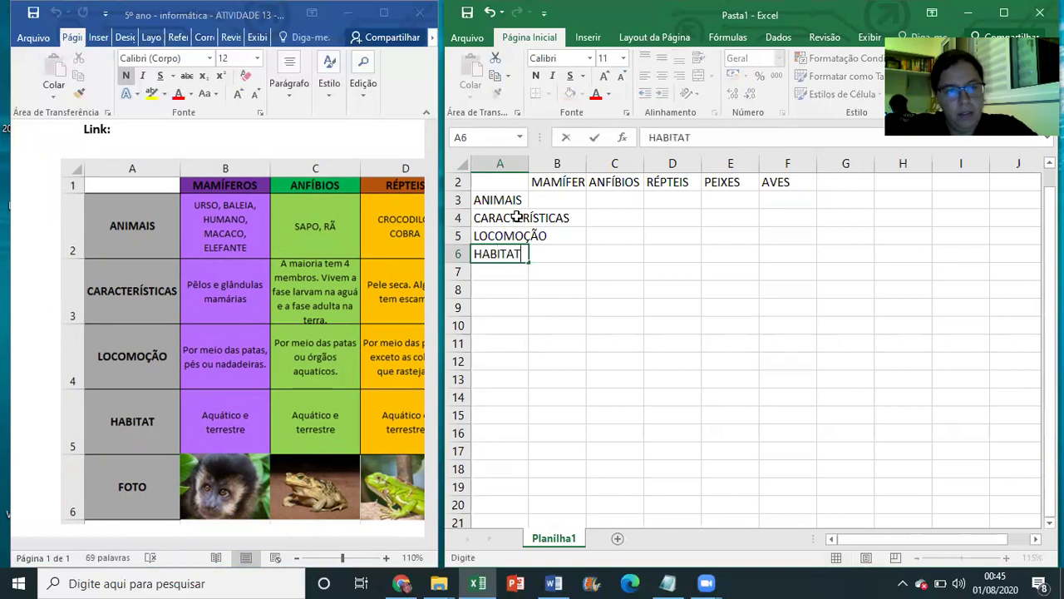
pyautogui.press('Return')
pyautogui.write('FOTO')
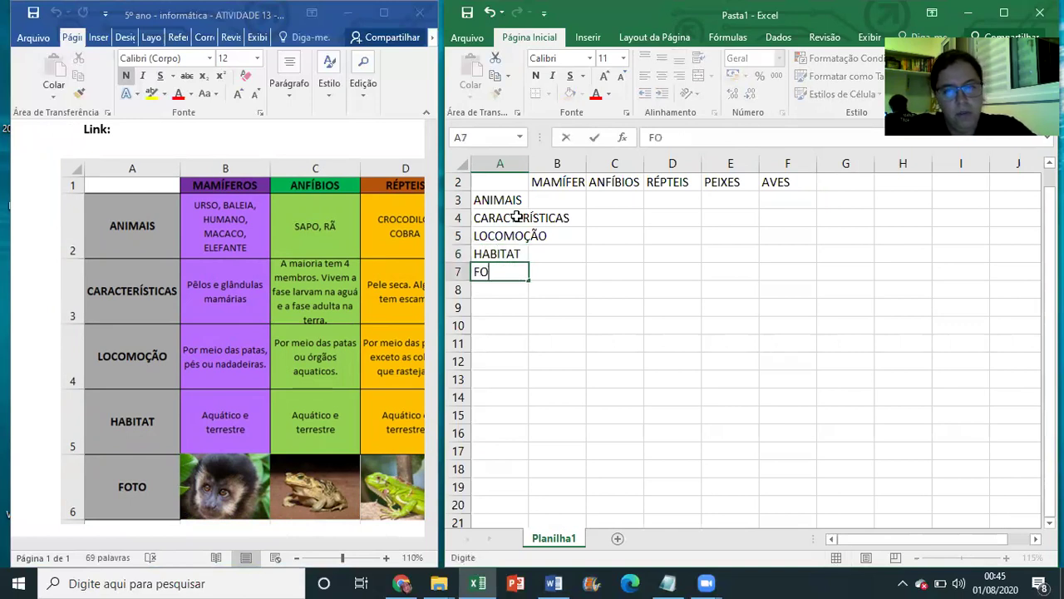
pyautogui.click(637, 296)
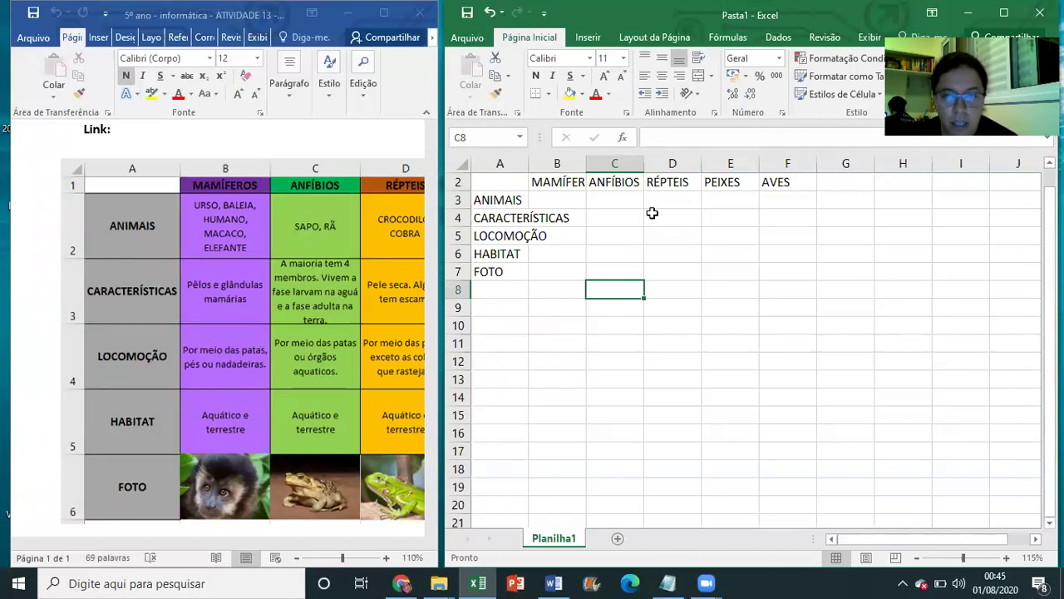
# Maximize the spreadsheet window and delete the empty row 1 above the headers
pyautogui.click(1004, 14)
pyautogui.press('super+Up')
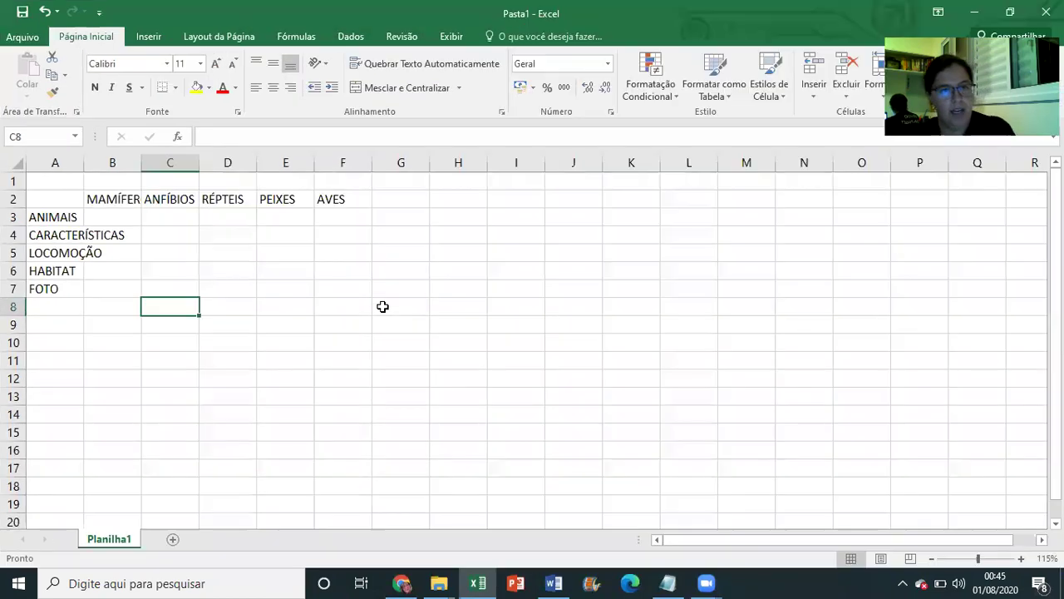
pyautogui.click(12, 180)
pyautogui.rightClick(12, 180)
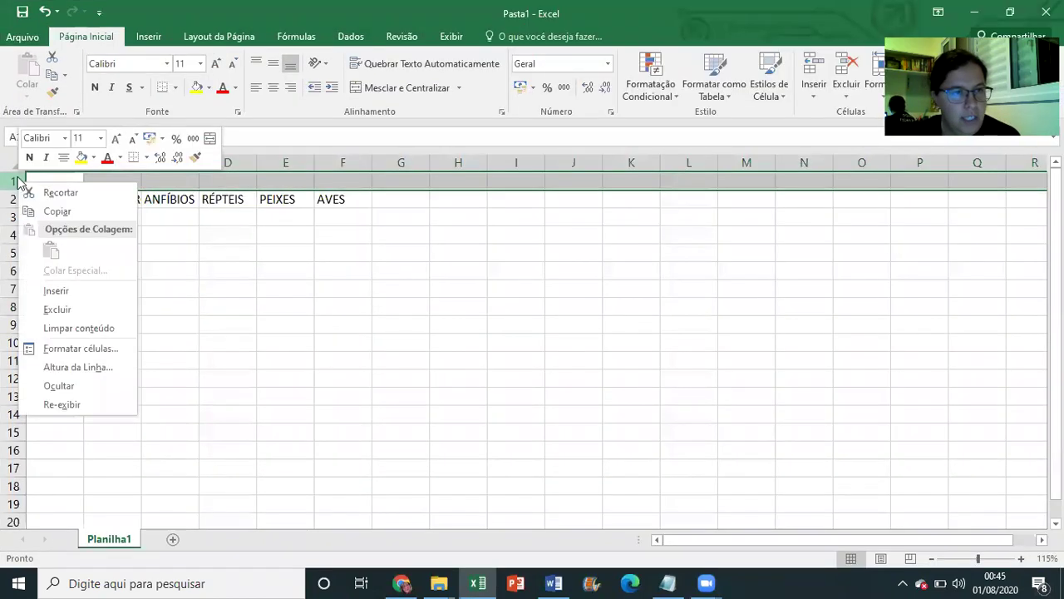
pyautogui.click(60, 306)
pyautogui.click(248, 302)
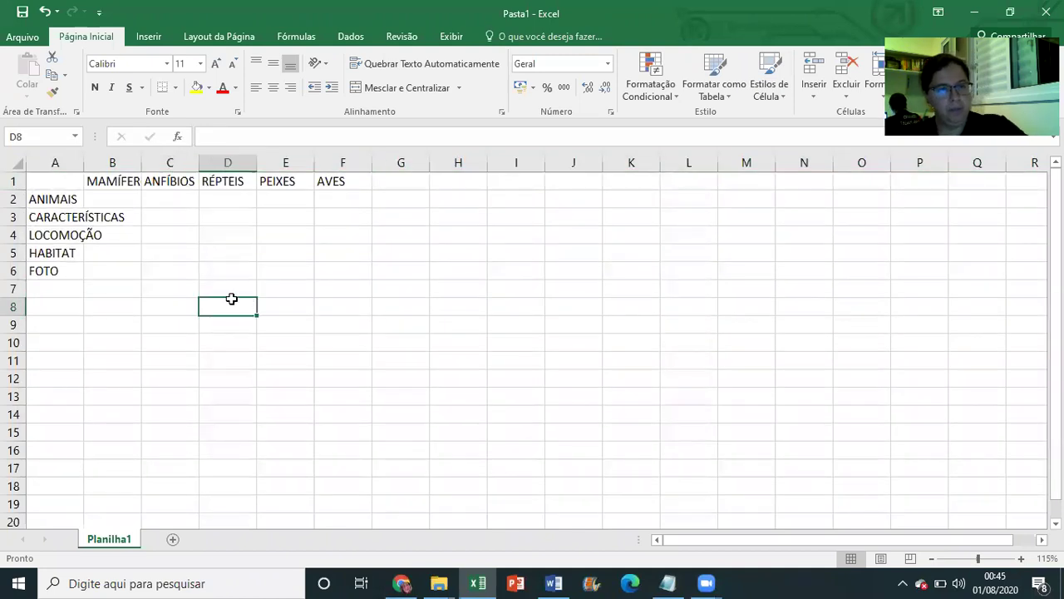
# Widen column A so the CARACTERÍSTICAS label fits completely inside its own cell
pyautogui.scroll(4, 231, 299)
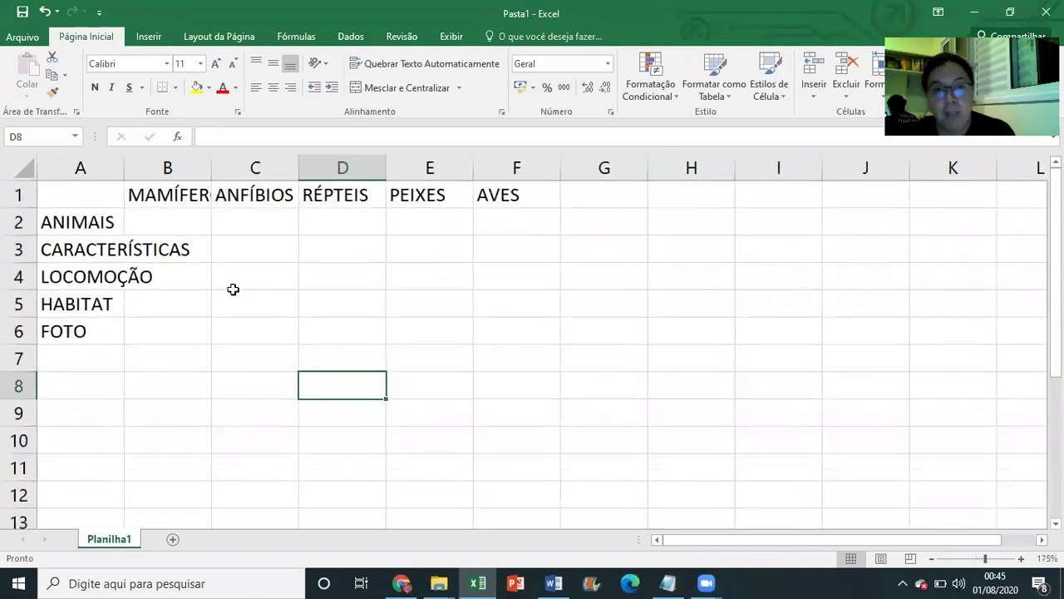
pyautogui.click(180, 192)
pyautogui.click(98, 254)
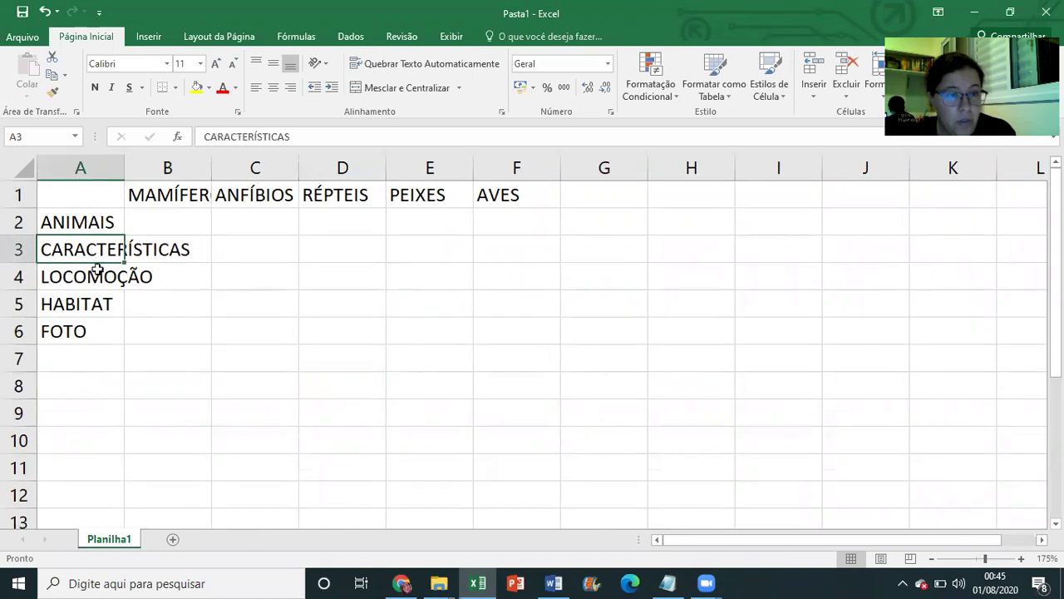
pyautogui.click(96, 272)
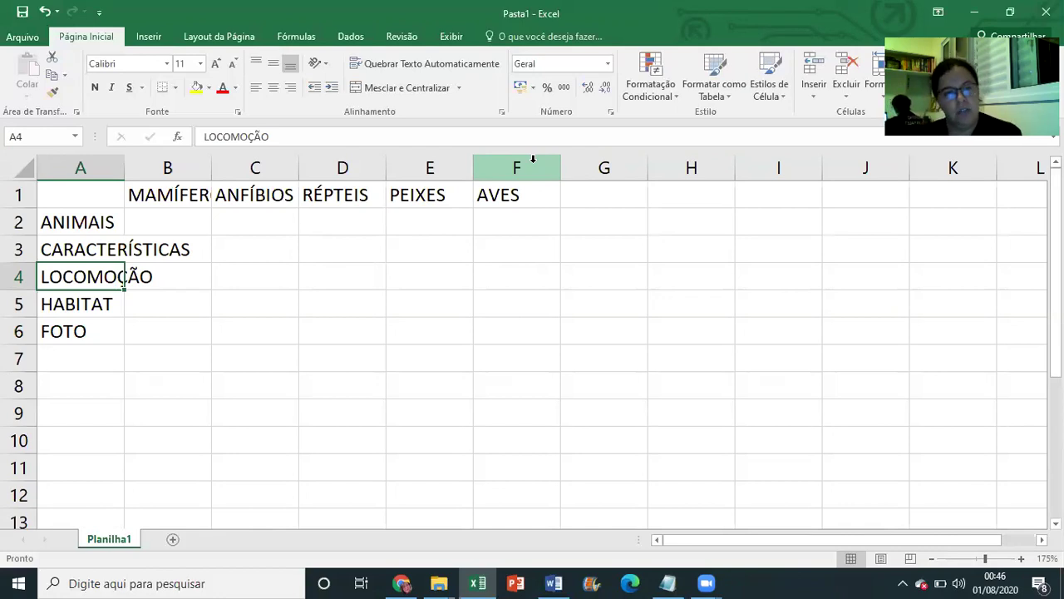
pyautogui.click(203, 259)
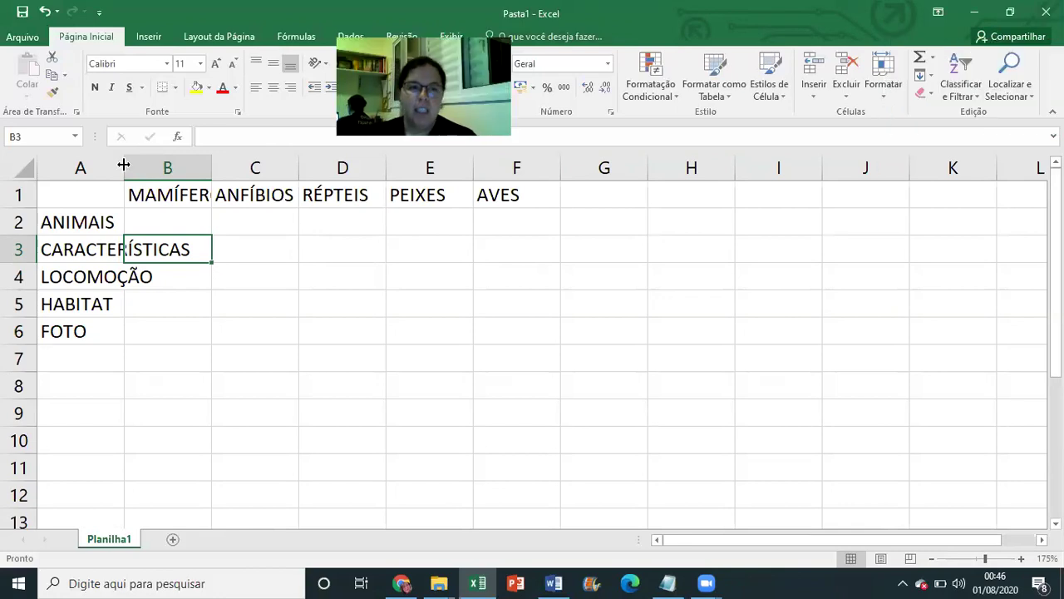
pyautogui.moveTo(123, 164); pyautogui.dragTo(202, 166)
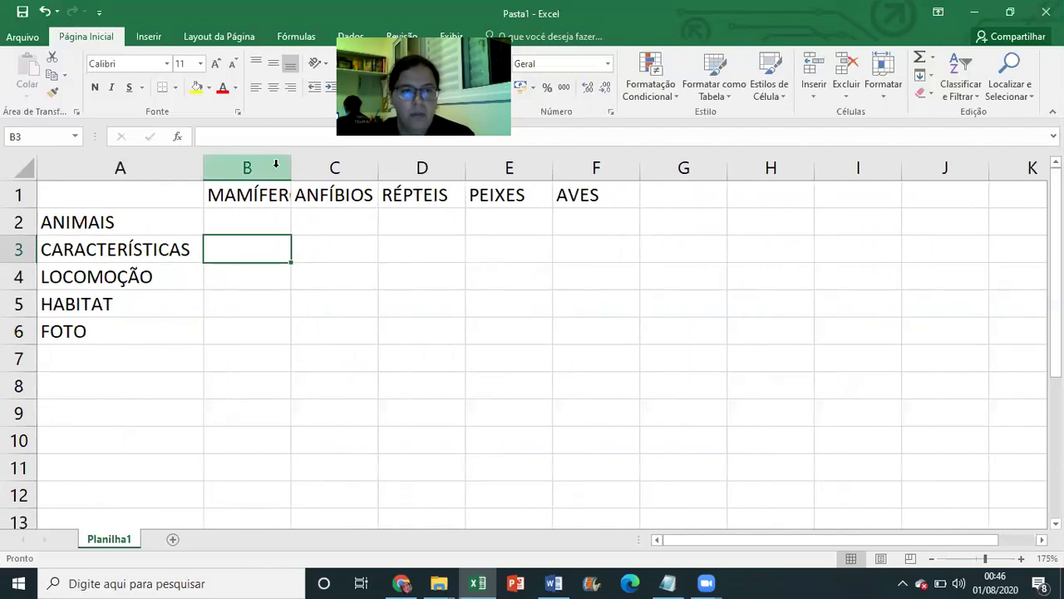
# Widen columns B, C, D and E to give the headers MAMÍFEROS through PEIXES extra room
pyautogui.moveTo(302, 168); pyautogui.dragTo(397, 168)
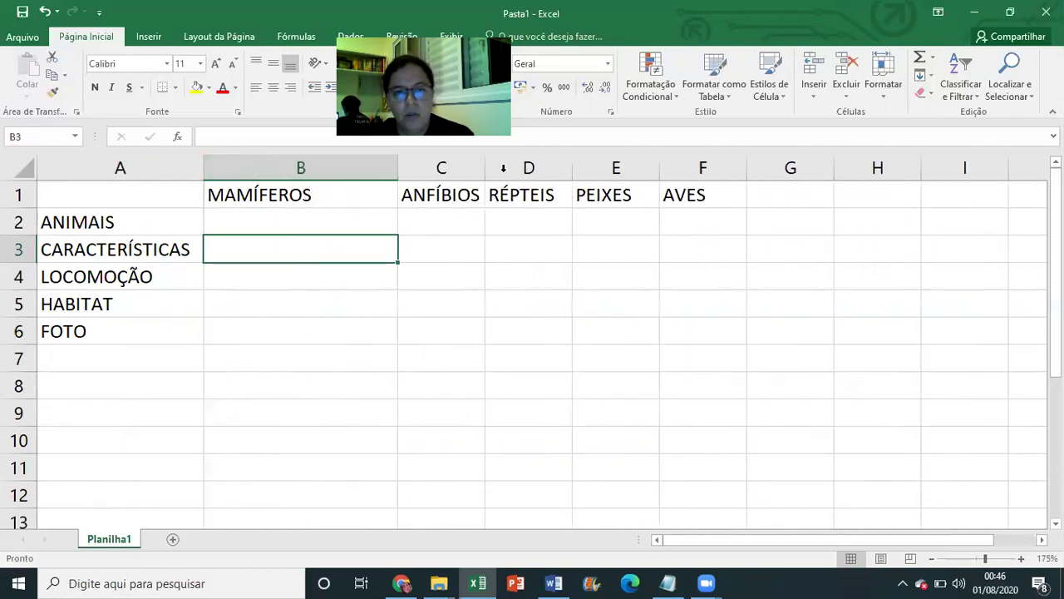
pyautogui.moveTo(483, 172); pyautogui.dragTo(557, 169)
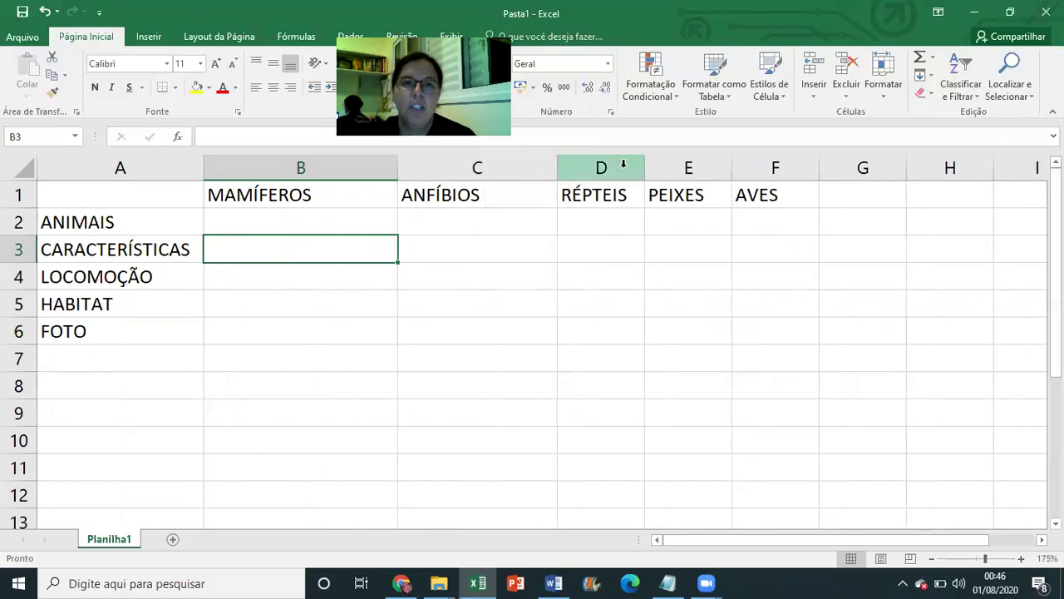
pyautogui.moveTo(646, 172); pyautogui.dragTo(702, 166)
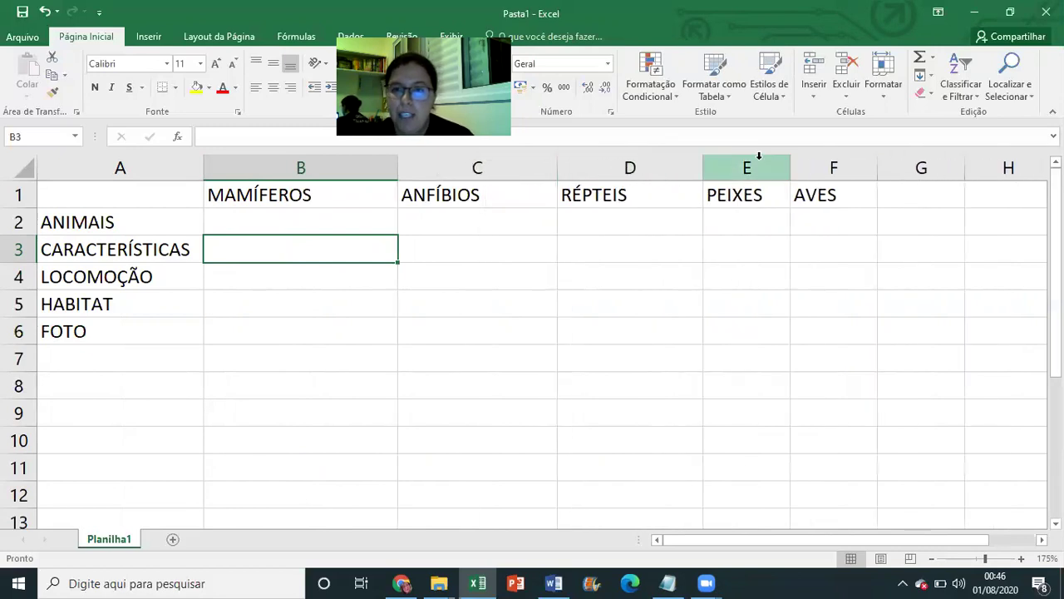
pyautogui.moveTo(792, 166); pyautogui.dragTo(839, 165)
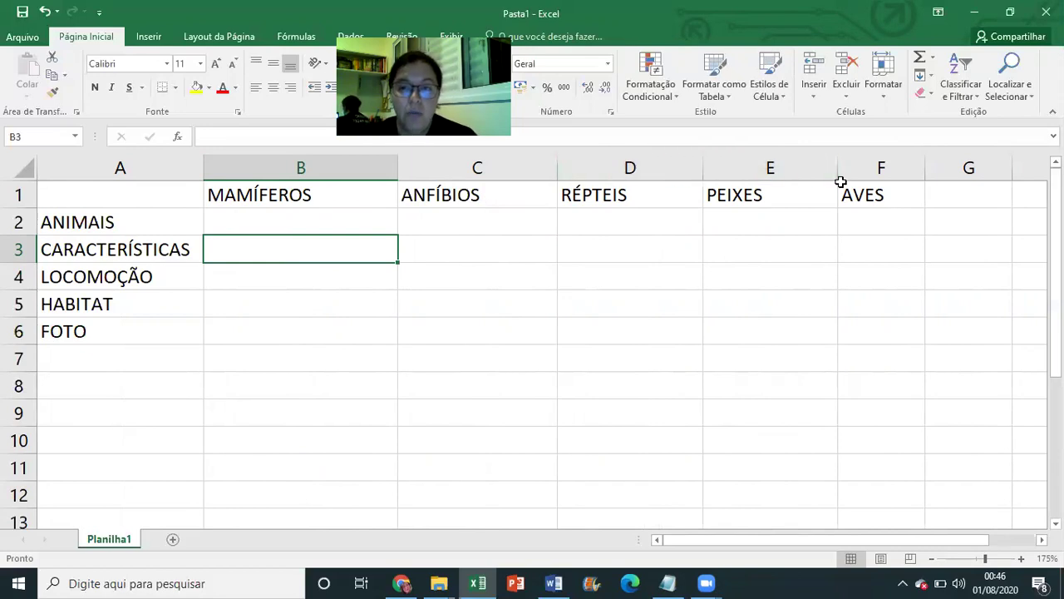
# Narrow columns B, C, D and E, keeping column B just wide enough for the MAMÍFEROS header
pyautogui.moveTo(838, 174); pyautogui.dragTo(792, 173)
pyautogui.moveTo(702, 171); pyautogui.dragTo(620, 171)
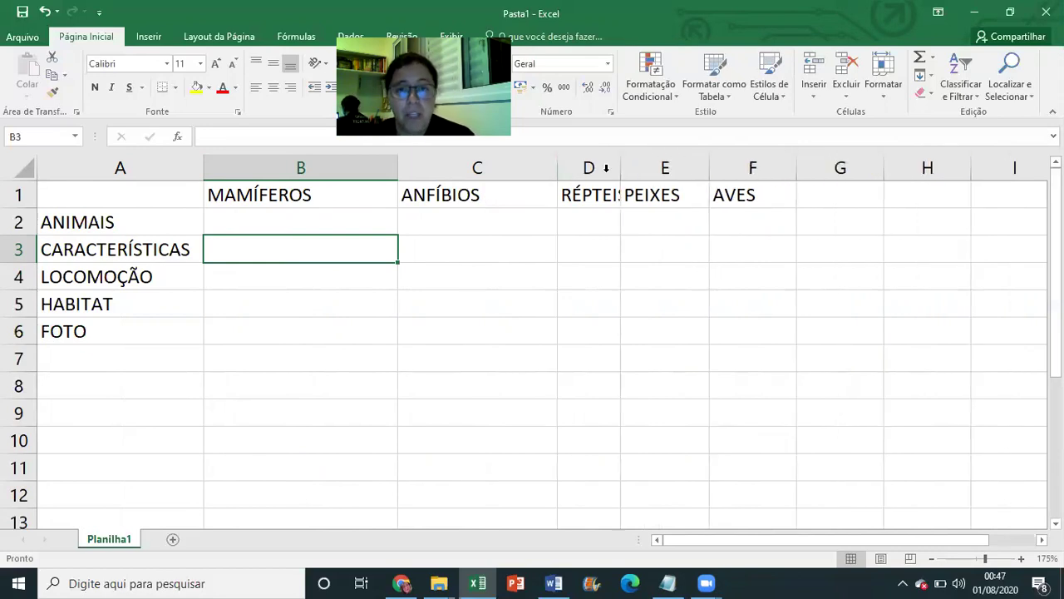
pyautogui.moveTo(553, 176); pyautogui.dragTo(489, 171)
pyautogui.moveTo(397, 171); pyautogui.dragTo(317, 171)
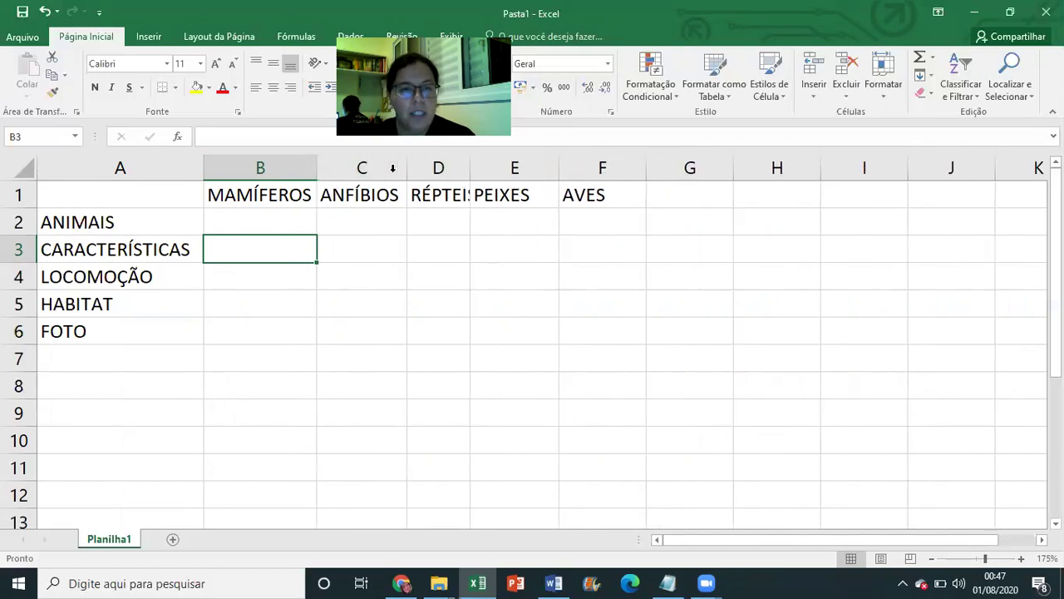
pyautogui.click(319, 253)
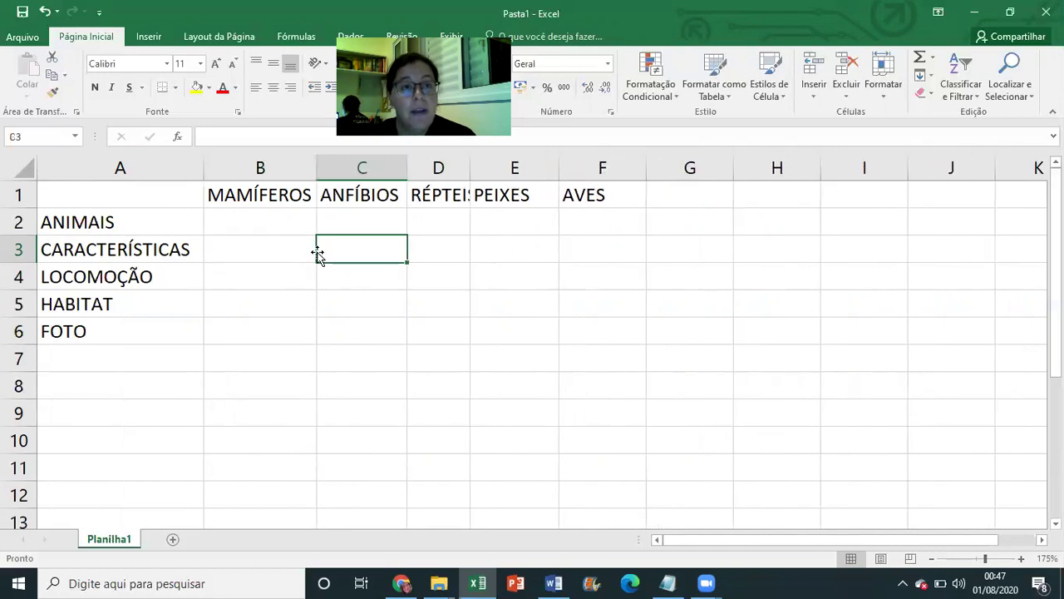
# Select columns A through F and set their column width to 20
pyautogui.click(121, 162)
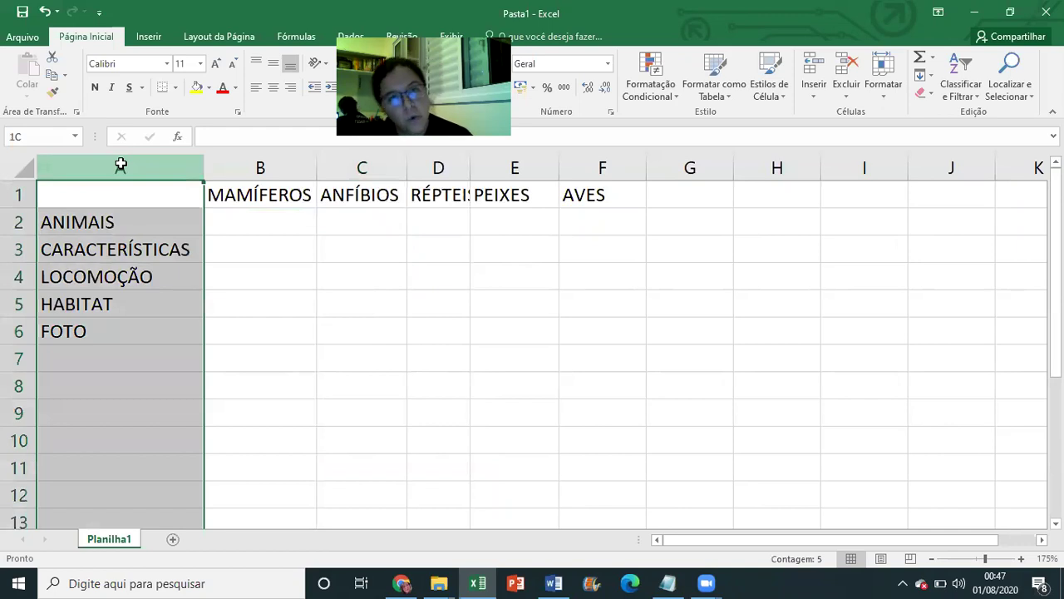
pyautogui.moveTo(121, 165); pyautogui.dragTo(595, 165)
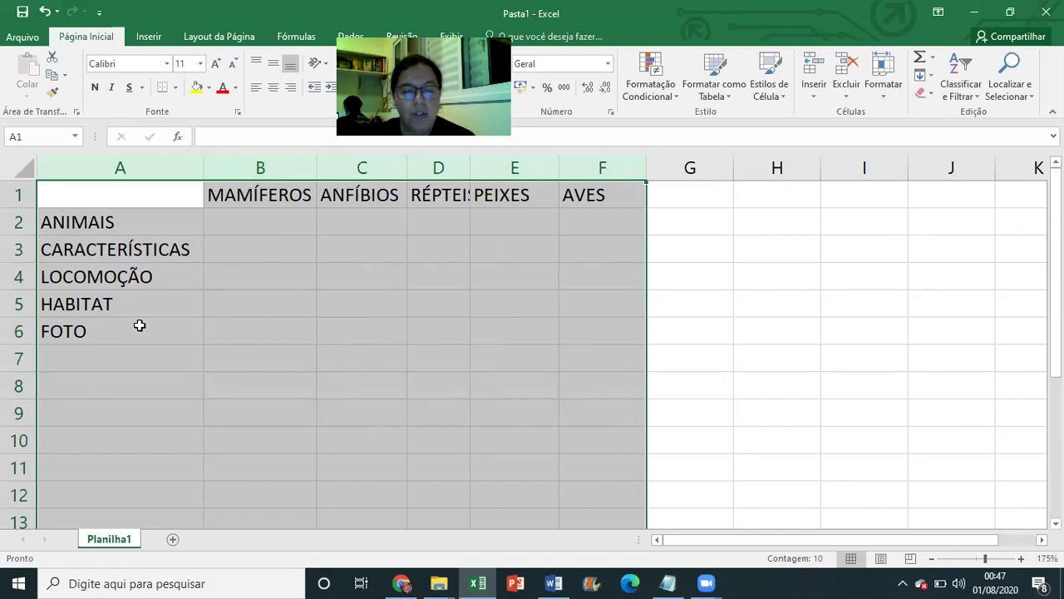
pyautogui.rightClick(241, 159)
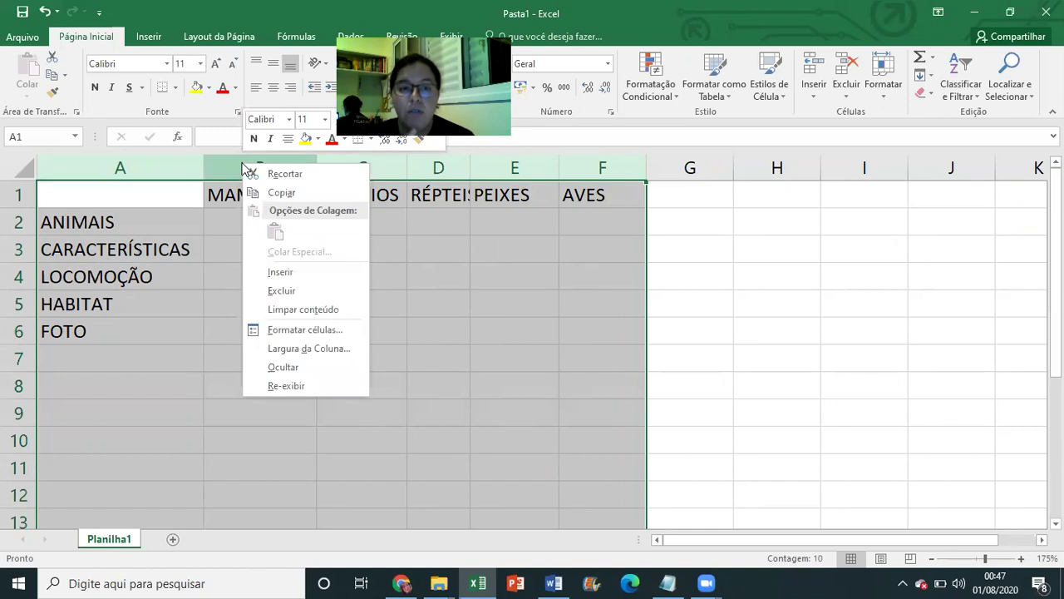
pyautogui.click(289, 350)
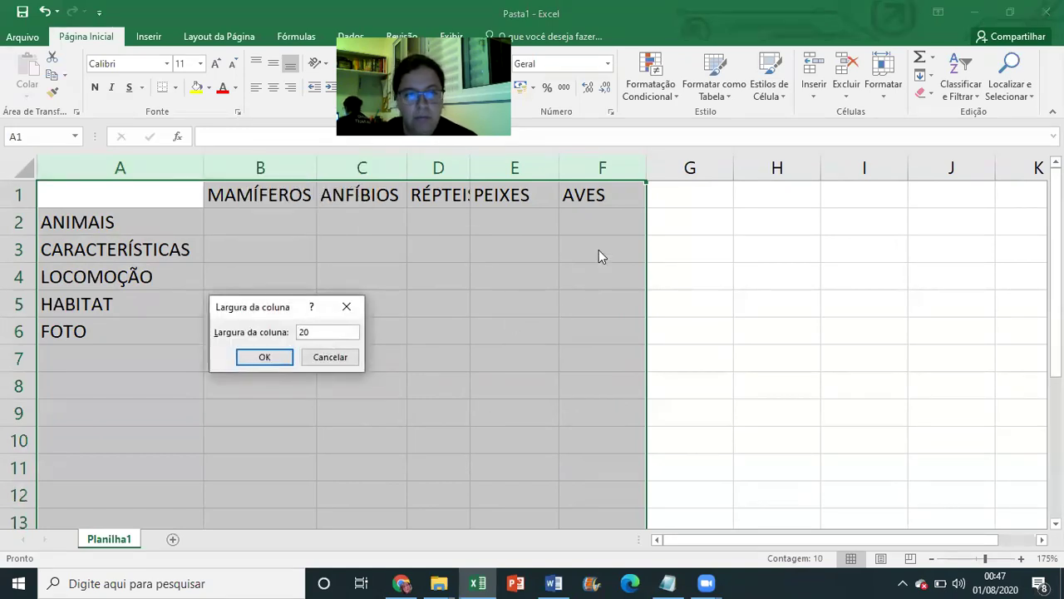
pyautogui.press('Return')
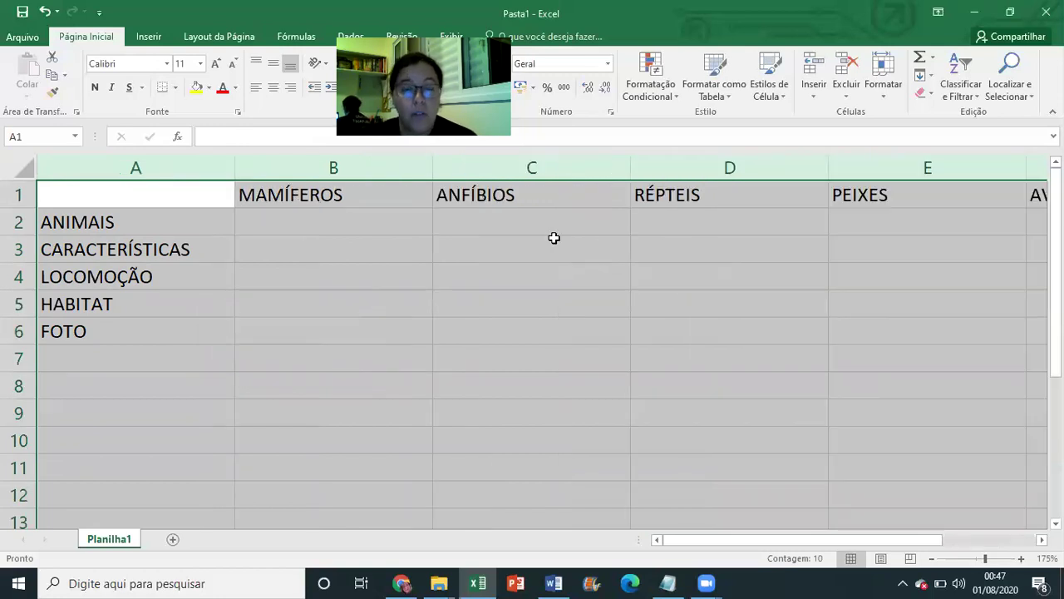
# Reduce the width of the selected columns A through F to 15
pyautogui.rightClick(554, 237)
pyautogui.click(625, 423)
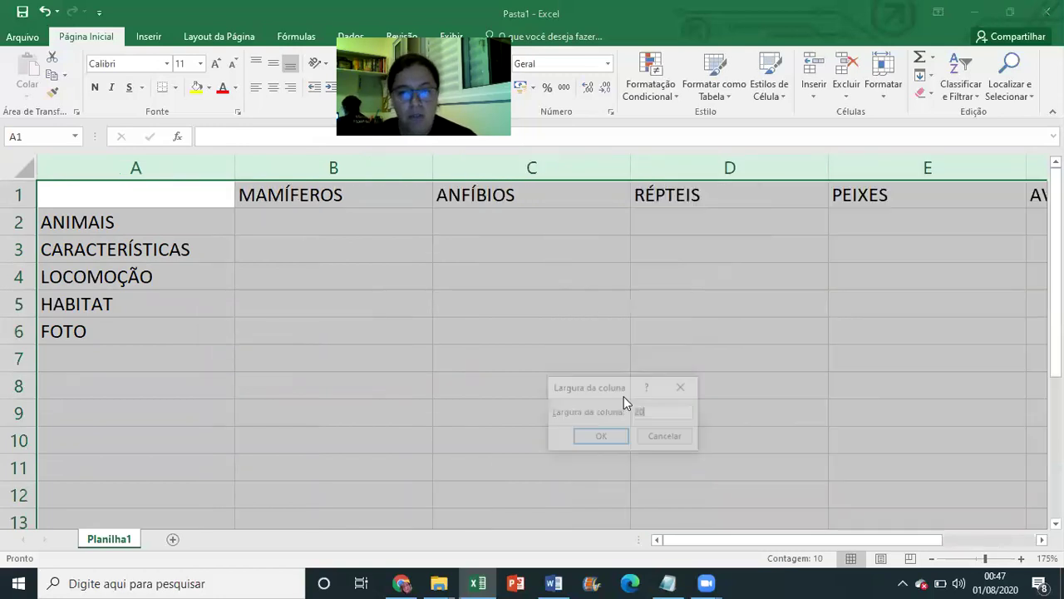
pyautogui.write('15')
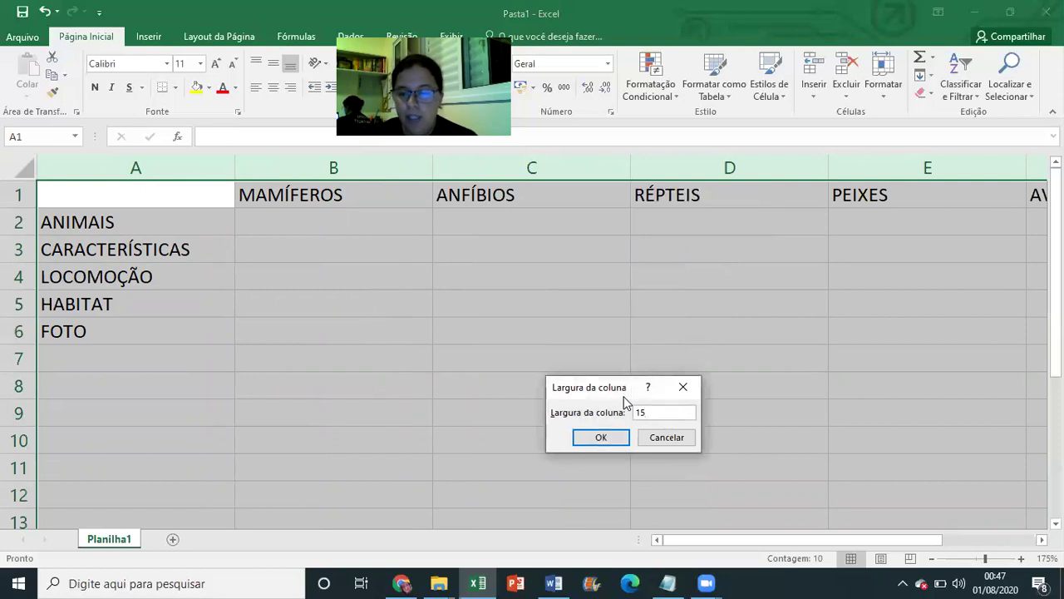
pyautogui.press('Return')
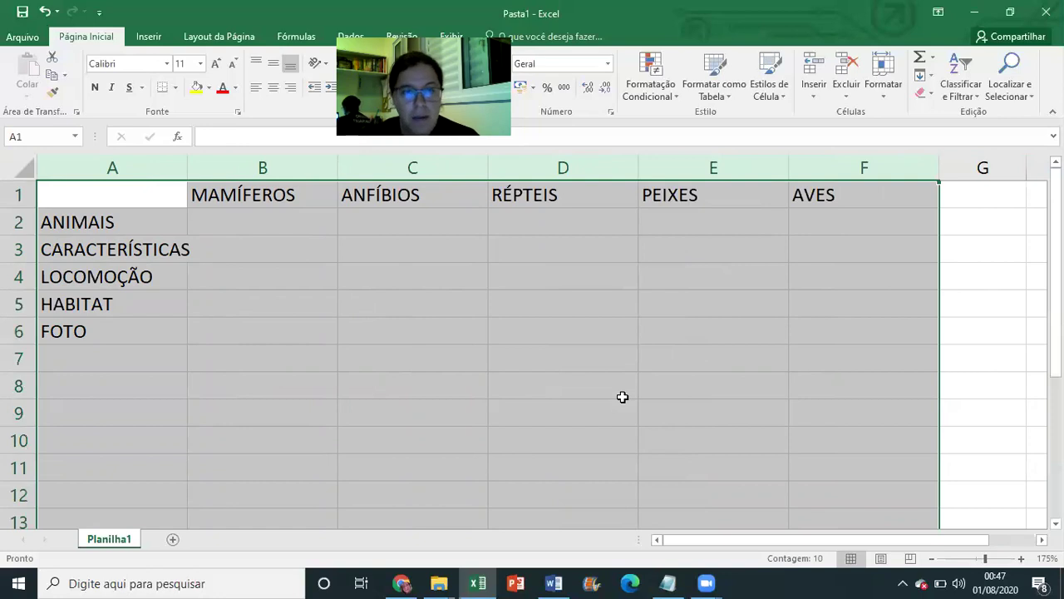
# Widen column A slightly so the CARACTERÍSTICAS label fits inside its own cell
pyautogui.click(186, 283)
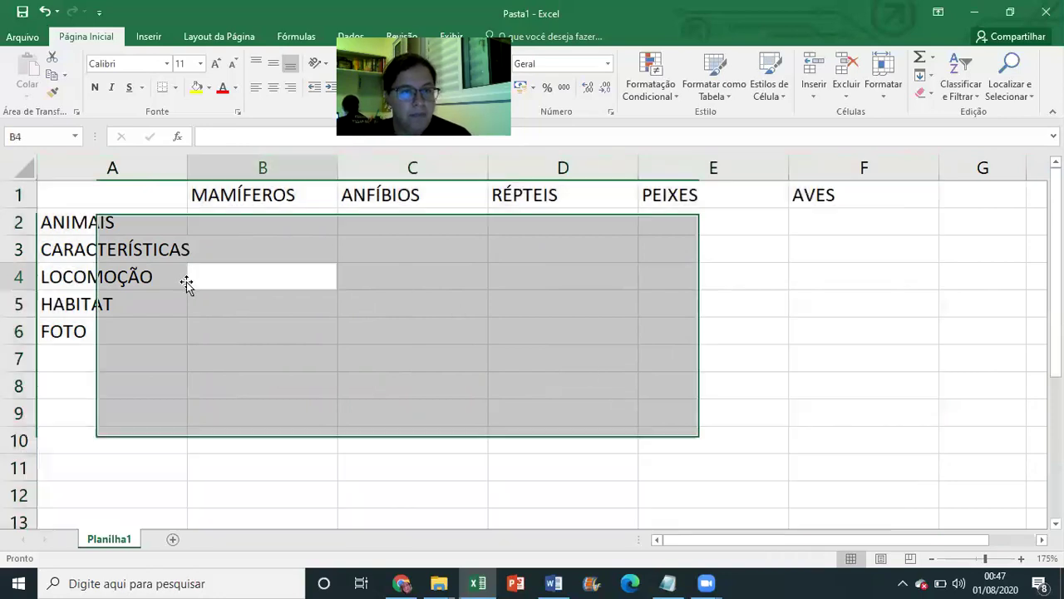
pyautogui.moveTo(185, 166); pyautogui.dragTo(192, 169)
pyautogui.click(249, 297)
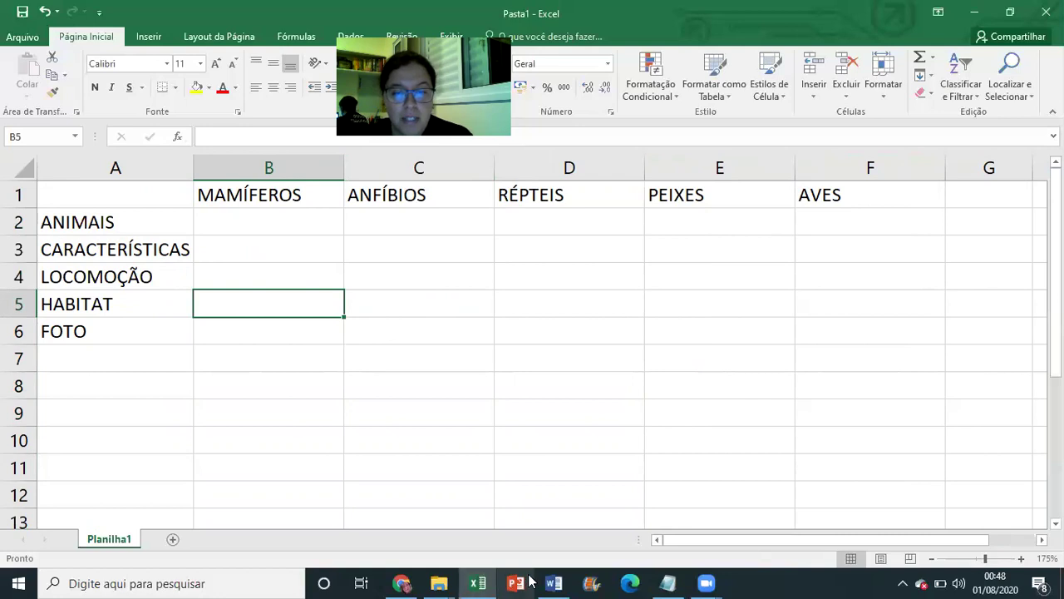
# Check the table in the Word activity, return to Excel, try enlarging rows 2 and 3 by hand, and undo both height changes
pyautogui.click(554, 583)
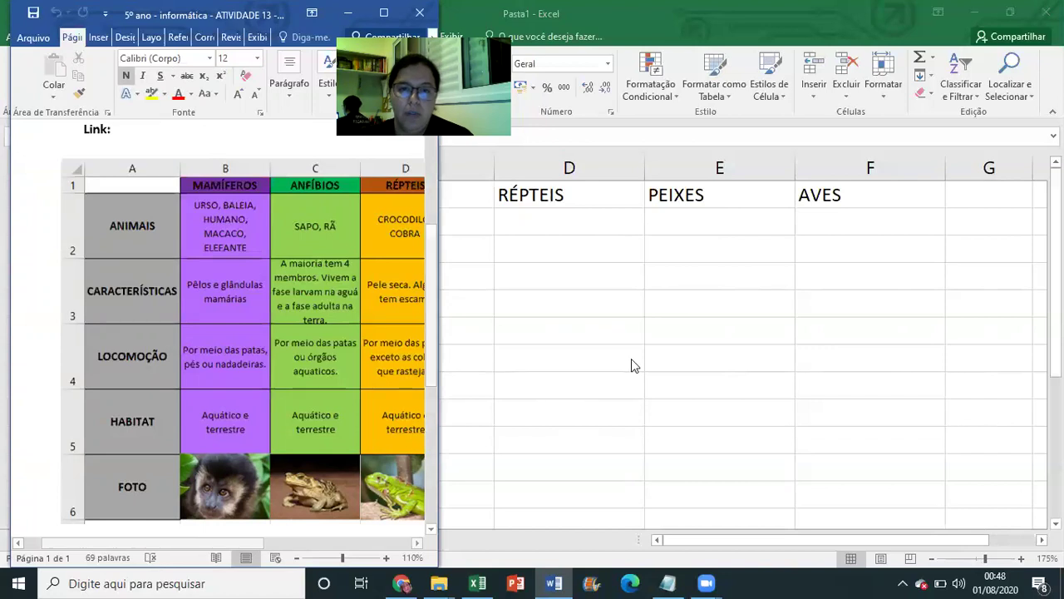
pyautogui.click(473, 321)
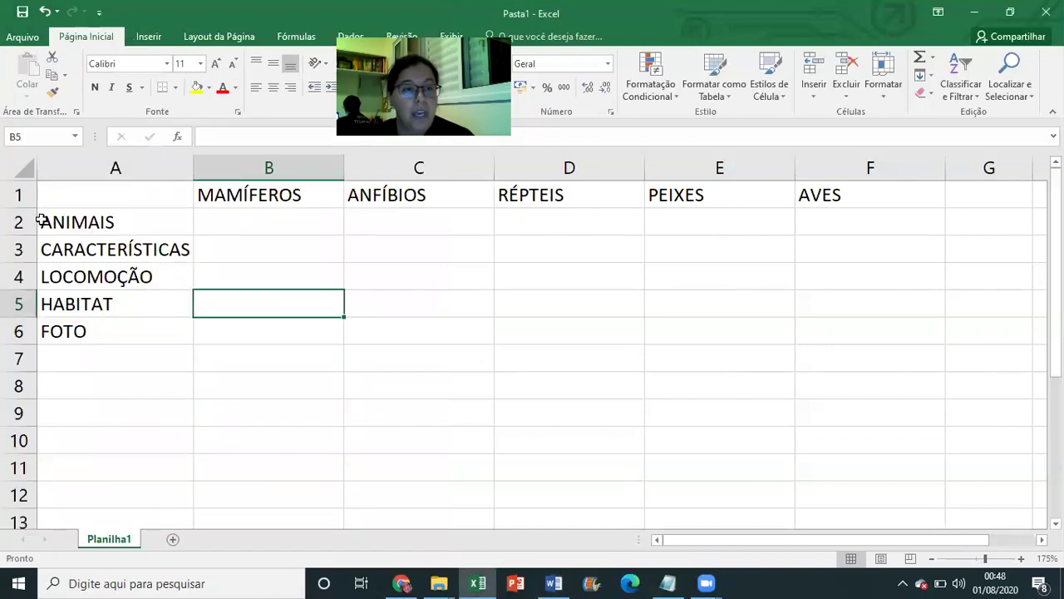
pyautogui.moveTo(27, 236); pyautogui.dragTo(23, 433)
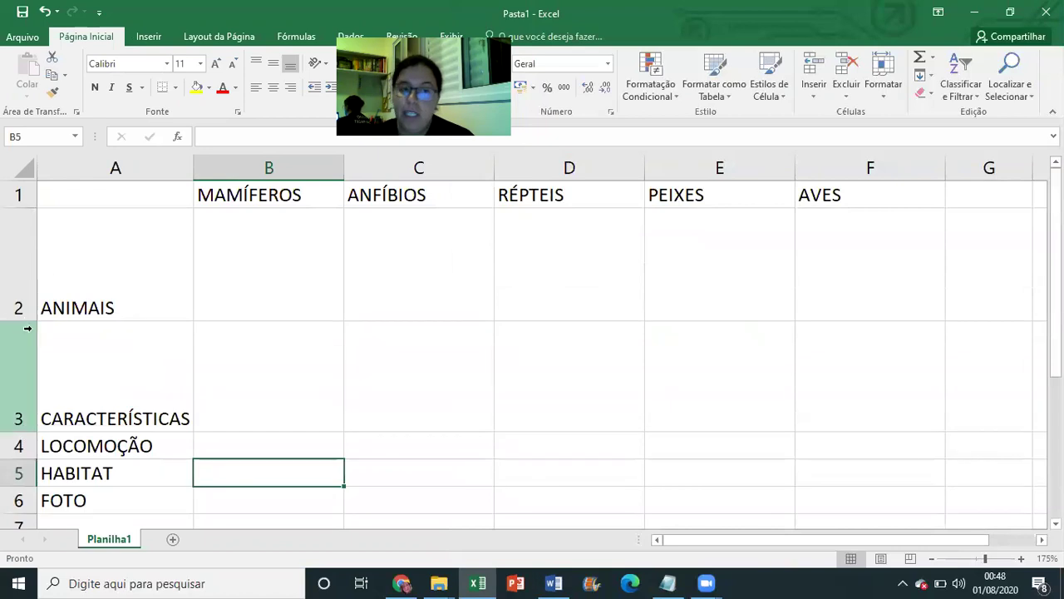
pyautogui.click(45, 13)
pyautogui.click(45, 13)
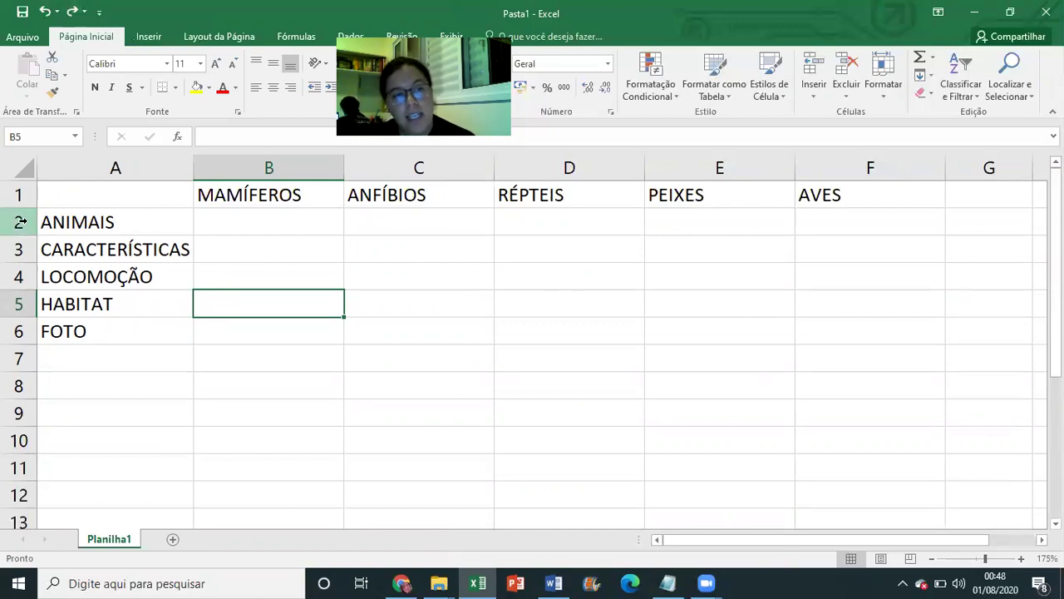
# Set the height of rows 2 through 6, from ANIMAIS to FOTO, to 50
pyautogui.moveTo(23, 221); pyautogui.dragTo(18, 335)
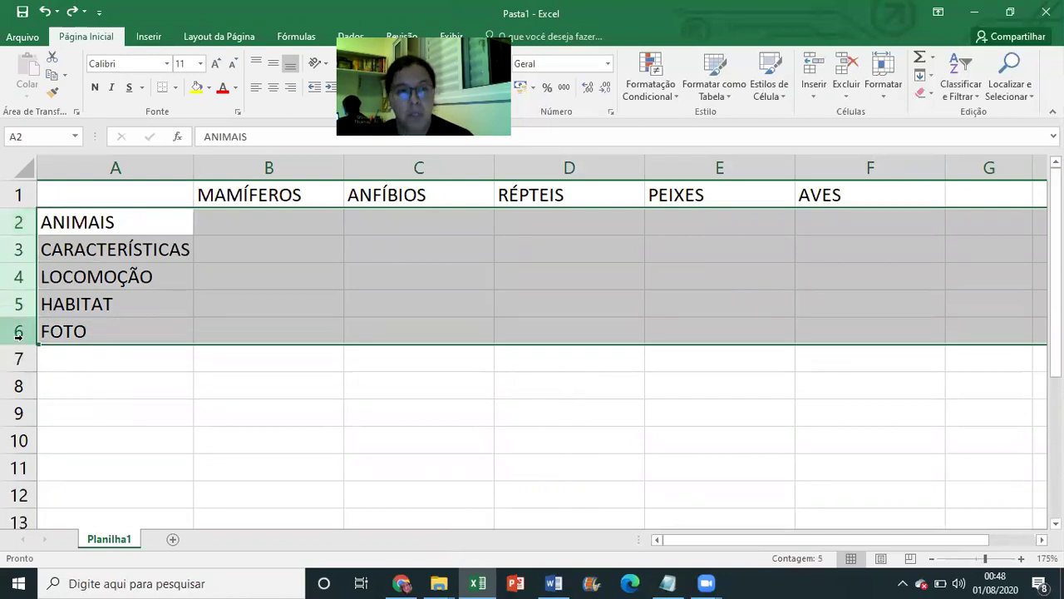
pyautogui.click(162, 276)
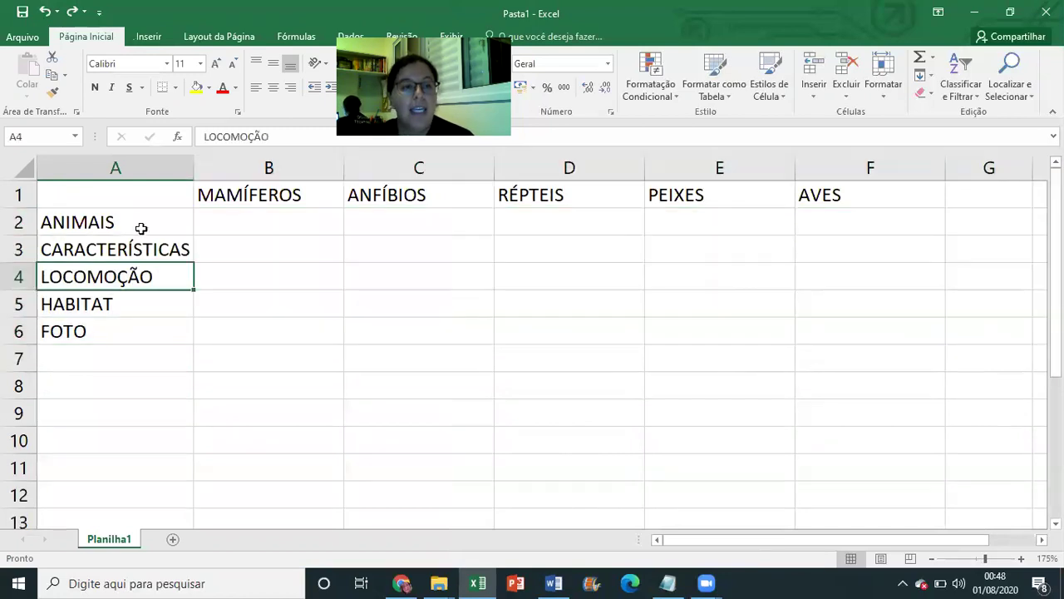
pyautogui.click(20, 222)
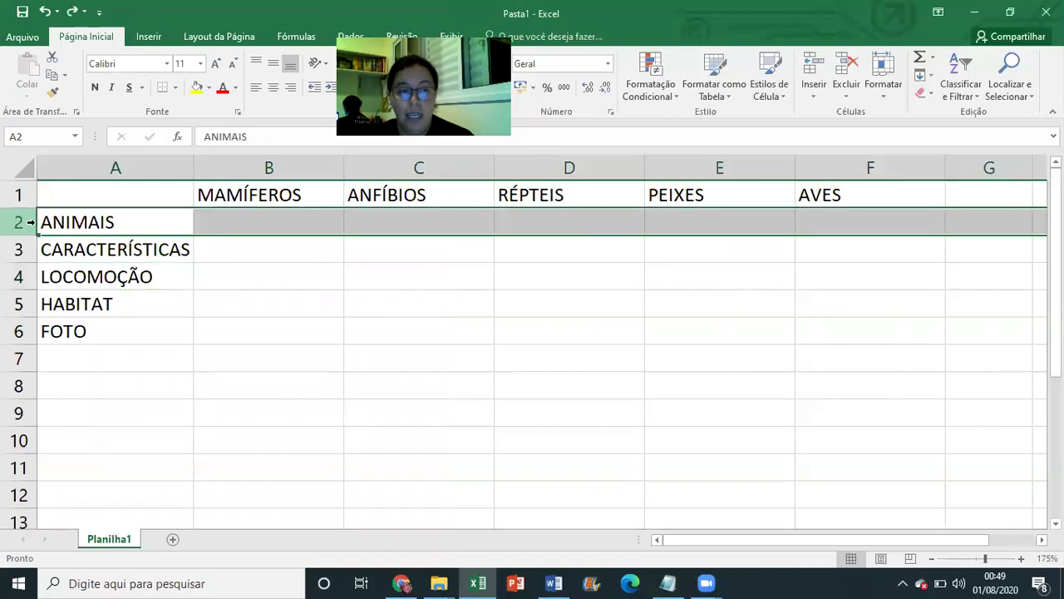
pyautogui.moveTo(14, 216); pyautogui.dragTo(13, 330)
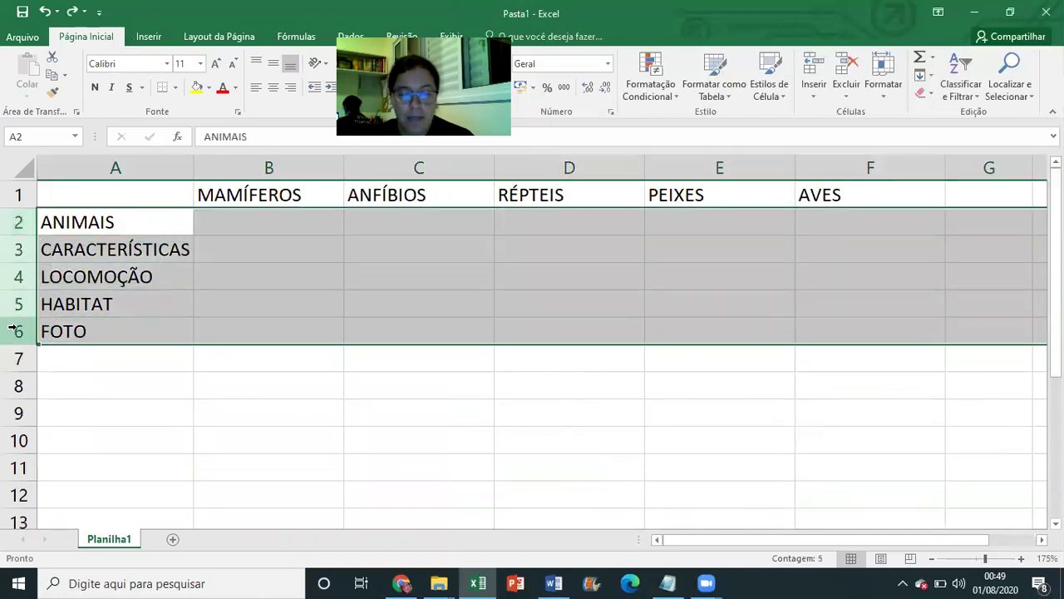
pyautogui.rightClick(16, 277)
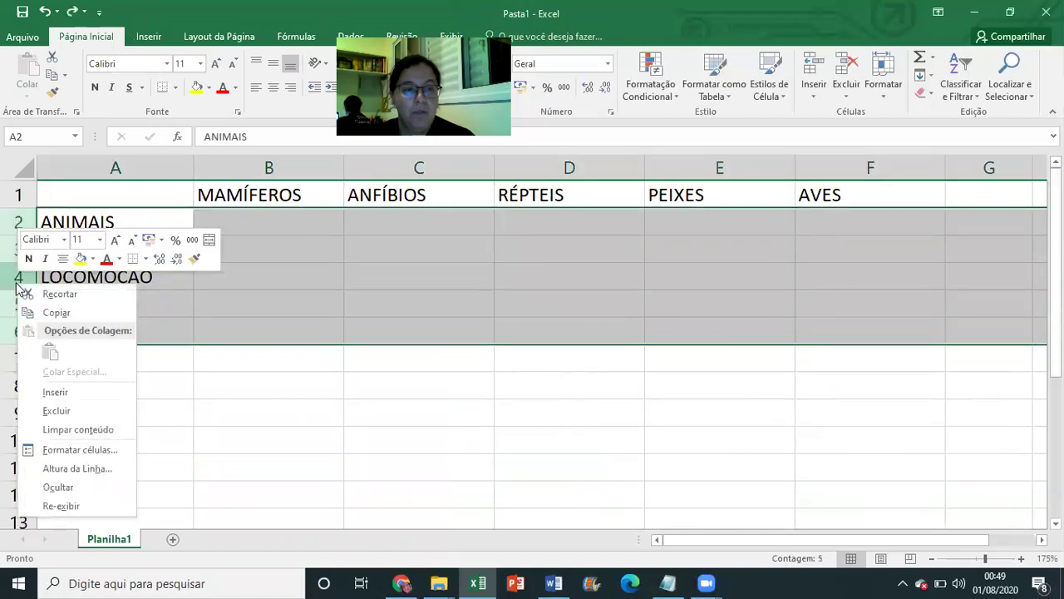
pyautogui.click(91, 469)
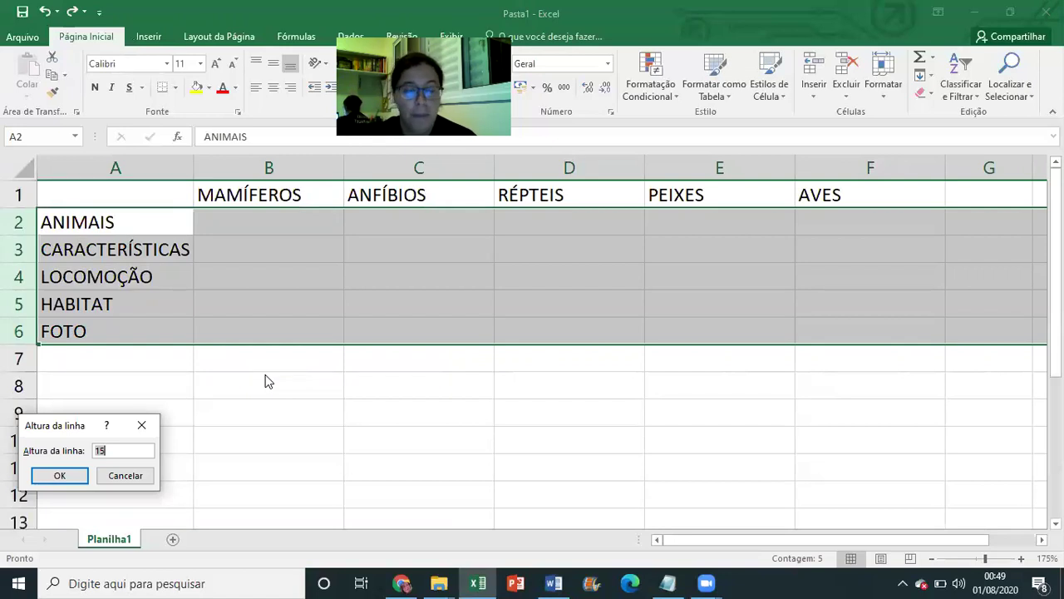
pyautogui.write('50')
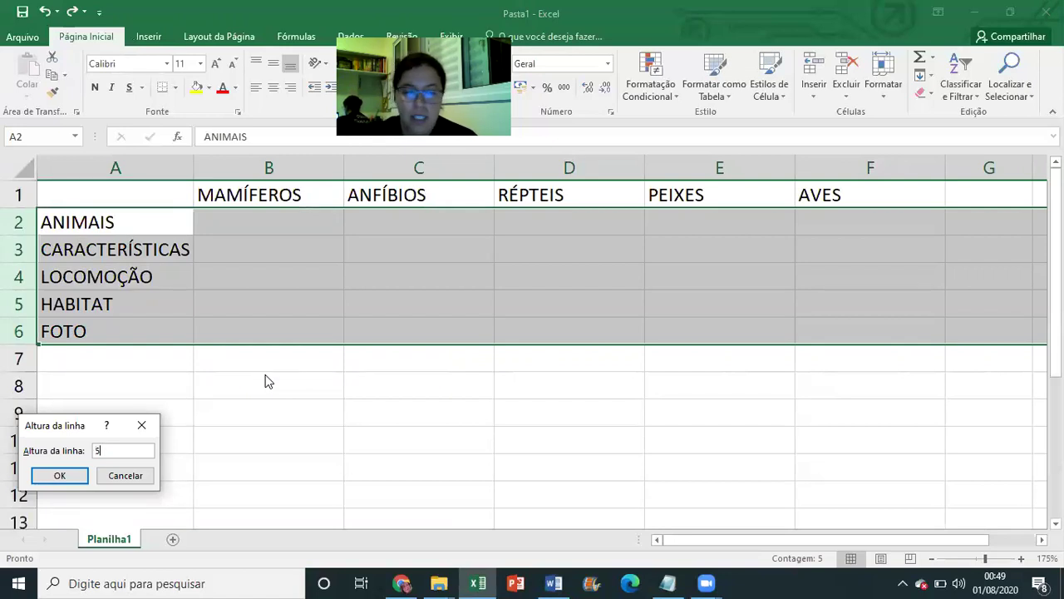
pyautogui.press('Return')
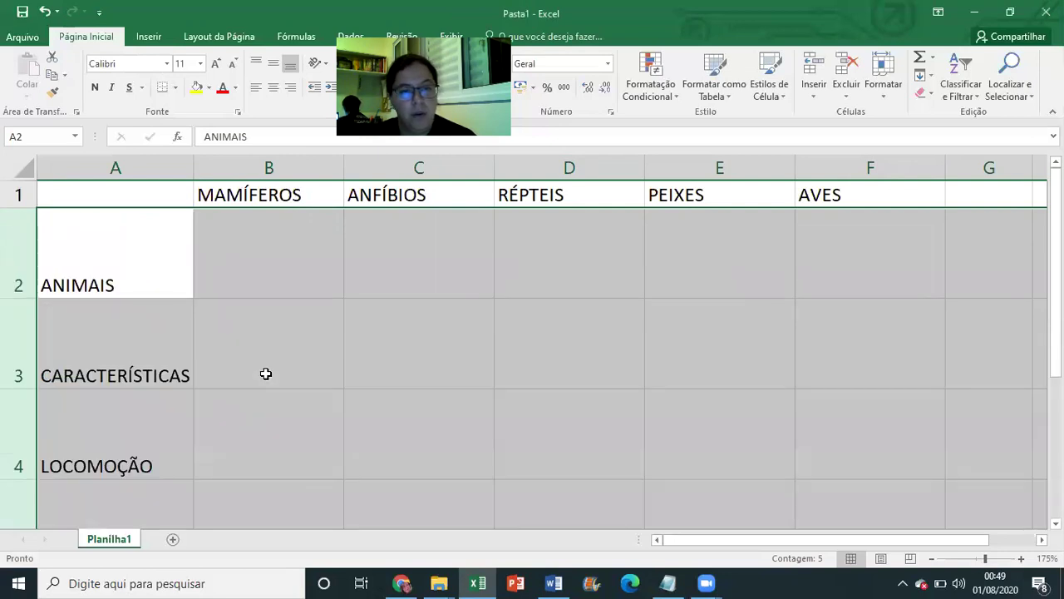
pyautogui.keyDown('ctrl'); pyautogui.scroll(-4, 350, 325); pyautogui.keyUp('ctrl')
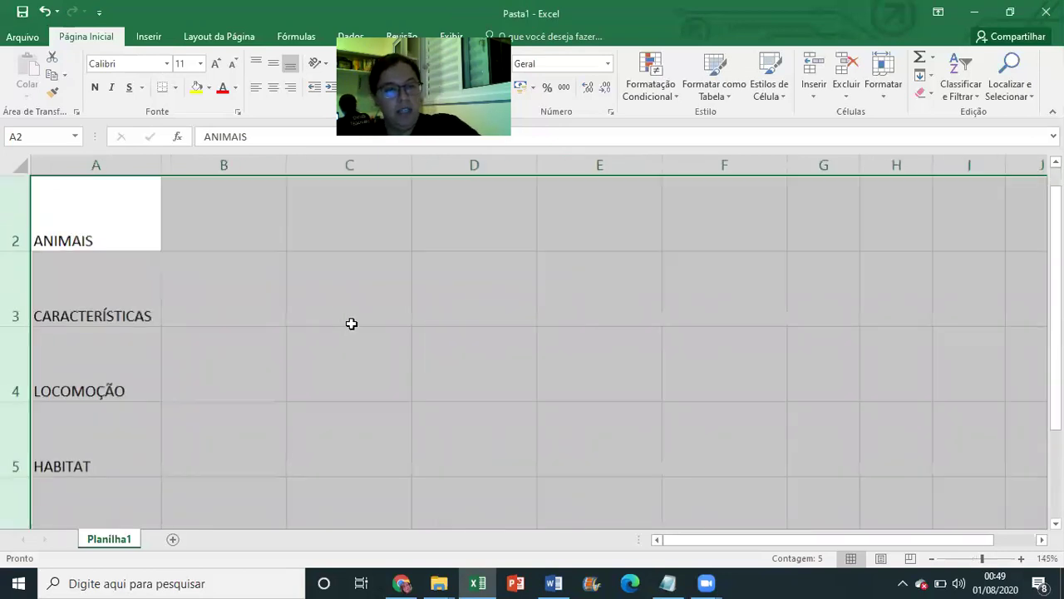
pyautogui.keyDown('ctrl'); pyautogui.scroll(-1, 216, 258); pyautogui.keyUp('ctrl')
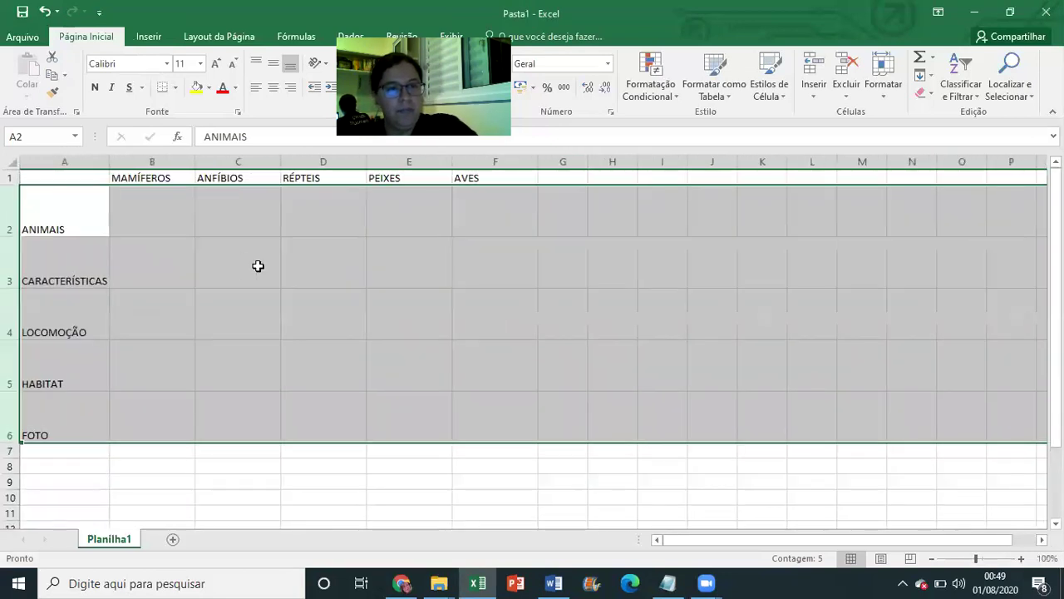
pyautogui.click(257, 266)
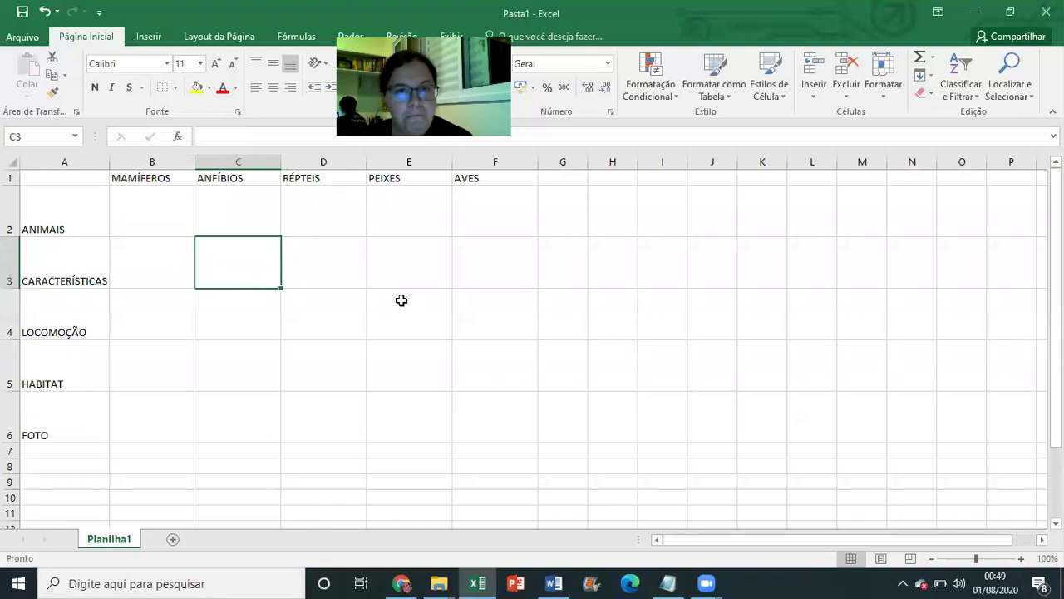
pyautogui.moveTo(12, 207); pyautogui.dragTo(12, 413)
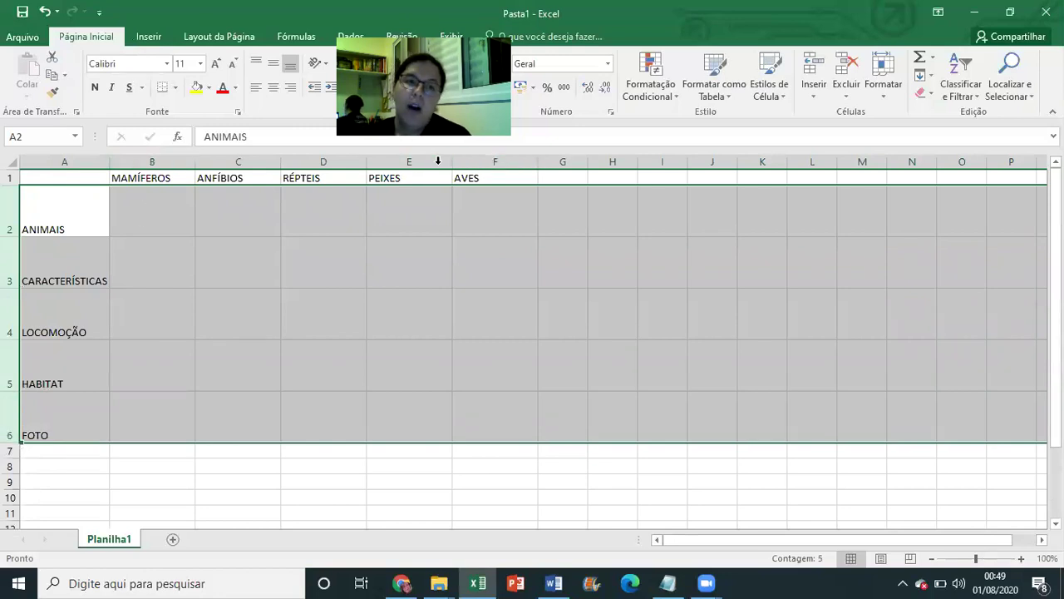
pyautogui.moveTo(166, 158); pyautogui.dragTo(486, 158)
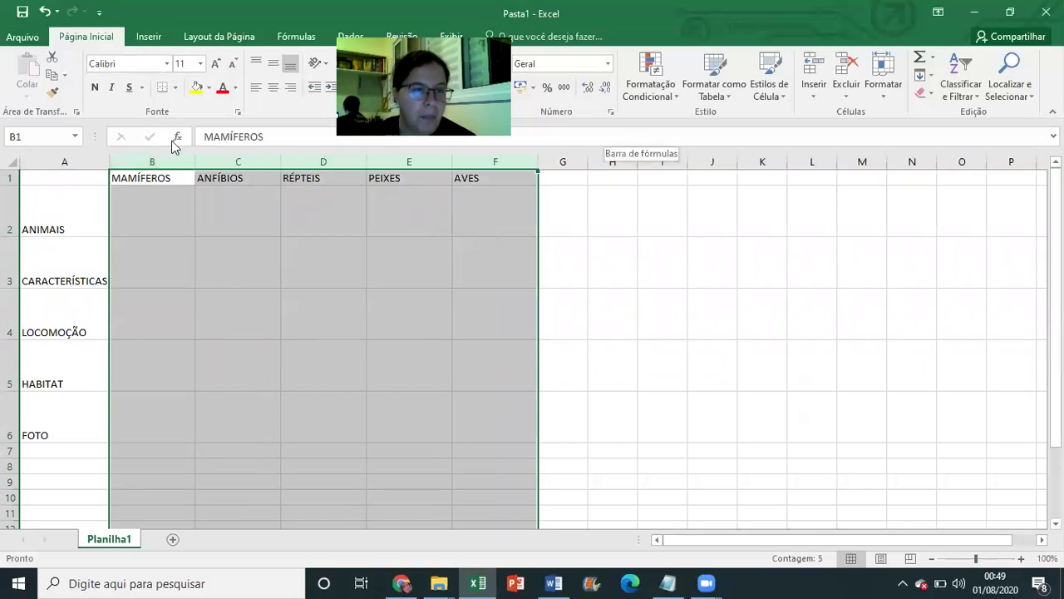
pyautogui.moveTo(8, 212); pyautogui.dragTo(12, 415)
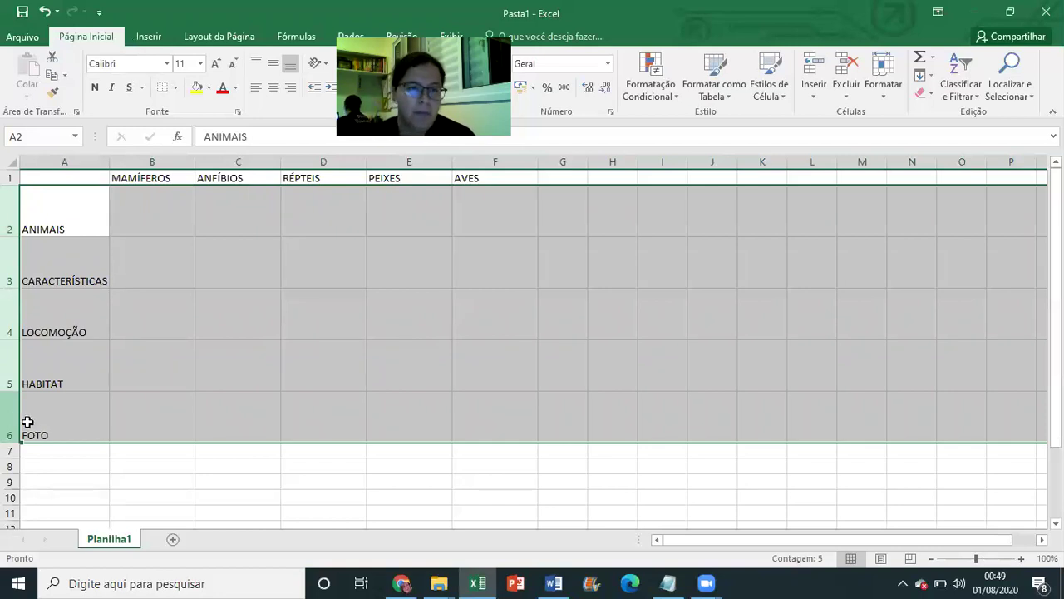
pyautogui.click(182, 342)
pyautogui.moveTo(10, 217); pyautogui.dragTo(7, 421)
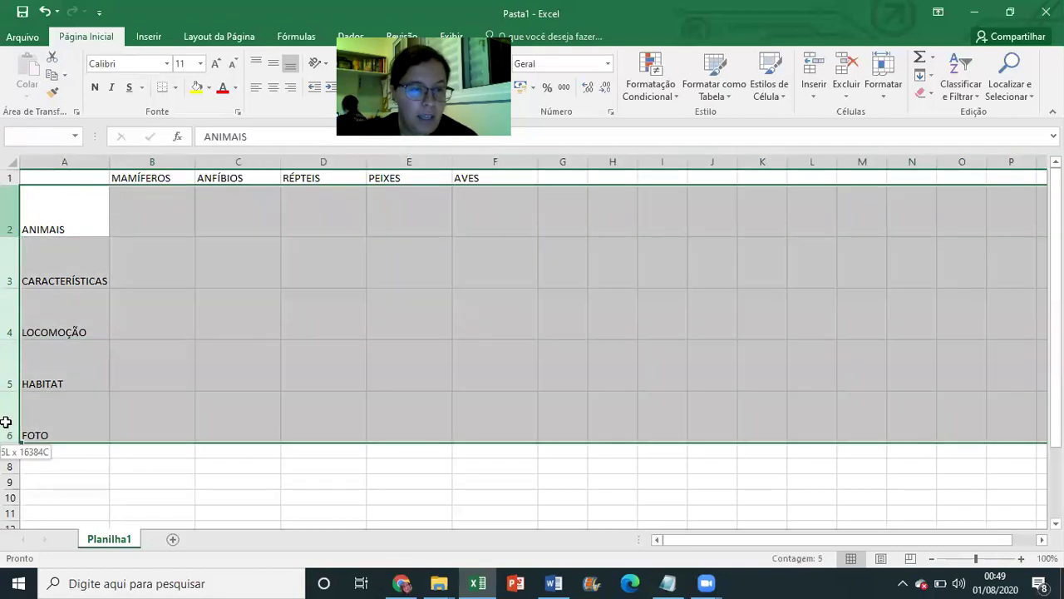
pyautogui.click(190, 319)
pyautogui.click(245, 240)
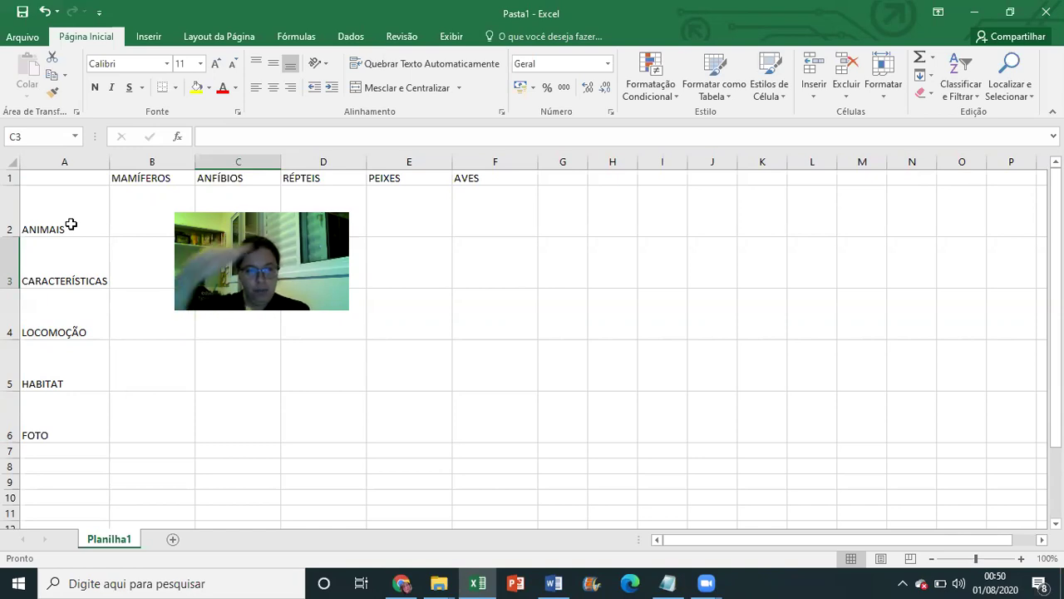
# Try the middle and bottom vertical alignments on the ANIMAIS cell A2 and finish with top alignment
pyautogui.click(43, 218)
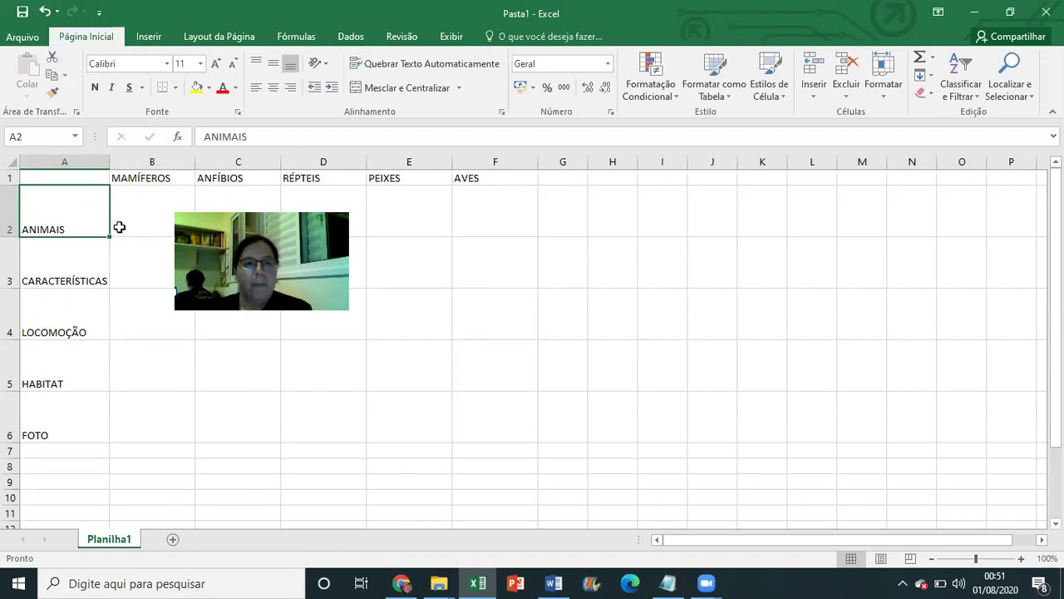
pyautogui.click(258, 71)
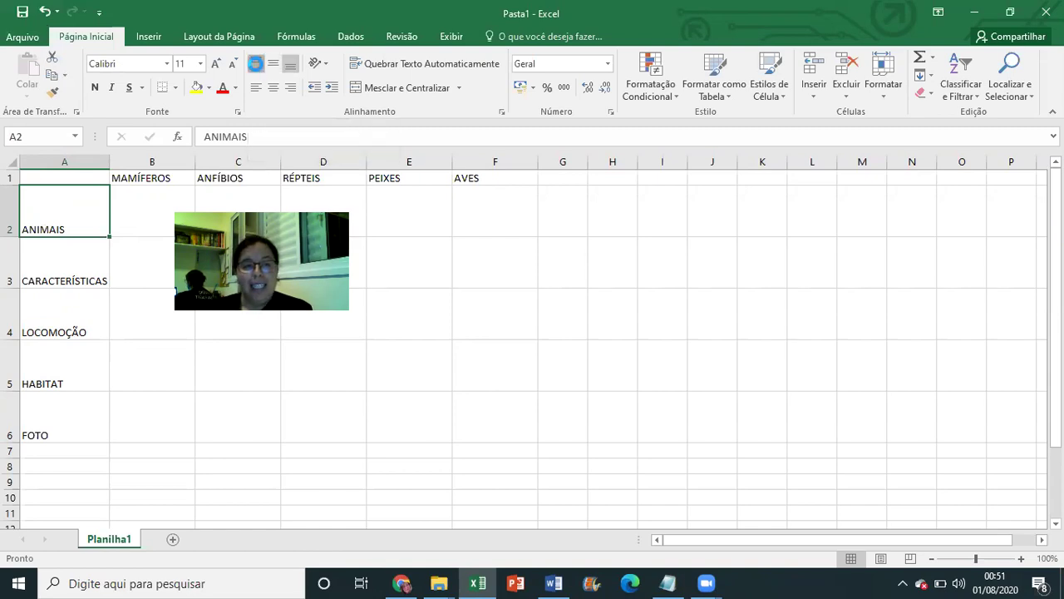
pyautogui.click(271, 66)
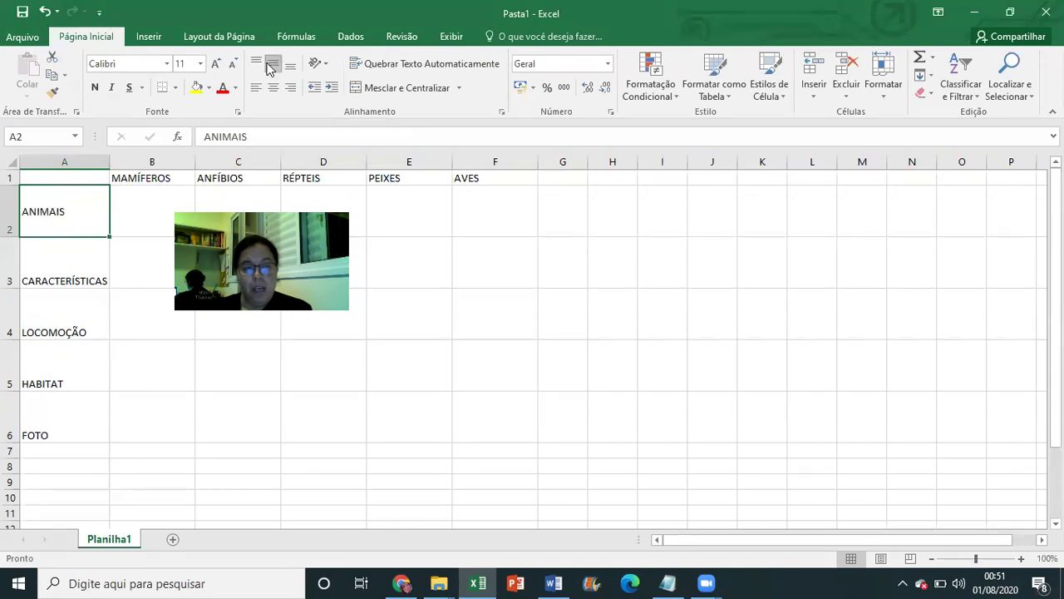
pyautogui.click(271, 66)
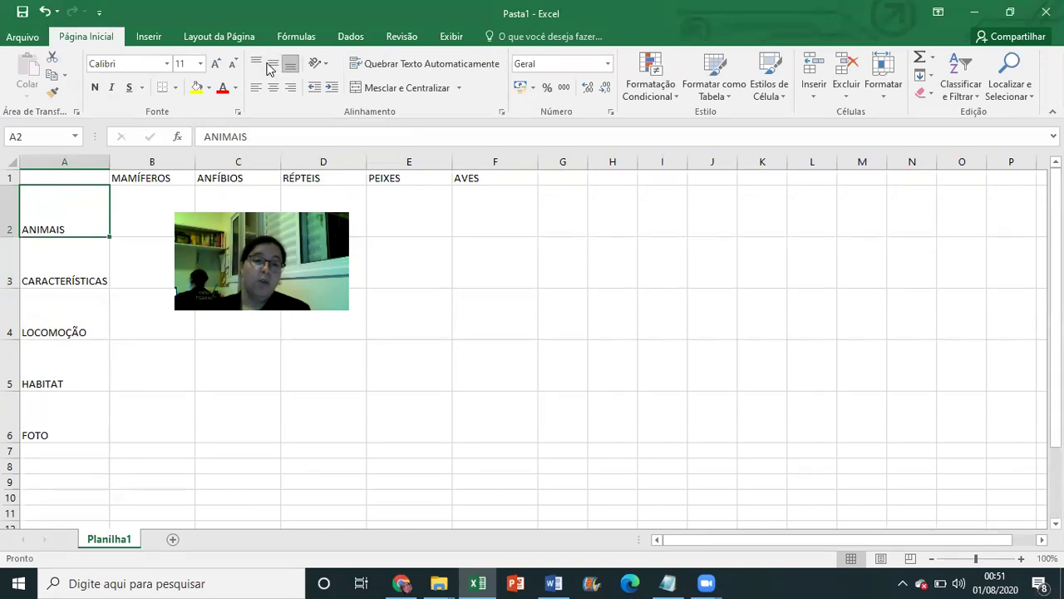
pyautogui.click(259, 63)
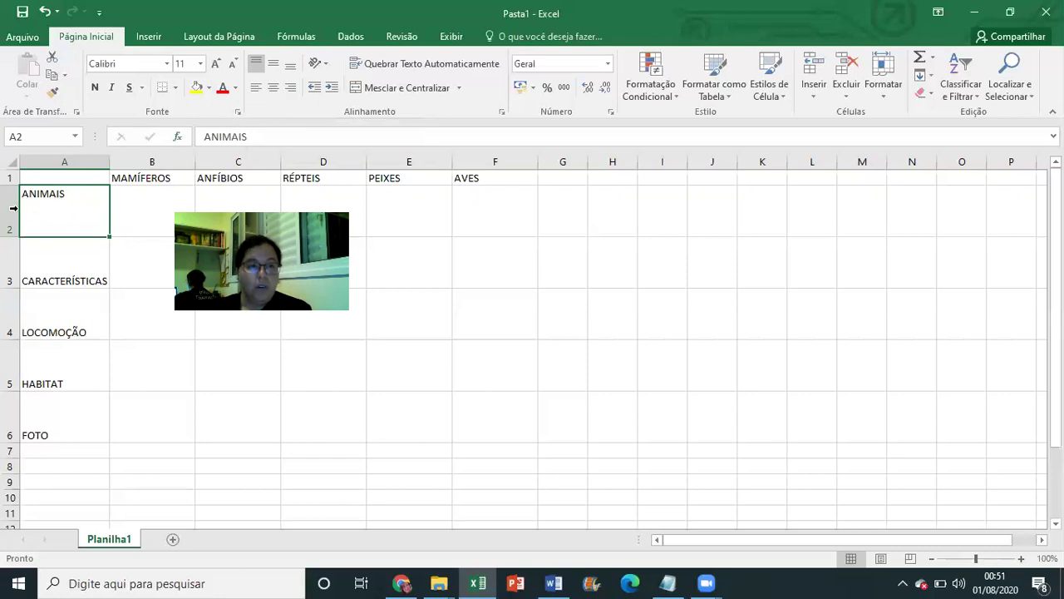
# Try center and right horizontal alignment on the ANIMAIS cell A2 and finish with the text centered both vertically and horizontally
pyautogui.click(273, 88)
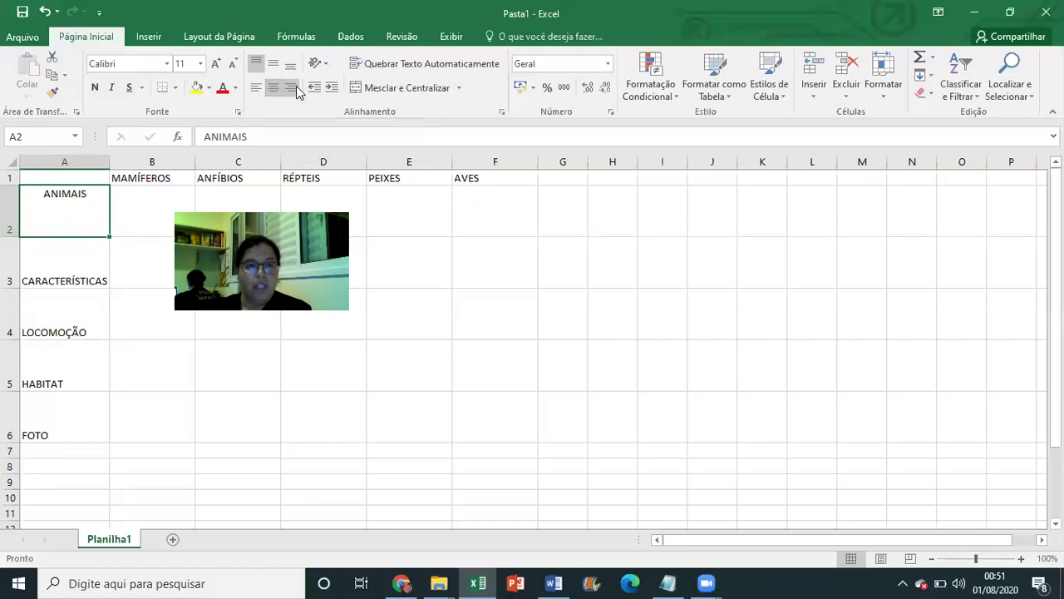
pyautogui.click(290, 88)
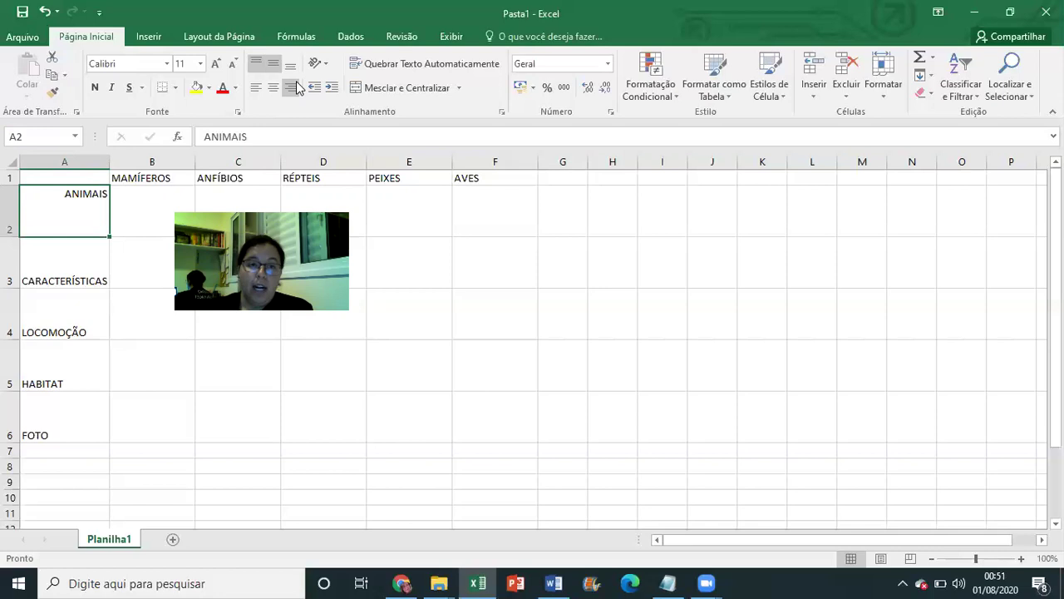
pyautogui.click(272, 63)
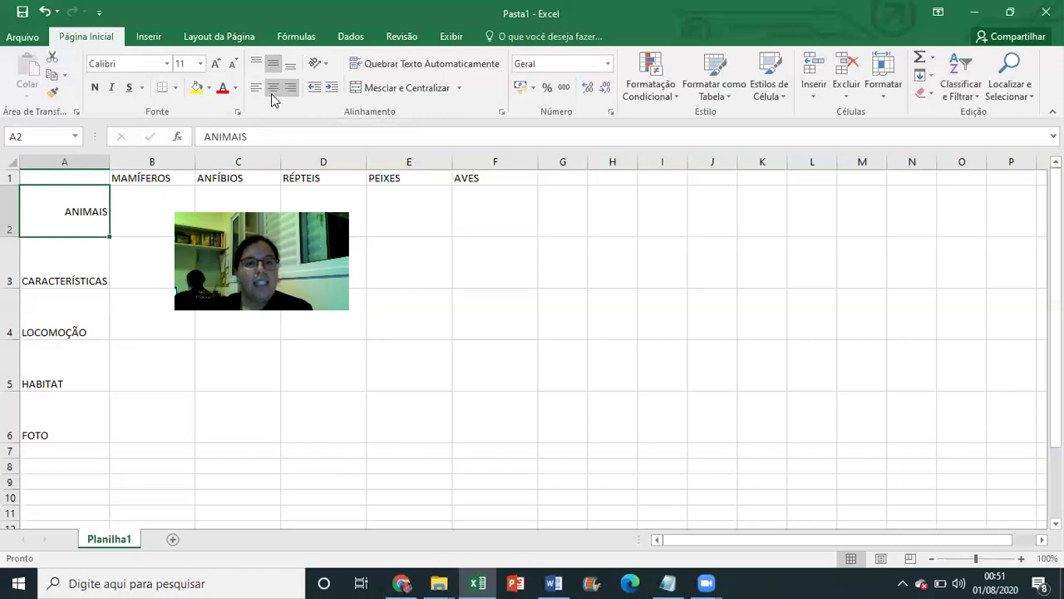
pyautogui.click(273, 89)
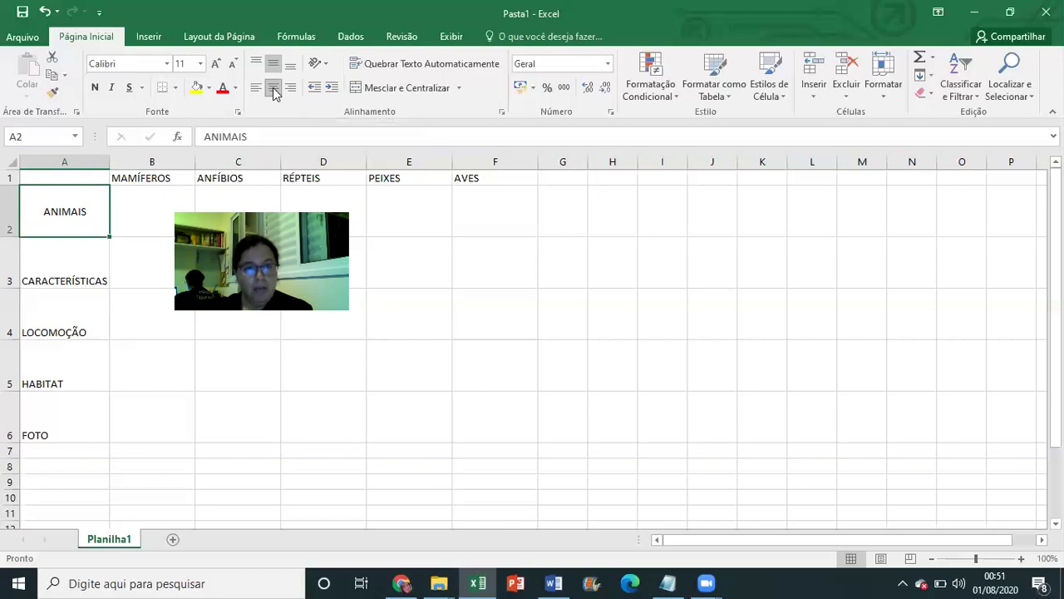
# Center the row labels in A2:A6, from ANIMAIS to FOTO, vertically and horizontally within their cells
pyautogui.click(75, 261)
pyautogui.moveTo(74, 191); pyautogui.dragTo(66, 434)
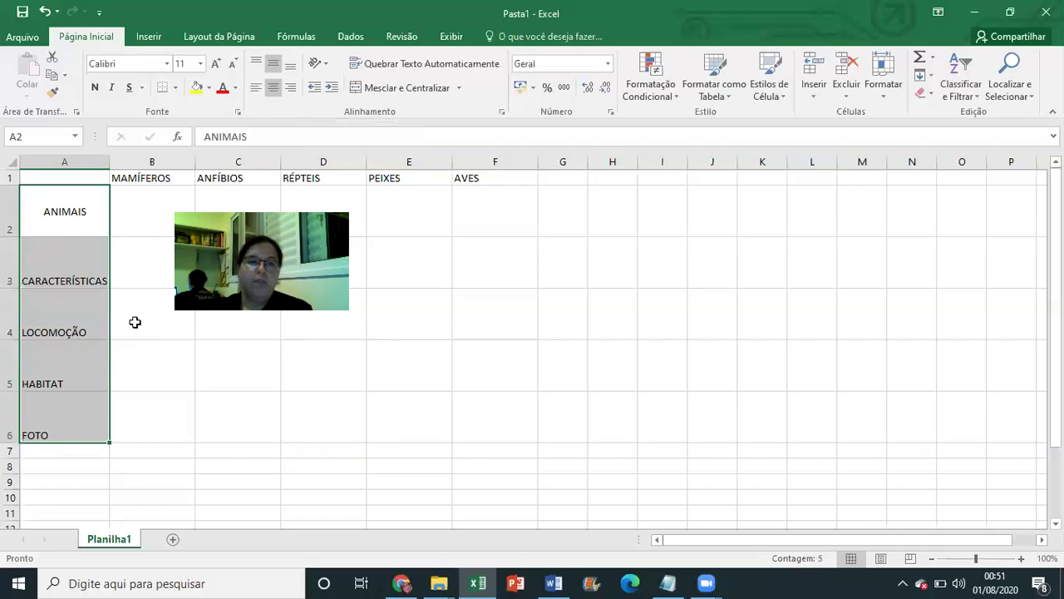
pyautogui.click(275, 66)
pyautogui.click(276, 87)
pyautogui.click(276, 87)
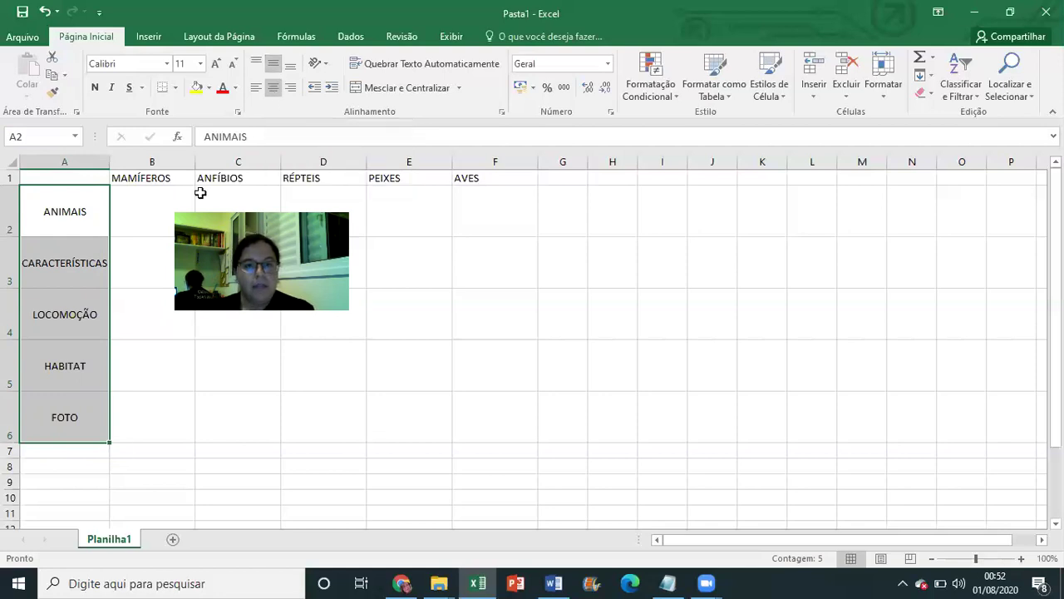
# Center the headers in B1:F1, from MAMÍFEROS to AVES, horizontally in their cells
pyautogui.moveTo(141, 177); pyautogui.dragTo(468, 179)
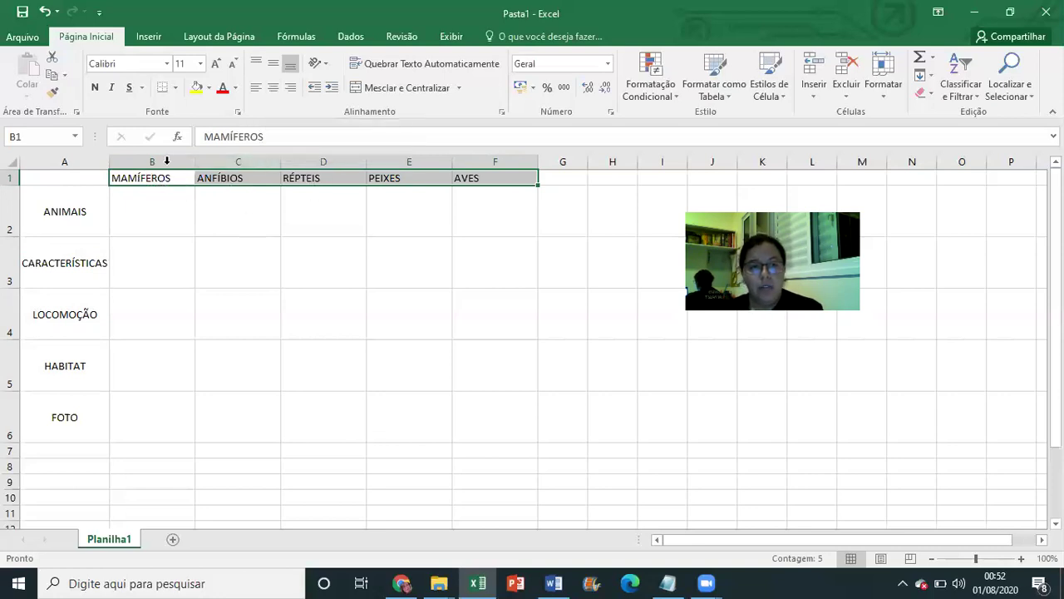
pyautogui.click(274, 87)
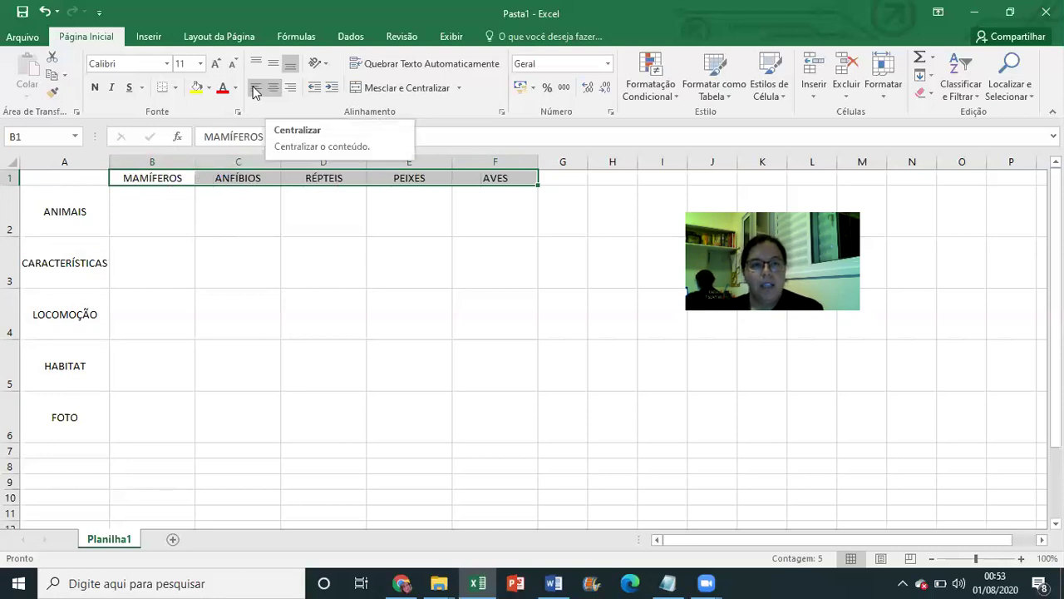
pyautogui.click(255, 87)
pyautogui.click(277, 88)
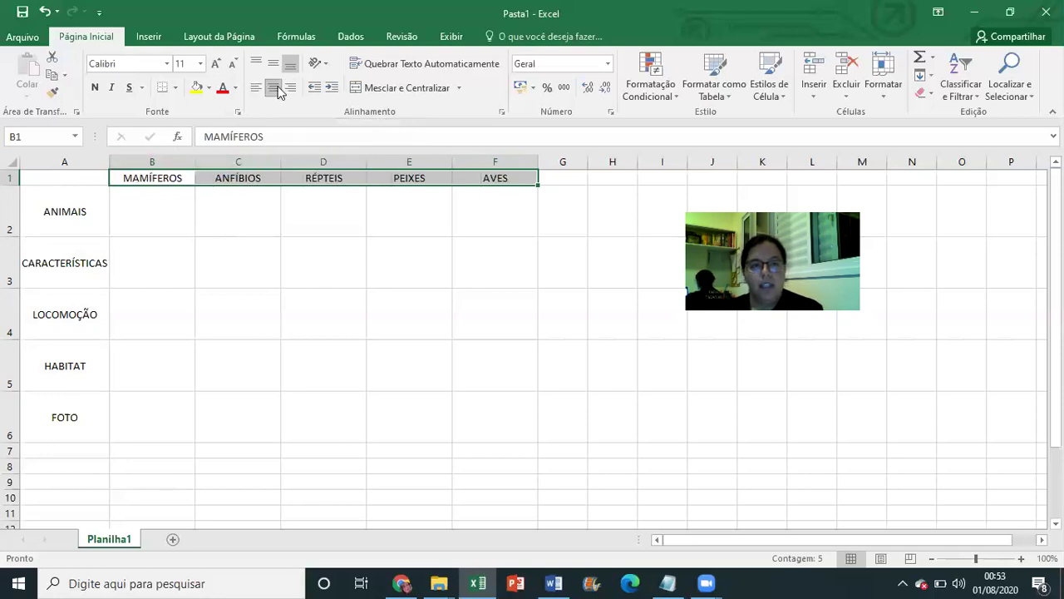
pyautogui.click(356, 342)
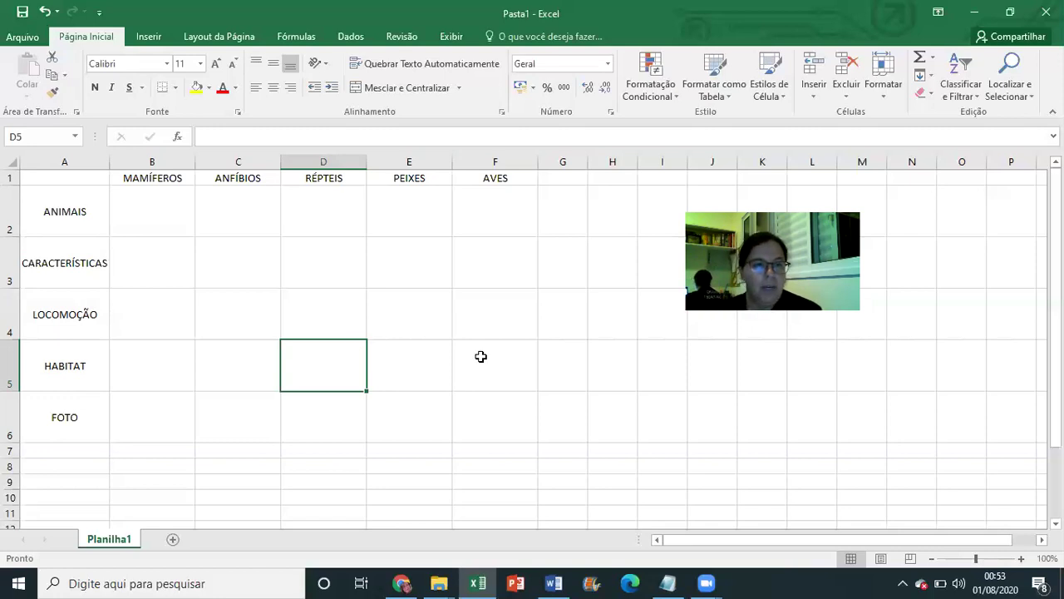
# Enter "URSO, BALEIA, HUMANO, MACACO, ELEFANTE..." in B2 as the animals listed under MAMÍFEROS
pyautogui.click(408, 295)
pyautogui.click(161, 212)
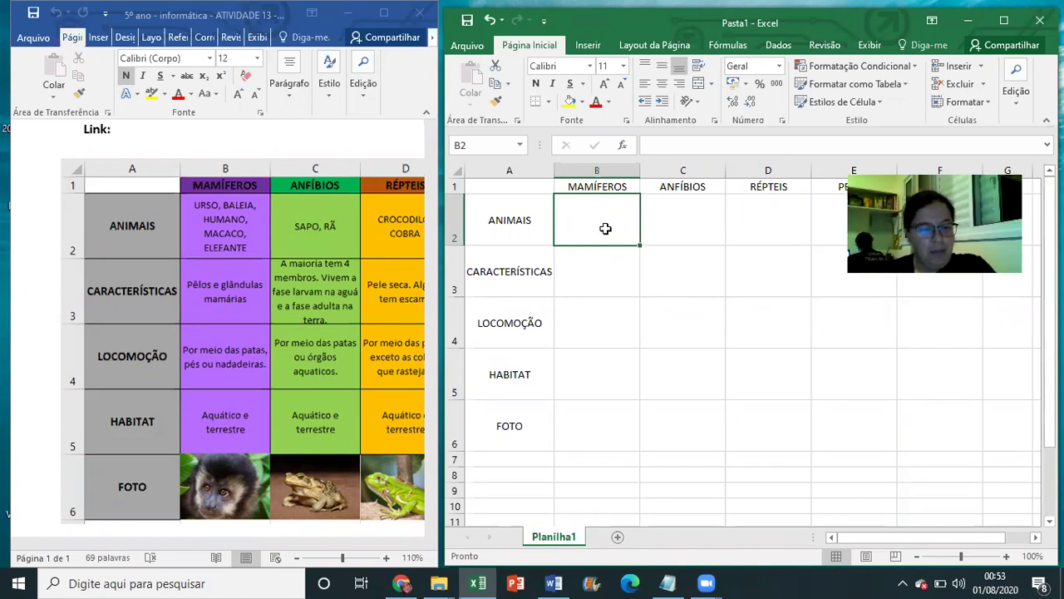
pyautogui.write('URSO')
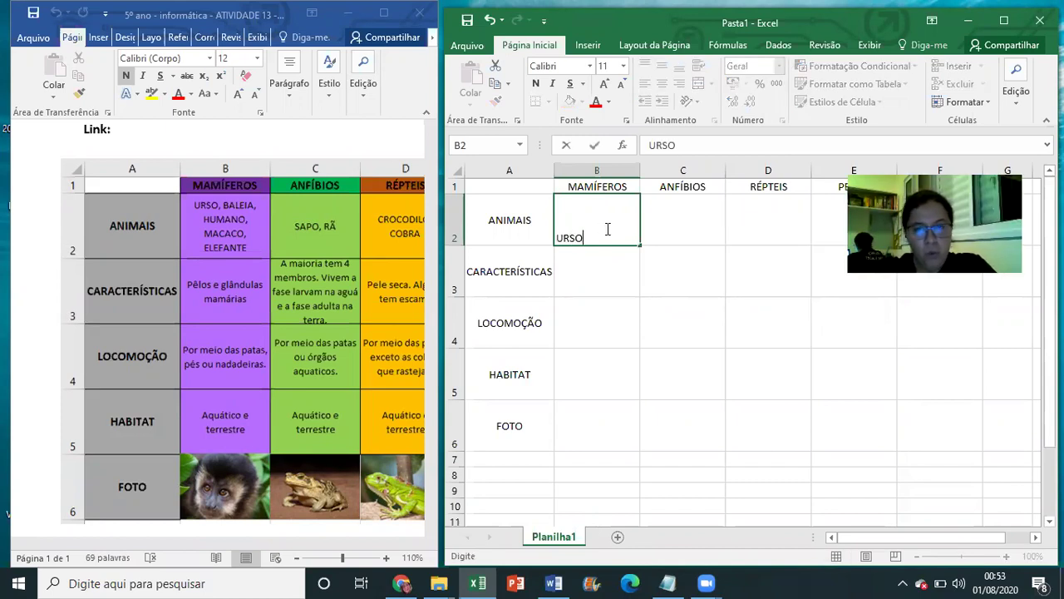
pyautogui.write(', ')
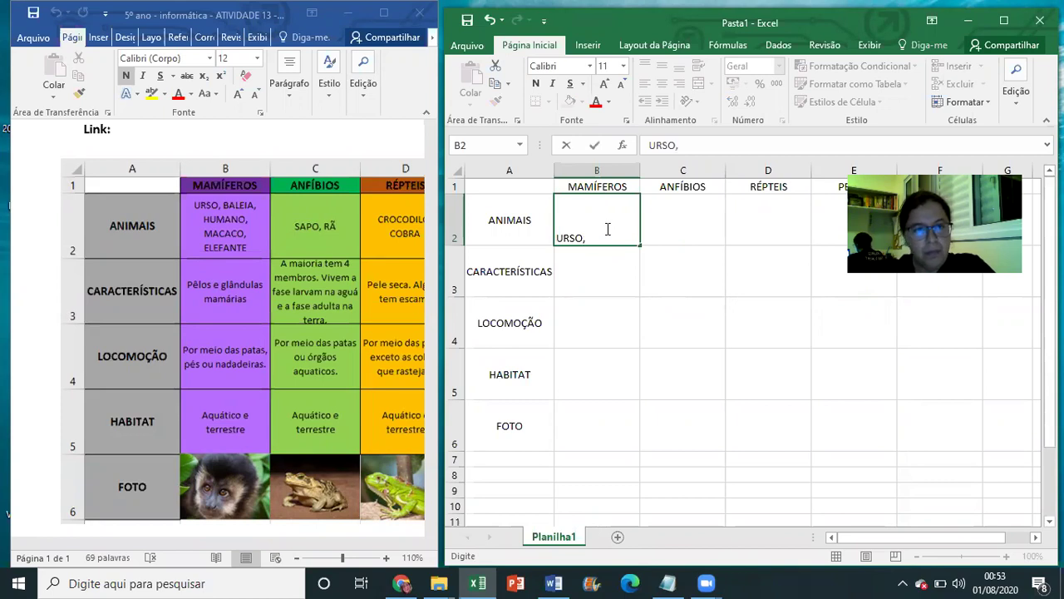
pyautogui.write('BALEI')
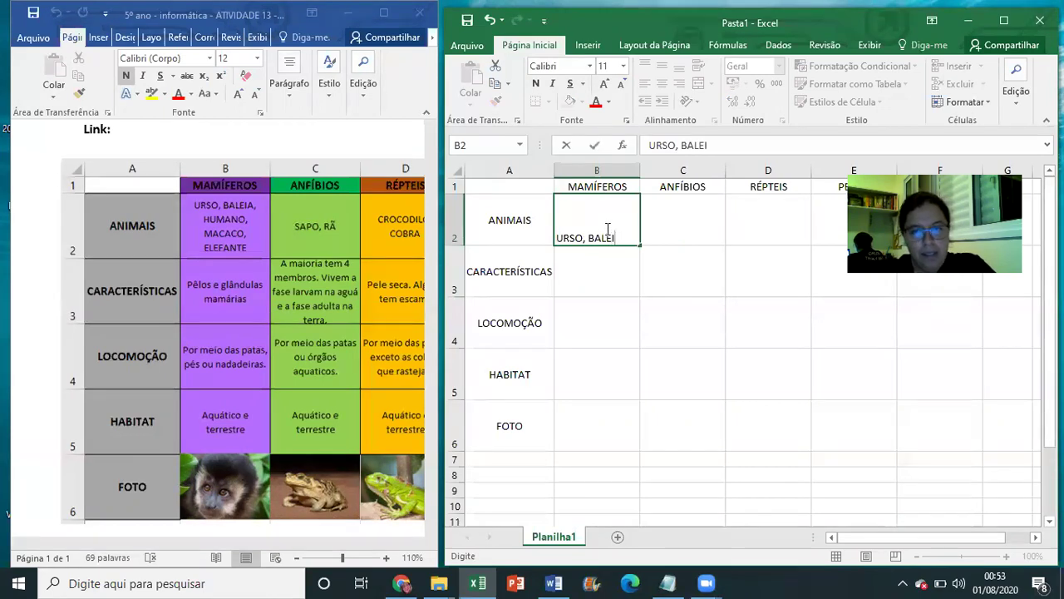
pyautogui.write('A, ')
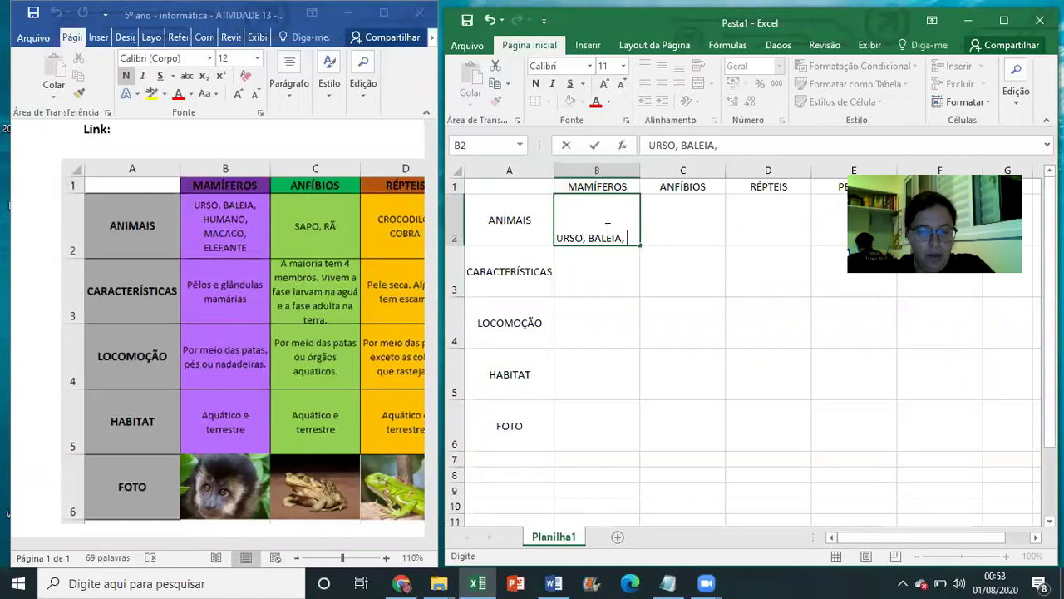
pyautogui.write('HUMANO')
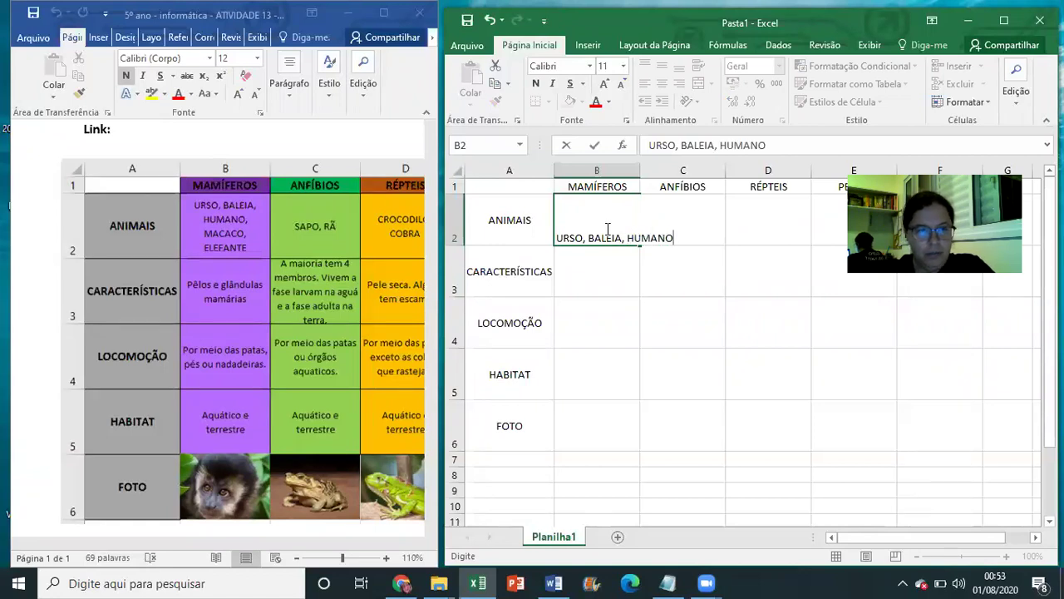
pyautogui.write(', MACACO')
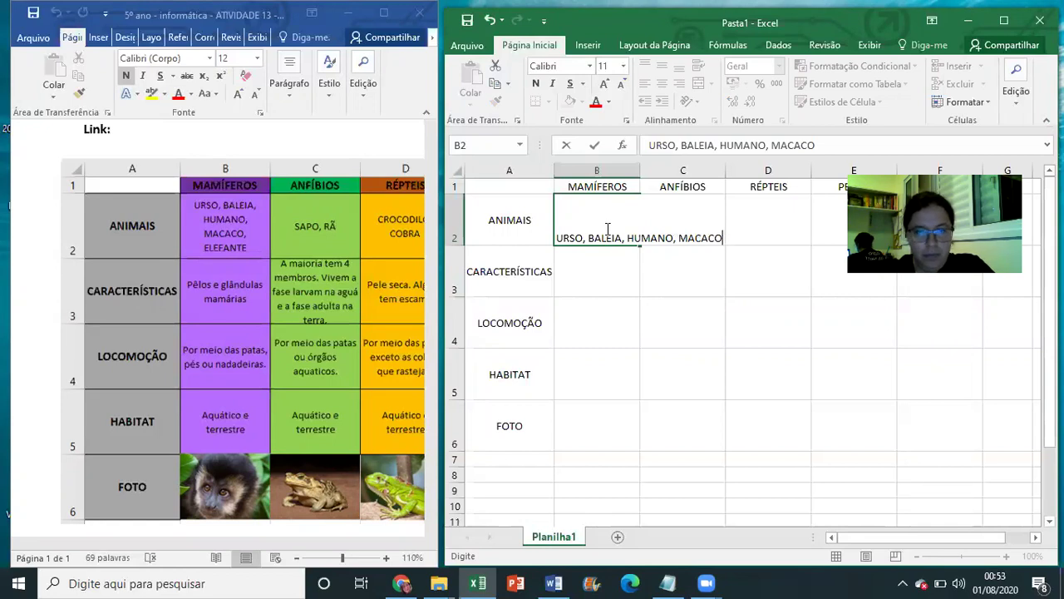
pyautogui.write(', ELEF')
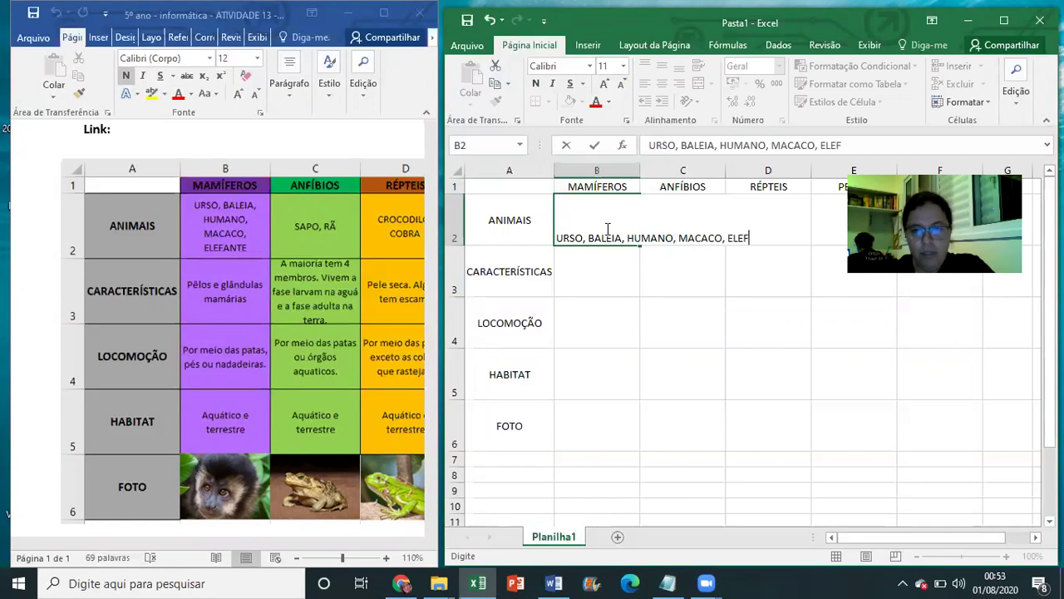
pyautogui.write('ANTEE')
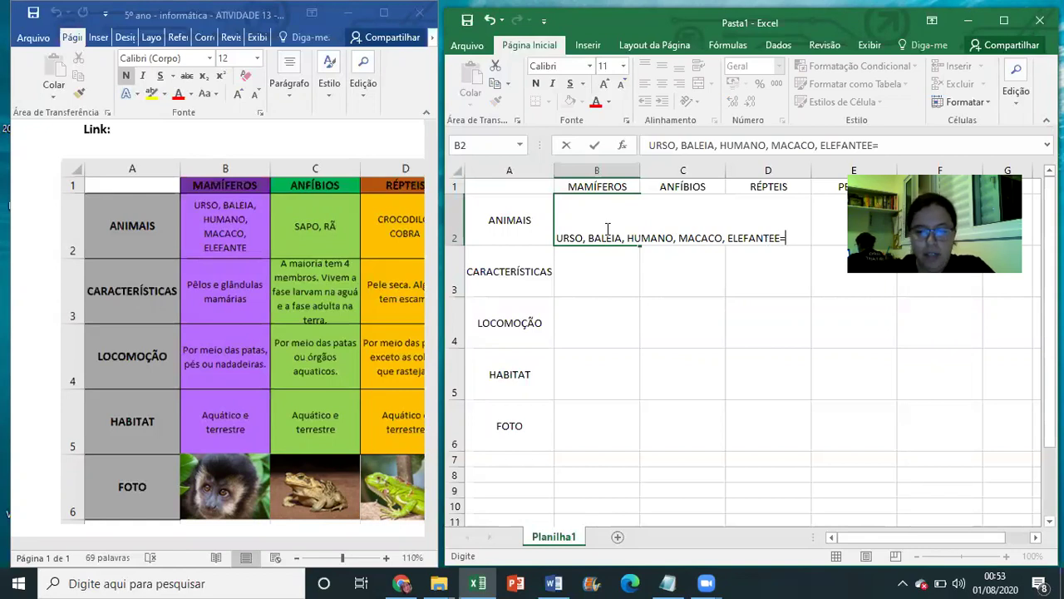
pyautogui.press('BackSpace')
pyautogui.write('...')
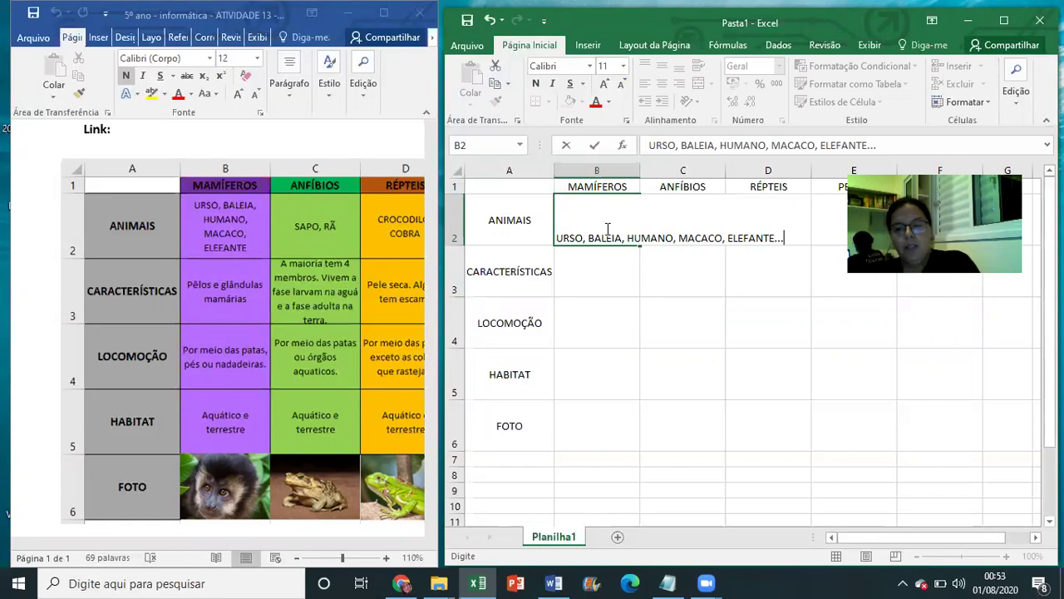
pyautogui.press('Return')
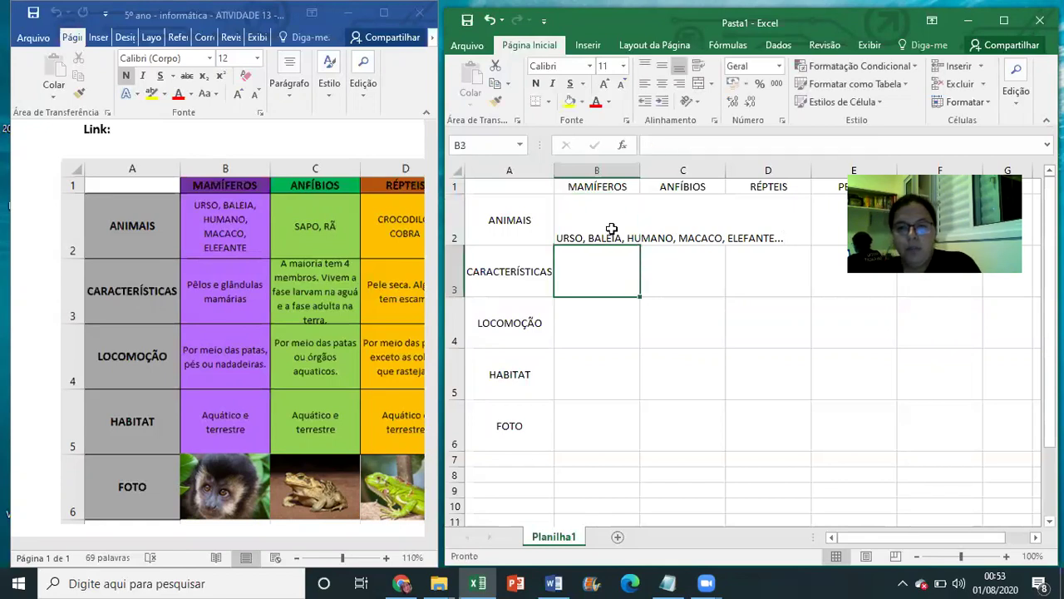
# Enter "Pêlos e glândulas mamárias" in B3 as the CARACTERÍSTICAS of the MAMÍFEROS column
pyautogui.click(748, 371)
pyautogui.click(616, 282)
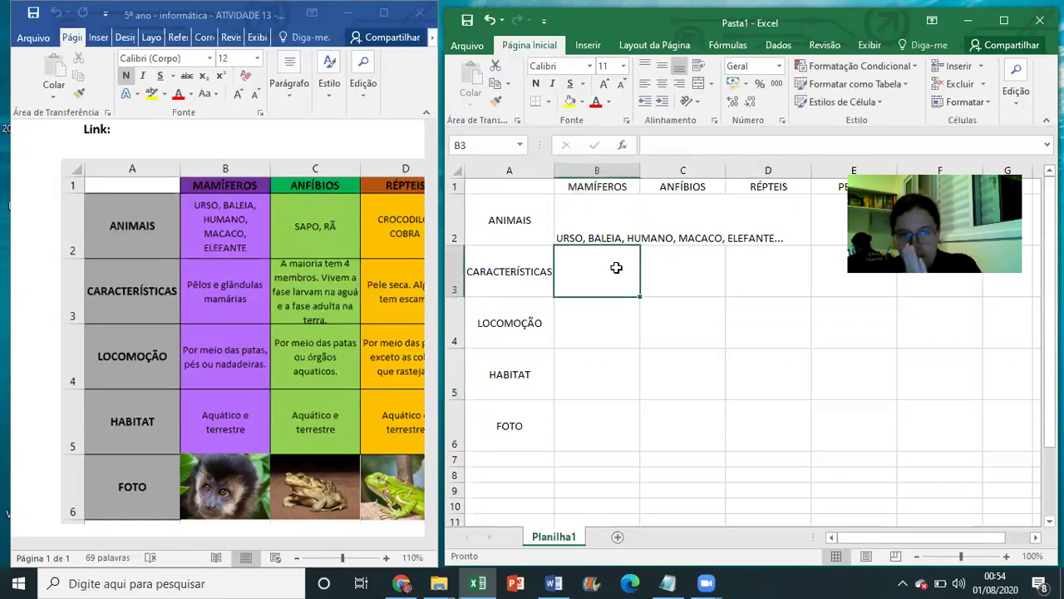
pyautogui.write('P')
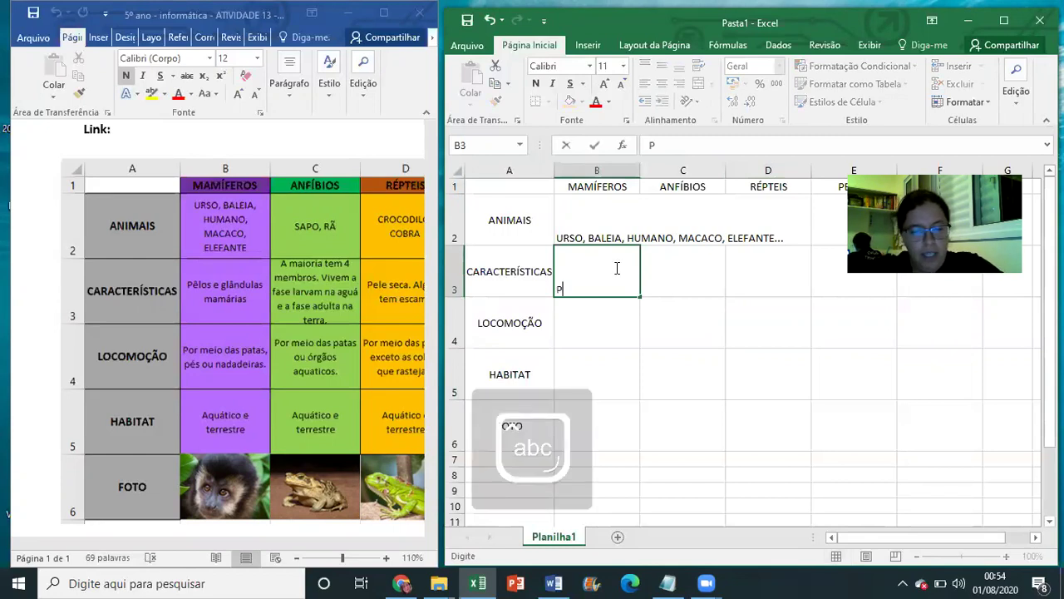
pyautogui.write('êlos e ')
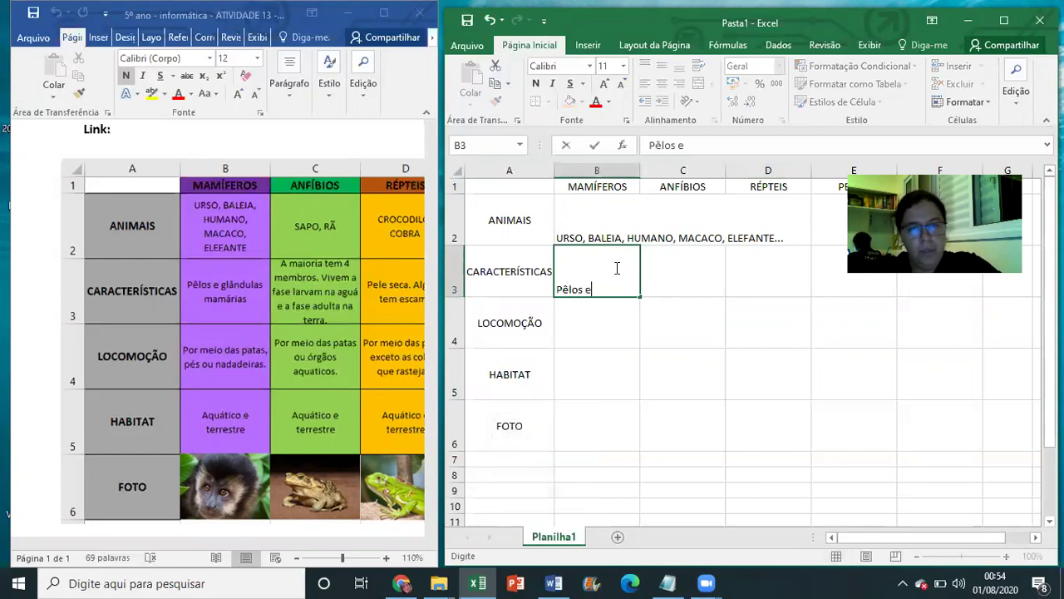
pyautogui.write('glân')
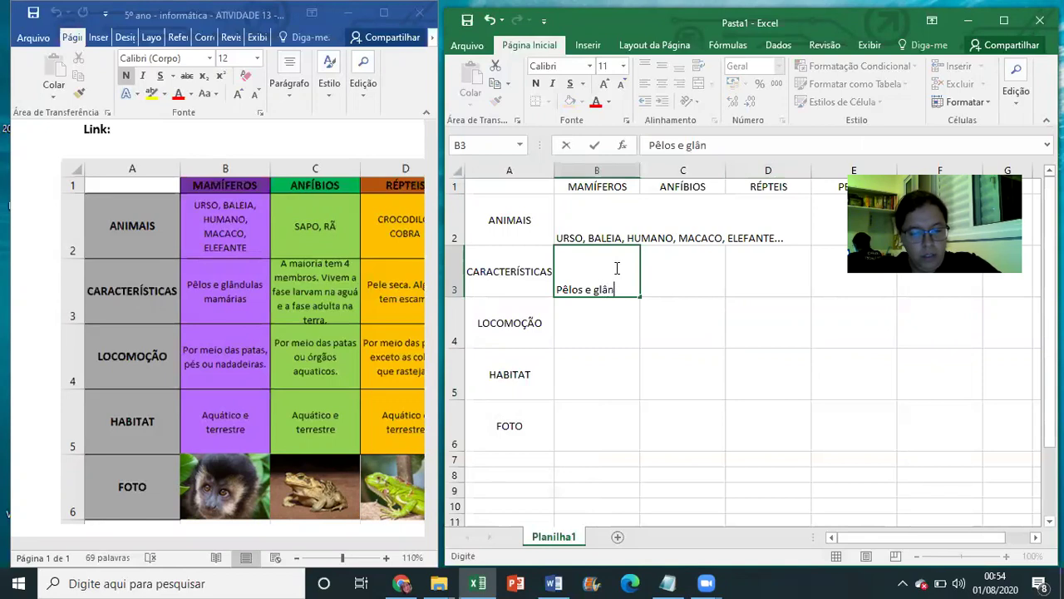
pyautogui.write('dulas ma')
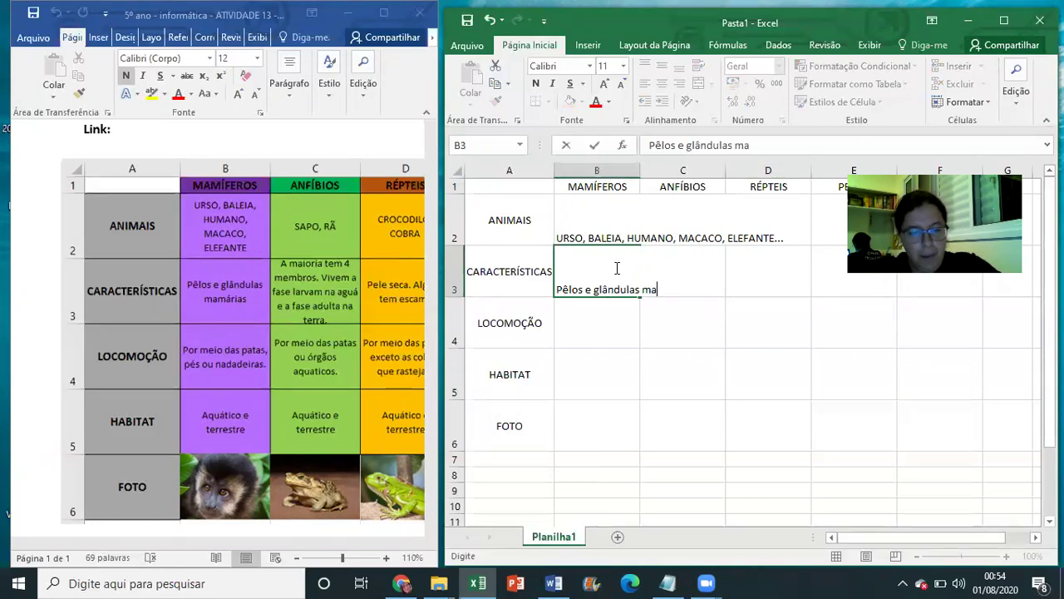
pyautogui.write('márias')
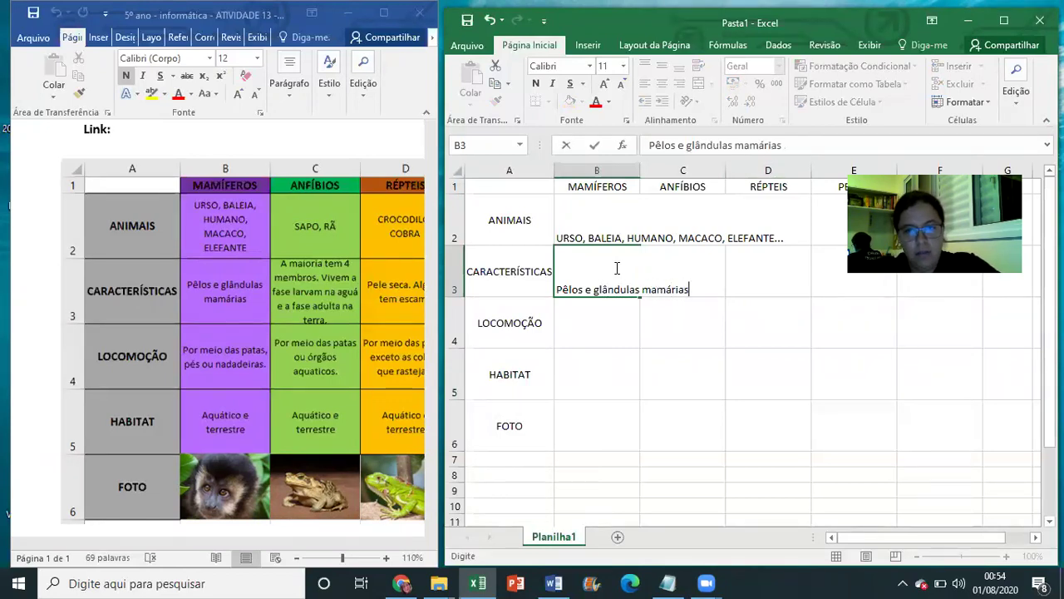
pyautogui.press('Return')
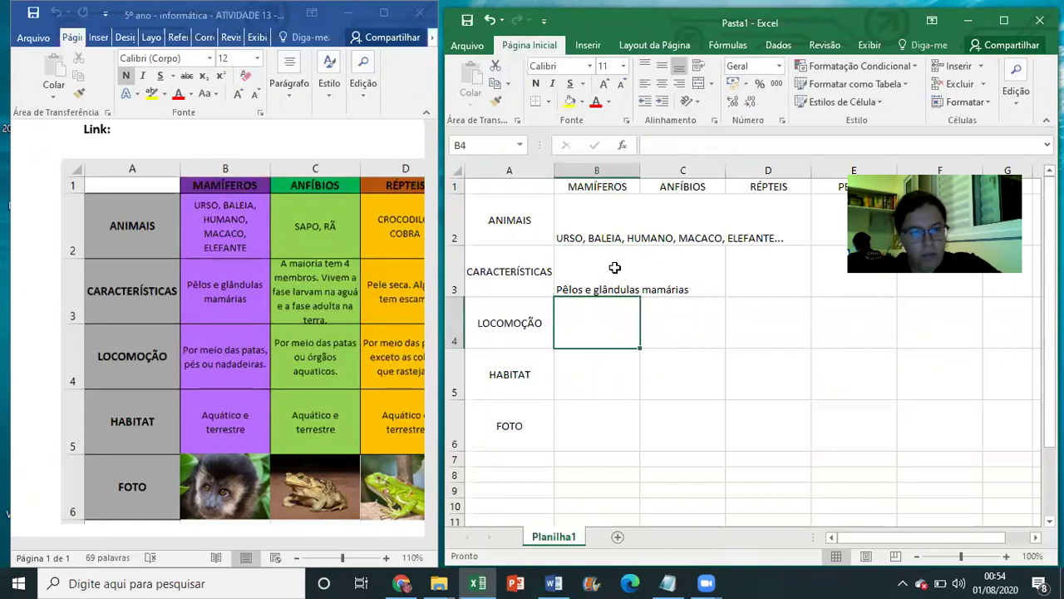
# Enter "Por meio das patas, pés ou nadadeiras" in B4 as the LOCOMOÇÃO of the MAMÍFEROS column
pyautogui.write('Por me')
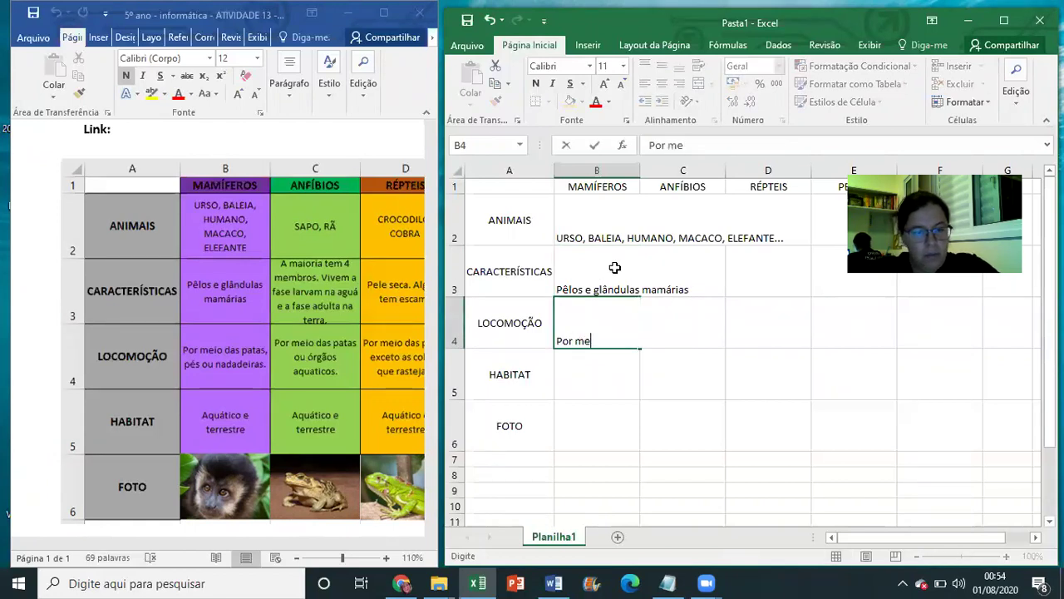
pyautogui.write('io das pa')
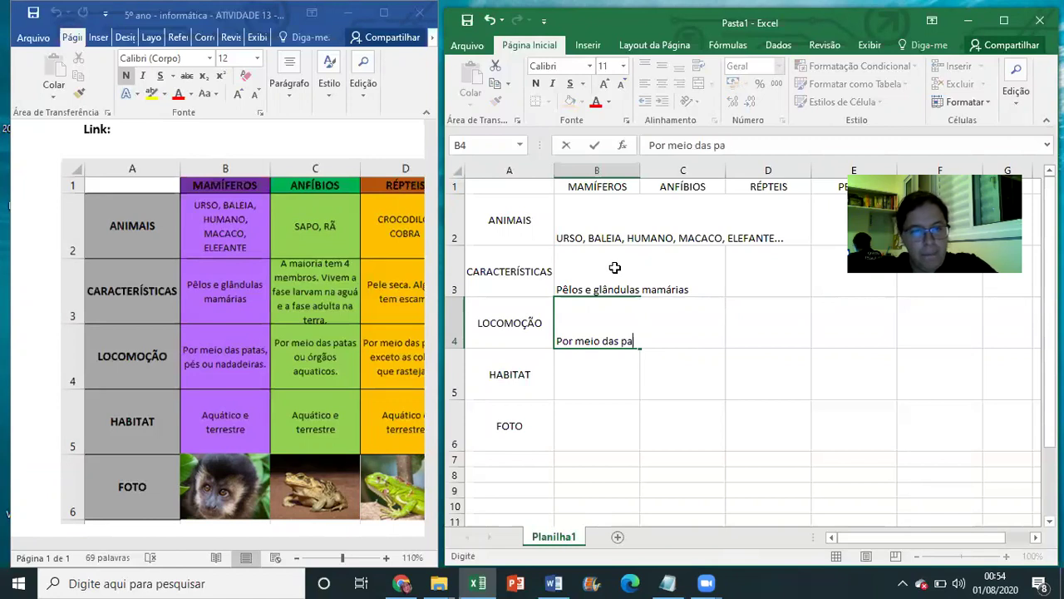
pyautogui.write('tas, ')
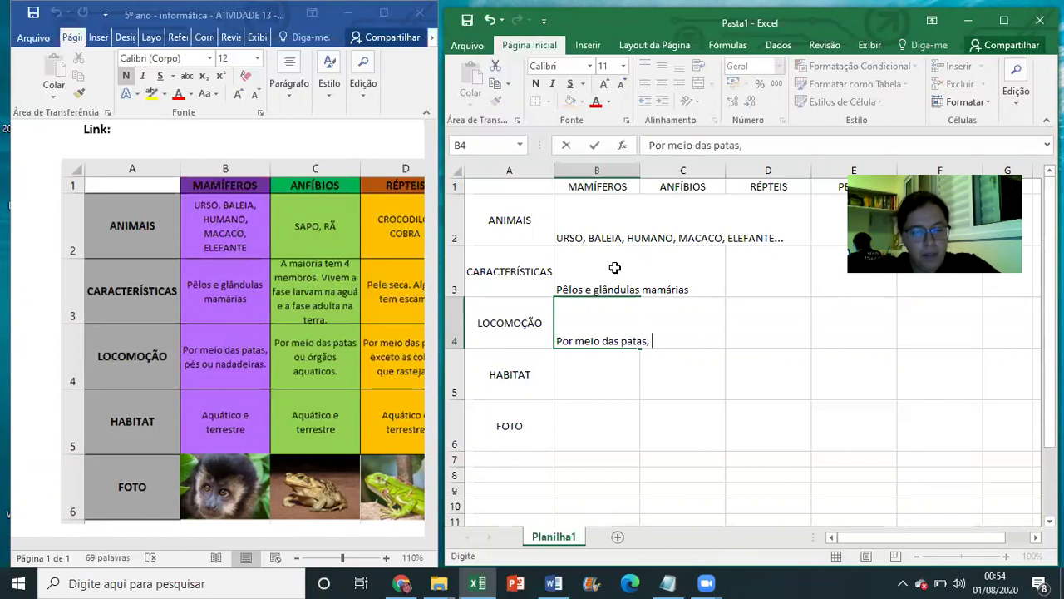
pyautogui.write('pés ou na')
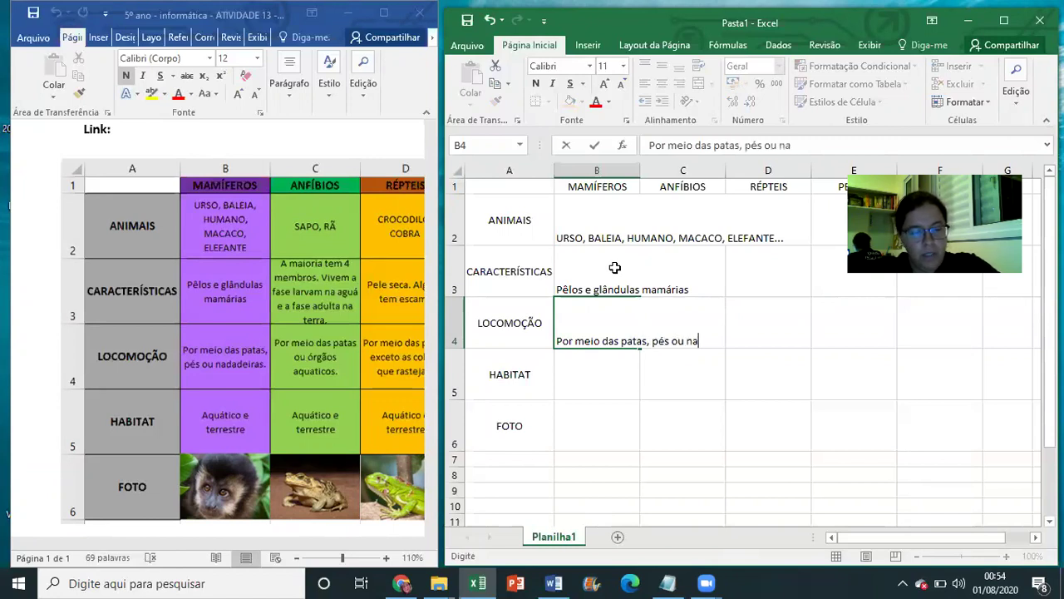
pyautogui.write('dadeiras')
pyautogui.press('Return')
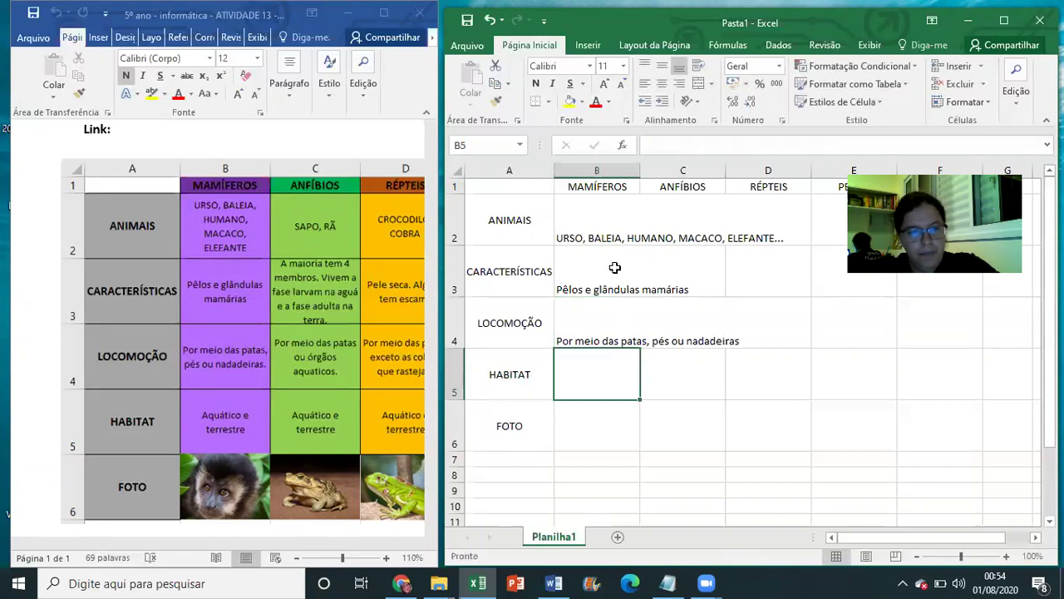
# Enter "Aquático e terrestre" in B5 as the HABITAT of the MAMÍFEROS column
pyautogui.write('A')
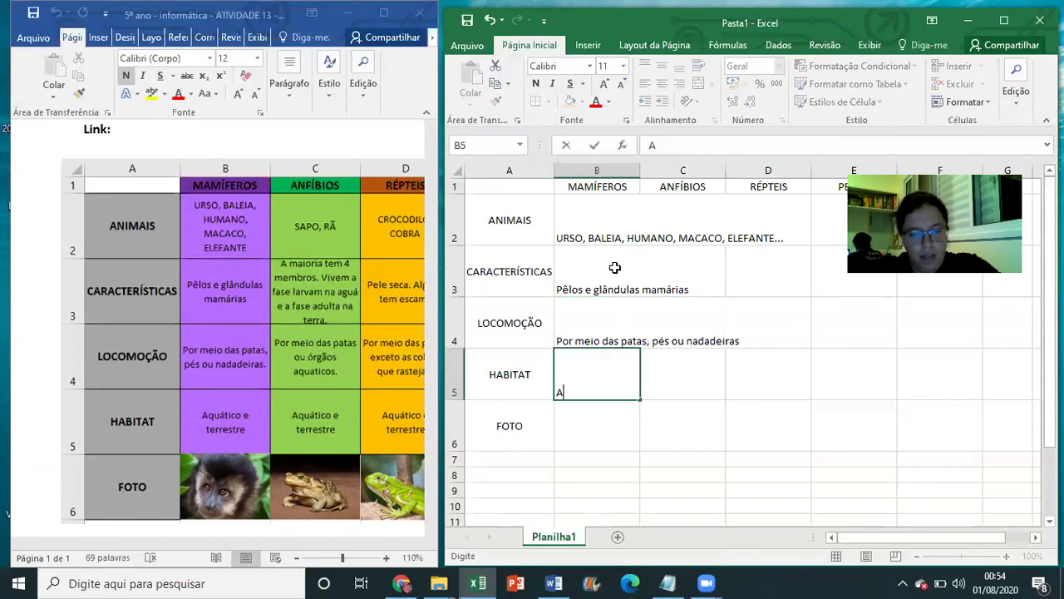
pyautogui.write('quáticos e')
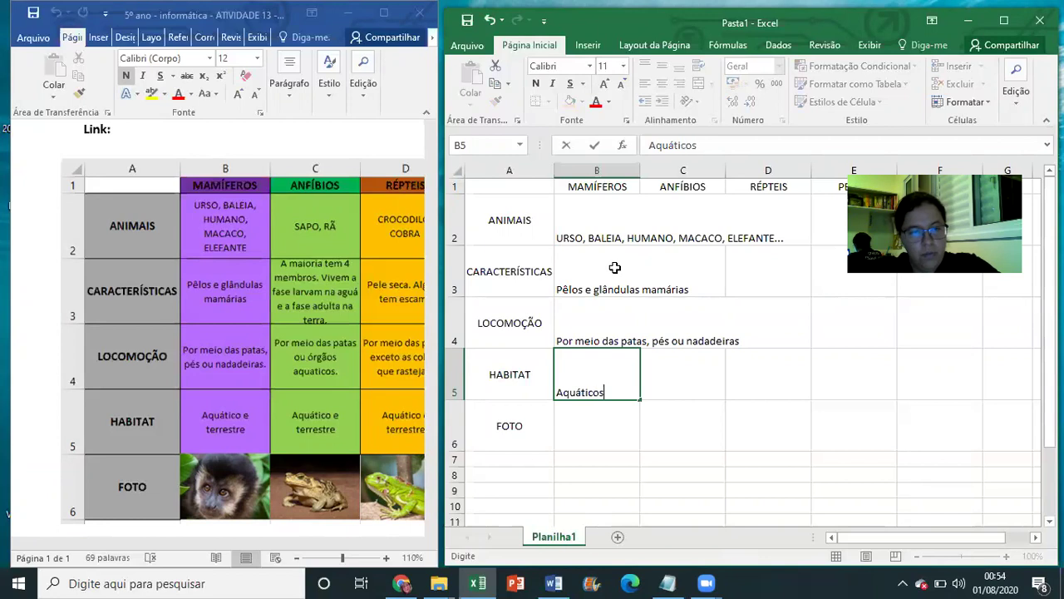
pyautogui.press('BackSpace')
pyautogui.press('BackSpace')
pyautogui.press('BackSpace')
pyautogui.press('BackSpace')
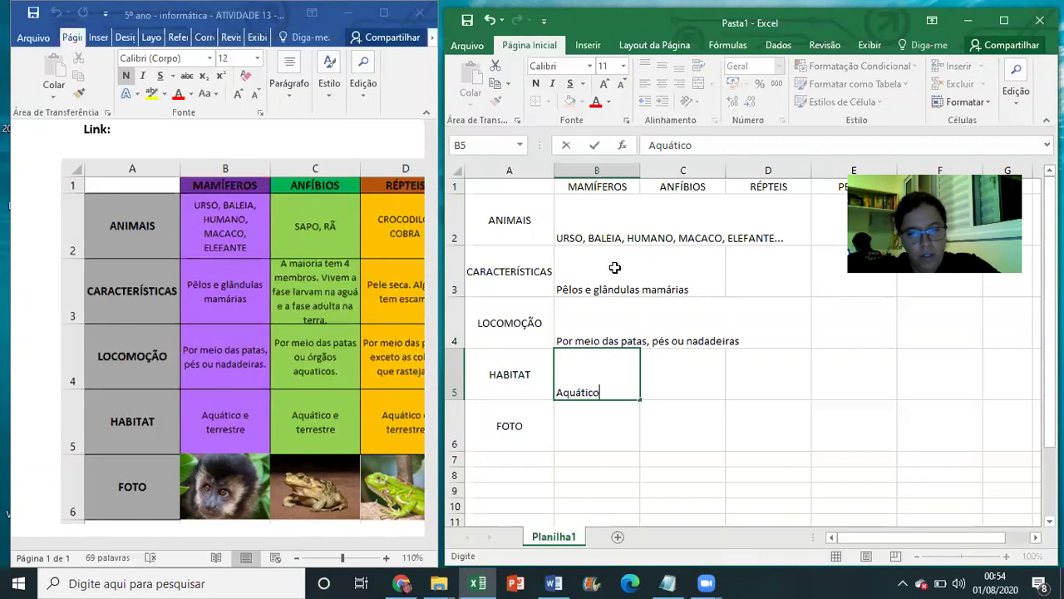
pyautogui.write('e terreste')
pyautogui.press('BackSpace')
pyautogui.press('BackSpace')
pyautogui.write('tre')
pyautogui.click(691, 404)
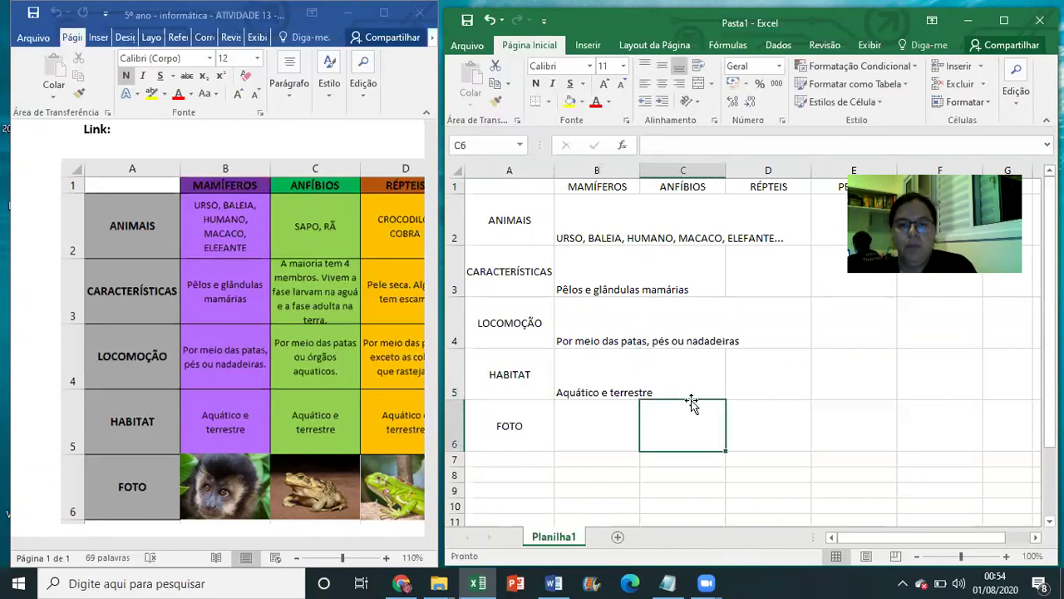
pyautogui.click(622, 409)
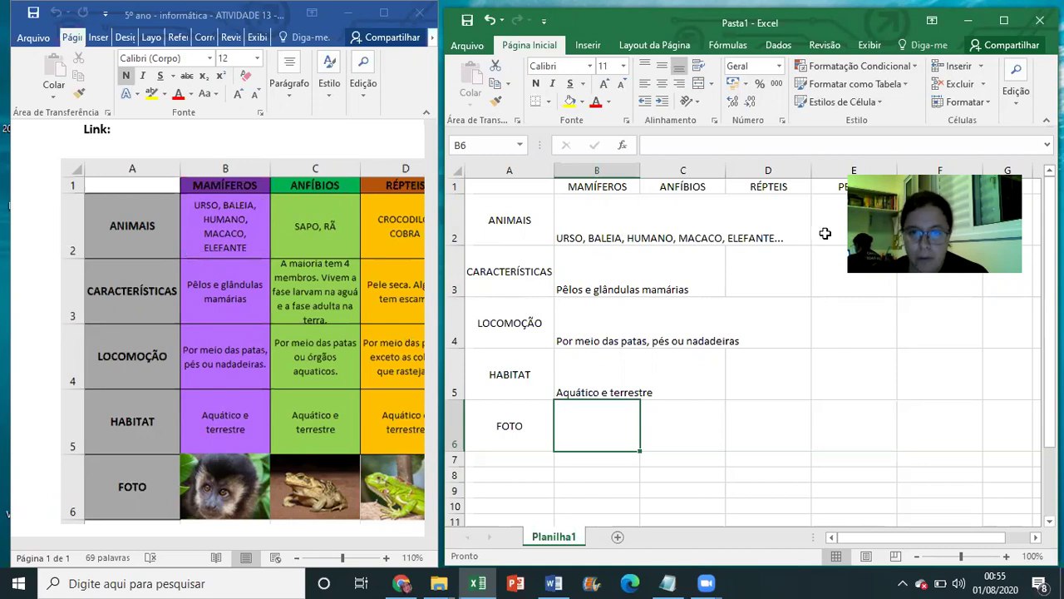
# Maximize the spreadsheet window and wrap the text in the MAMÍFEROS cells B2 to B5
pyautogui.click(606, 221)
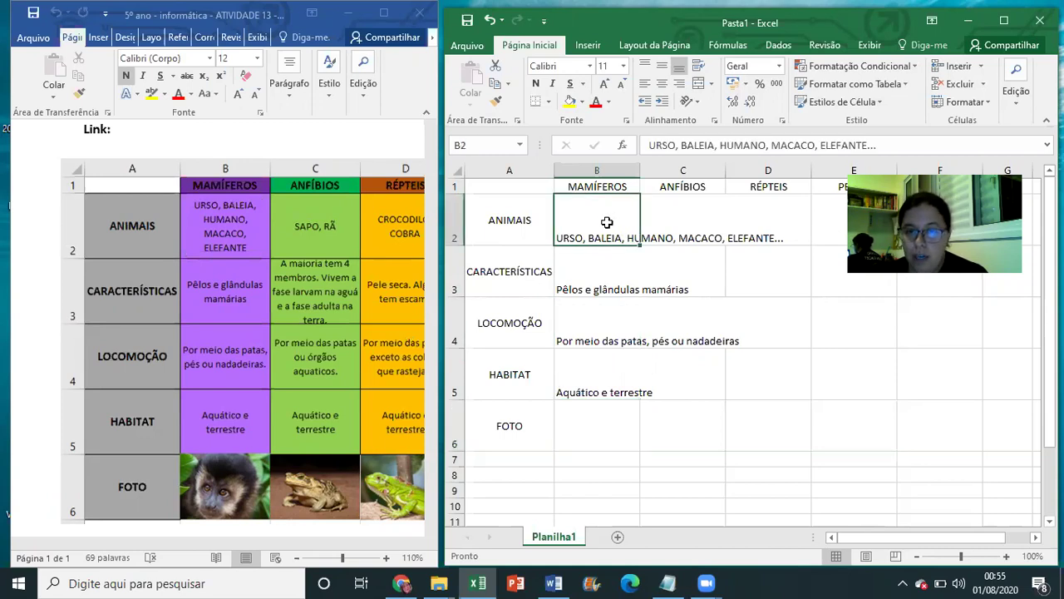
pyautogui.moveTo(608, 225); pyautogui.dragTo(606, 416)
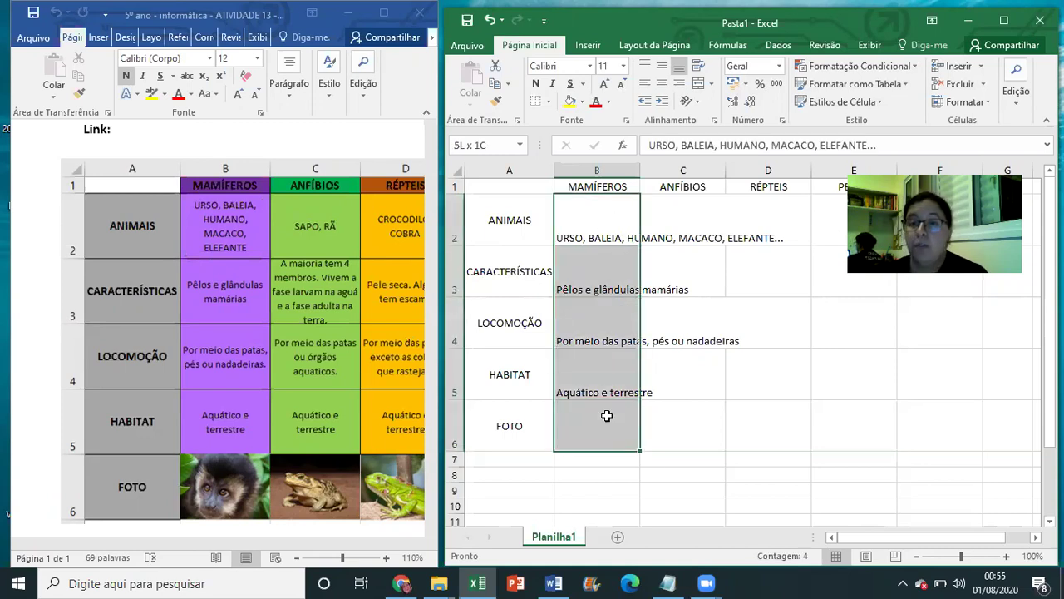
pyautogui.click(611, 238)
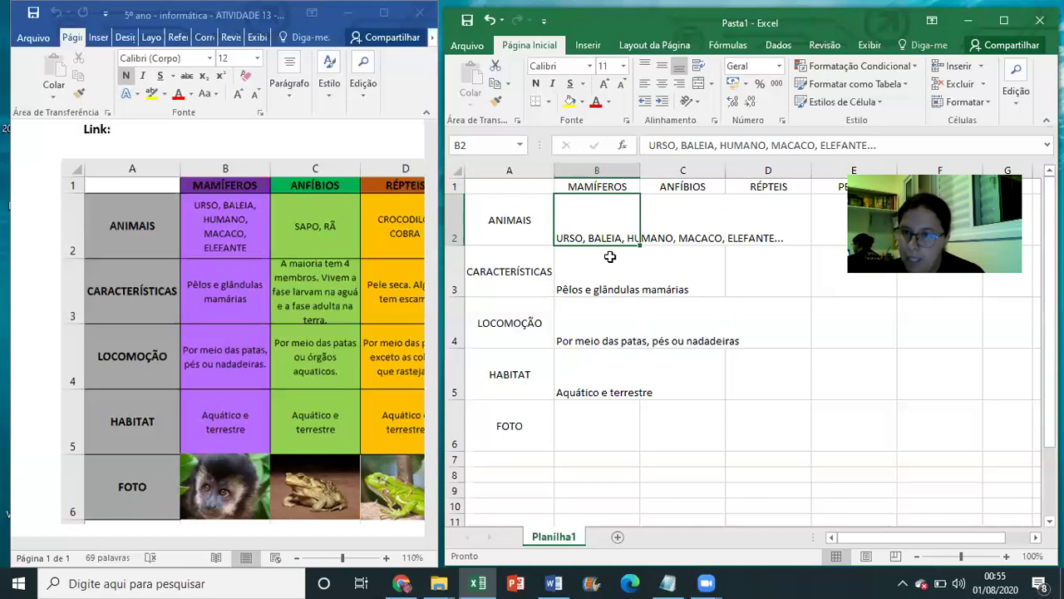
pyautogui.doubleClick(886, 30)
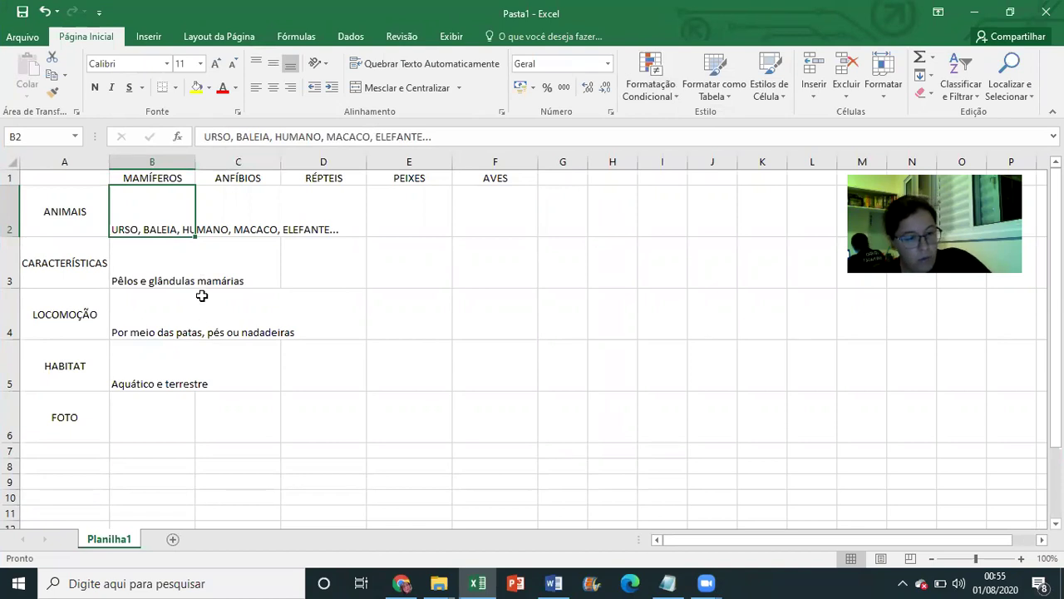
pyautogui.keyDown('ctrl'); pyautogui.scroll(3, 202, 296); pyautogui.keyUp('ctrl')
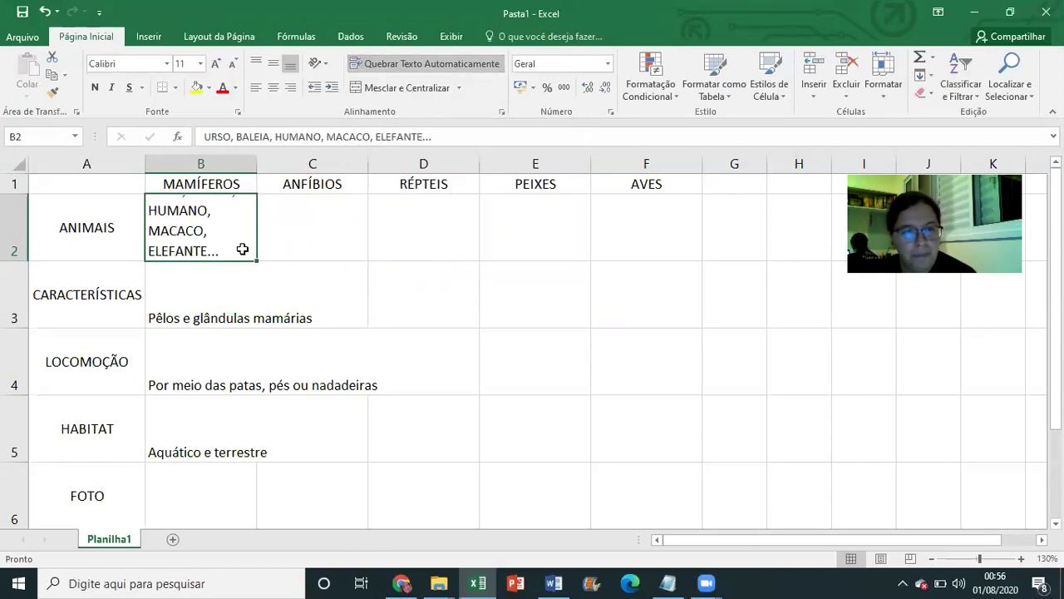
pyautogui.click(189, 301)
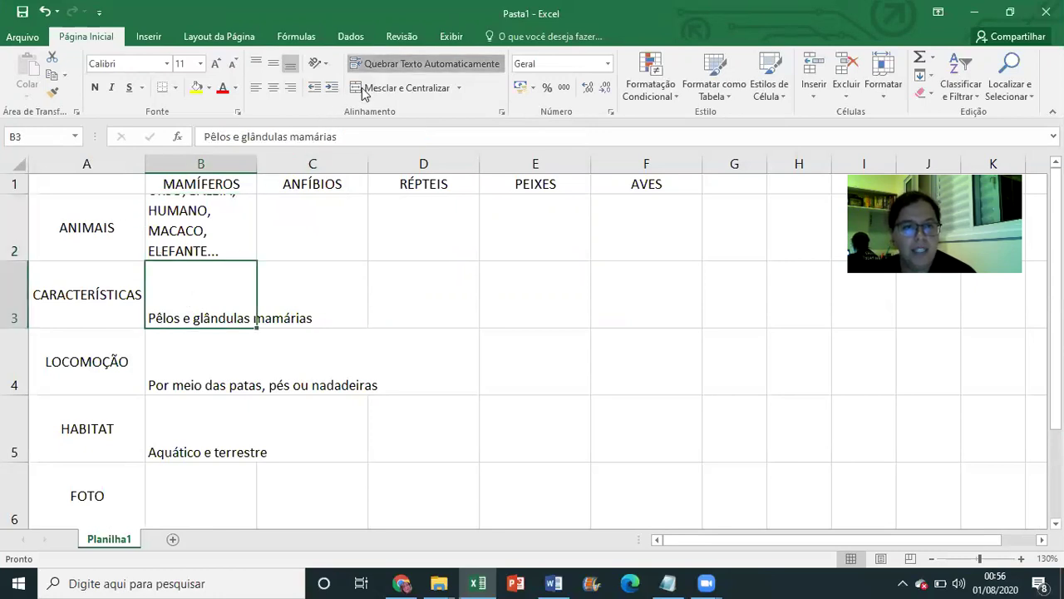
pyautogui.click(186, 375)
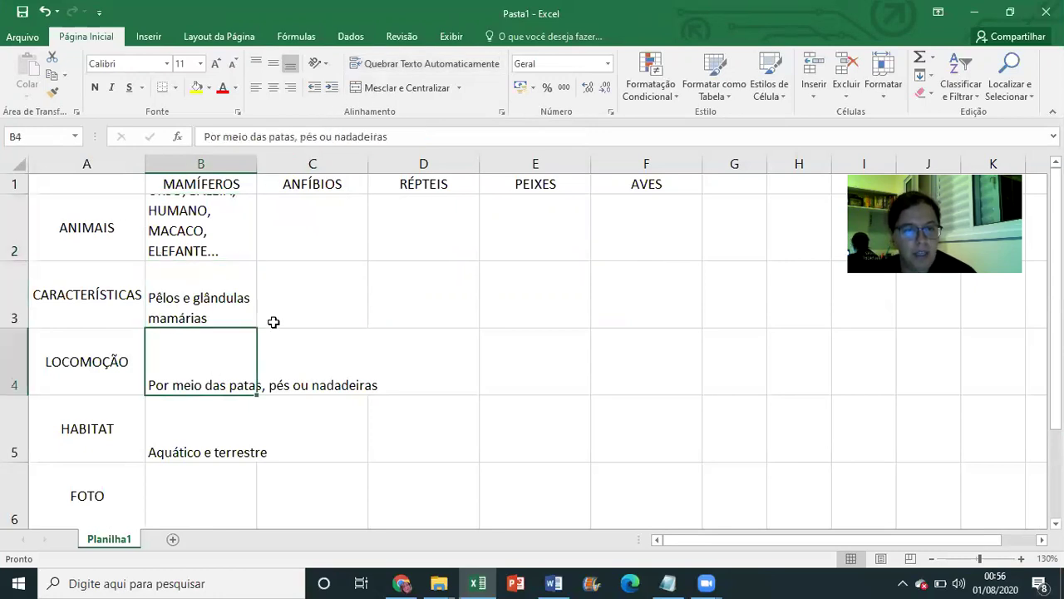
pyautogui.click(390, 64)
pyautogui.click(236, 405)
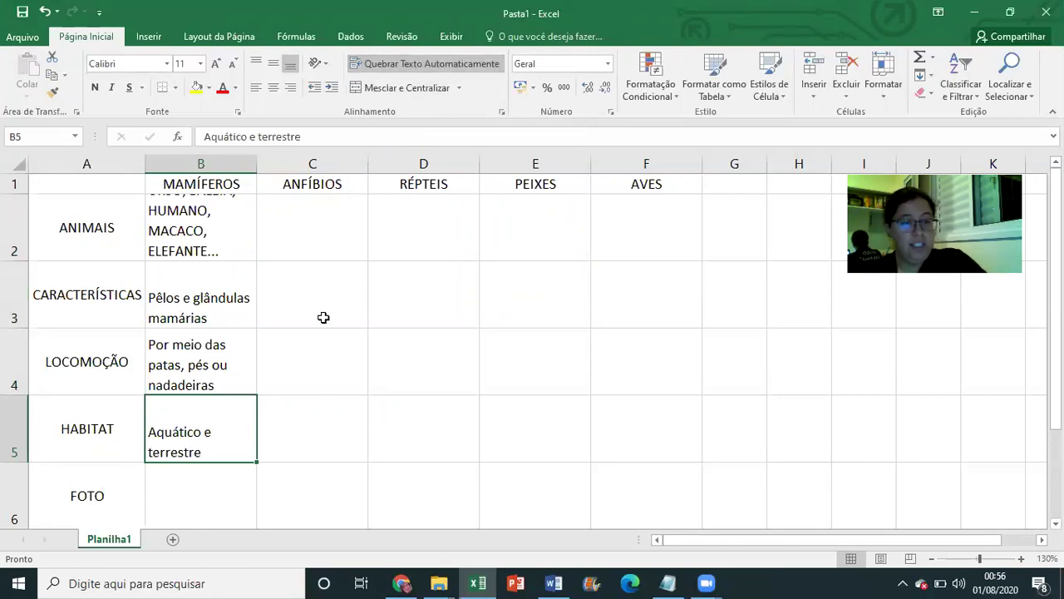
# Reduce the font size of the MAMÍFEROS cells B2:B6 to 10
pyautogui.keyDown('ctrl'); pyautogui.scroll(-3, 323, 317); pyautogui.keyUp('ctrl')
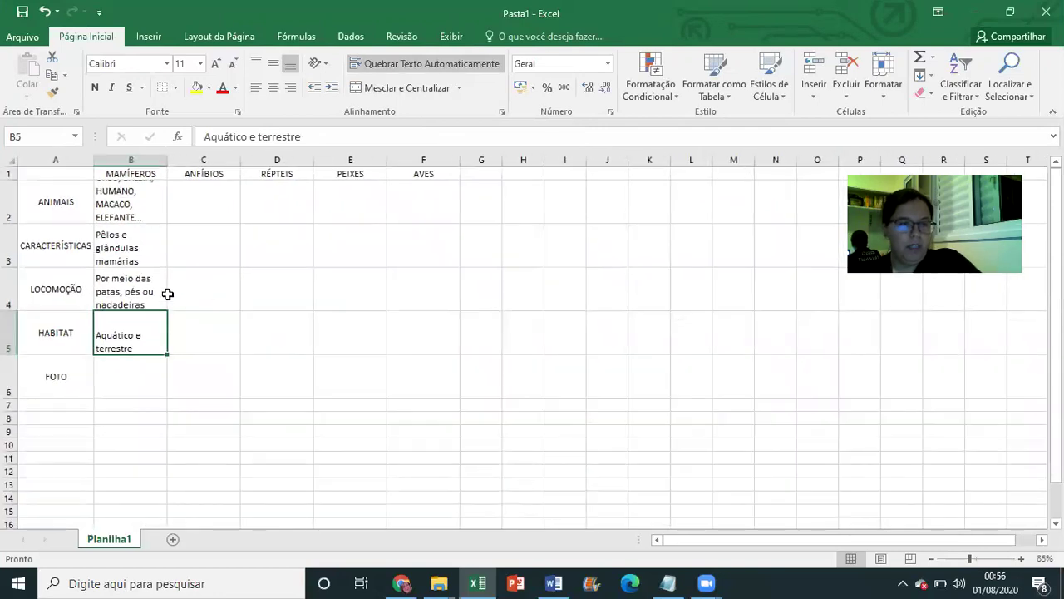
pyautogui.keyDown('ctrl'); pyautogui.scroll(3, 179, 291); pyautogui.keyUp('ctrl')
pyautogui.click(200, 190)
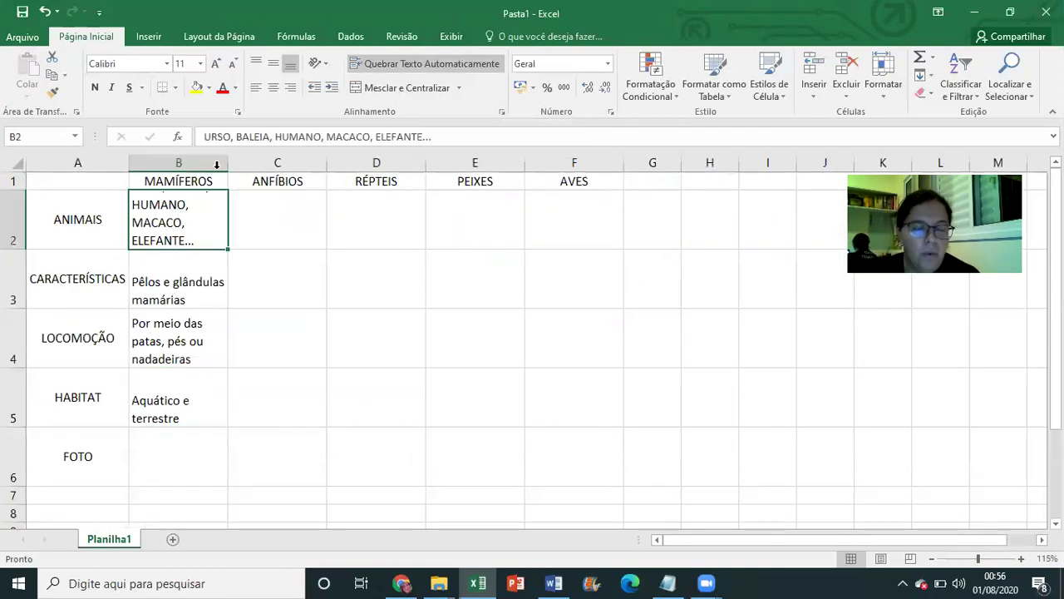
pyautogui.moveTo(197, 227); pyautogui.dragTo(176, 411)
pyautogui.moveTo(174, 449); pyautogui.dragTo(174, 455)
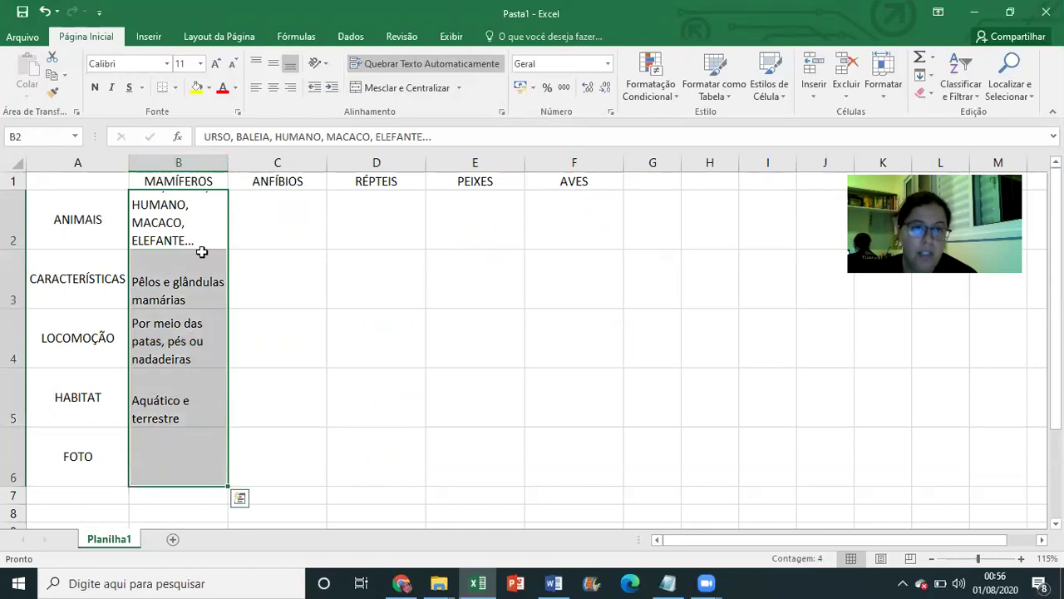
pyautogui.click(234, 65)
pyautogui.click(234, 64)
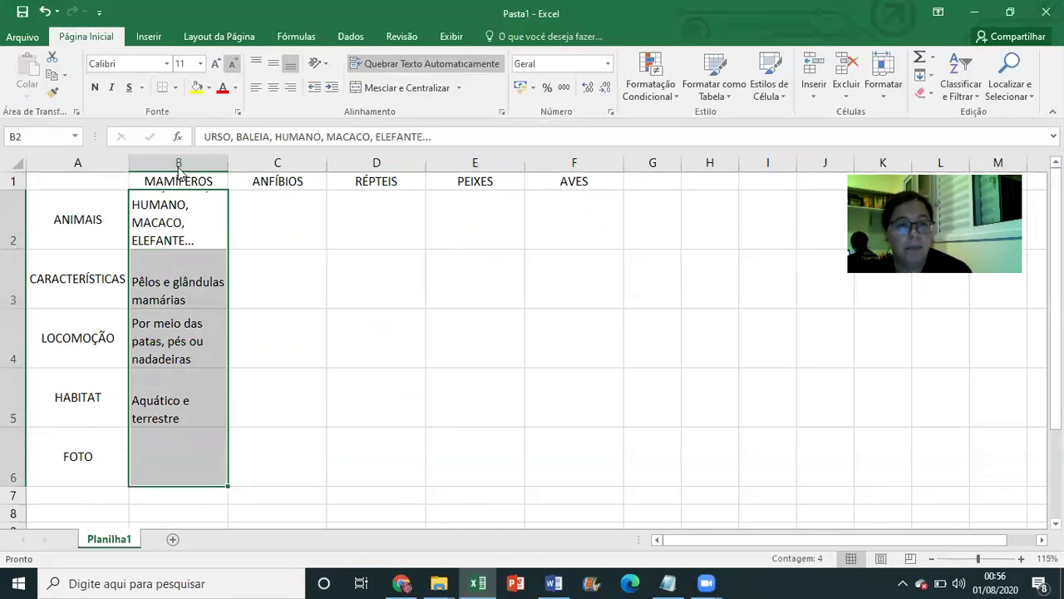
pyautogui.click(242, 260)
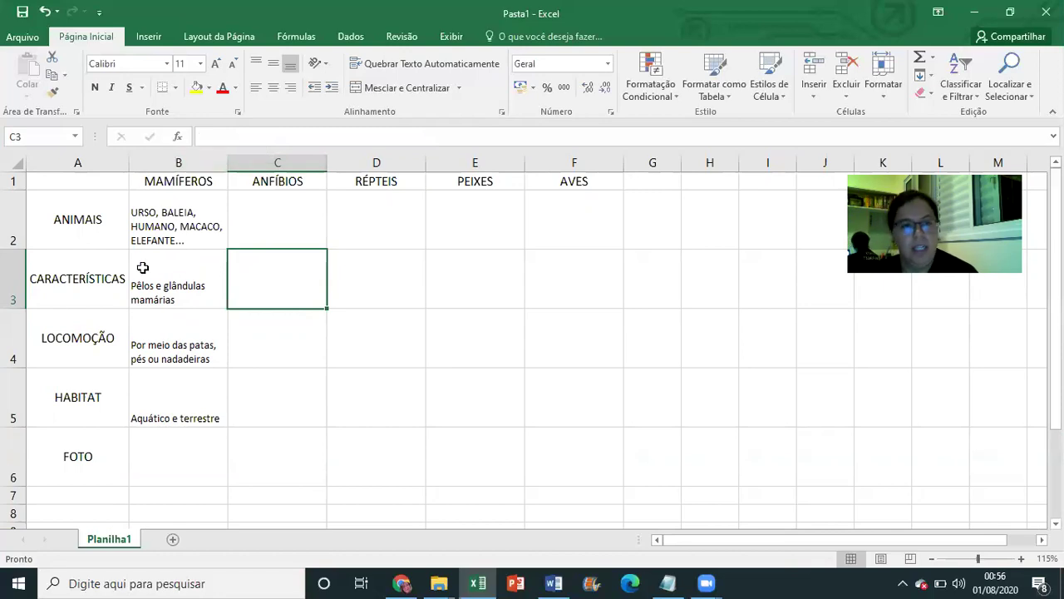
pyautogui.click(45, 14)
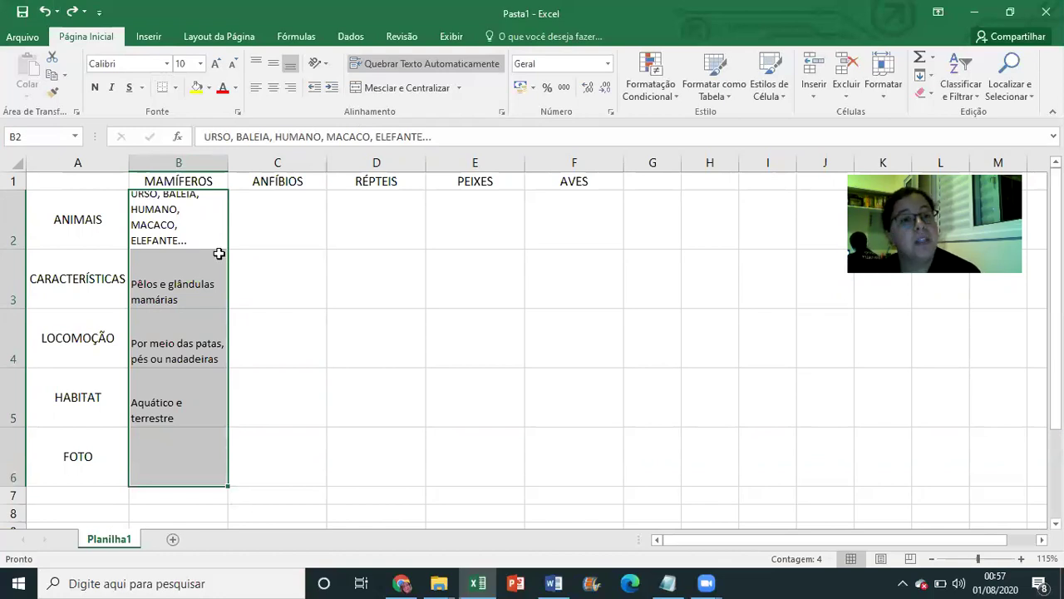
# Set the width of columns B to F to 18
pyautogui.click(147, 268)
pyautogui.moveTo(183, 163); pyautogui.dragTo(573, 164)
pyautogui.rightClick(575, 165)
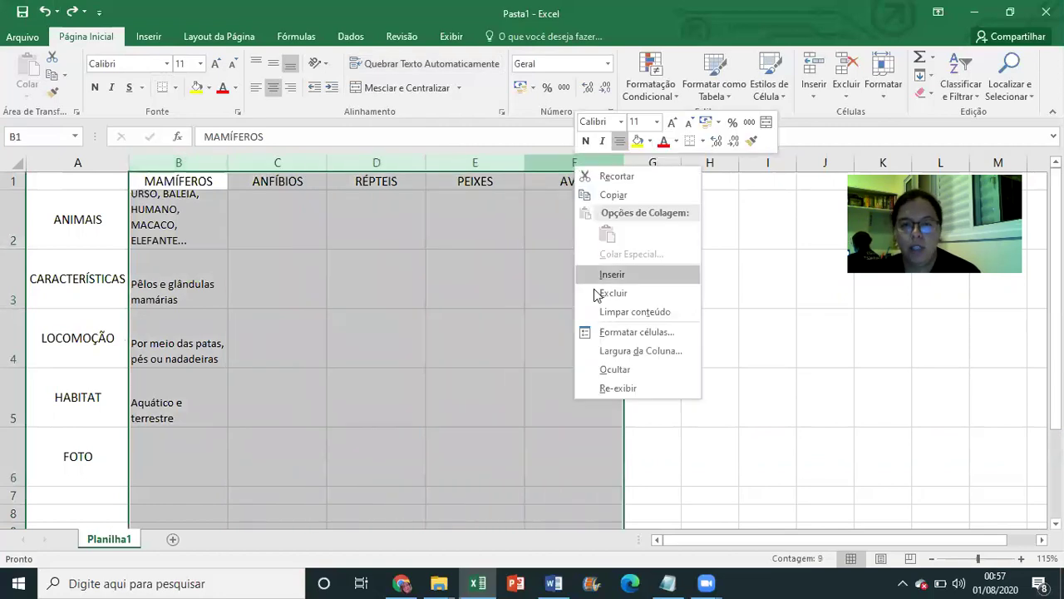
pyautogui.click(611, 349)
pyautogui.write('18')
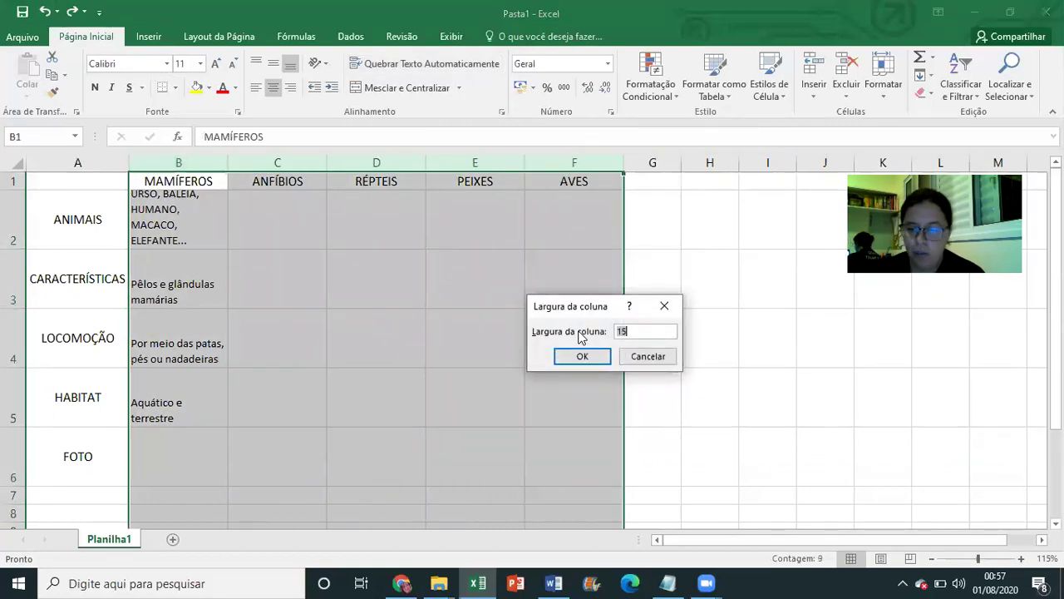
pyautogui.press('Return')
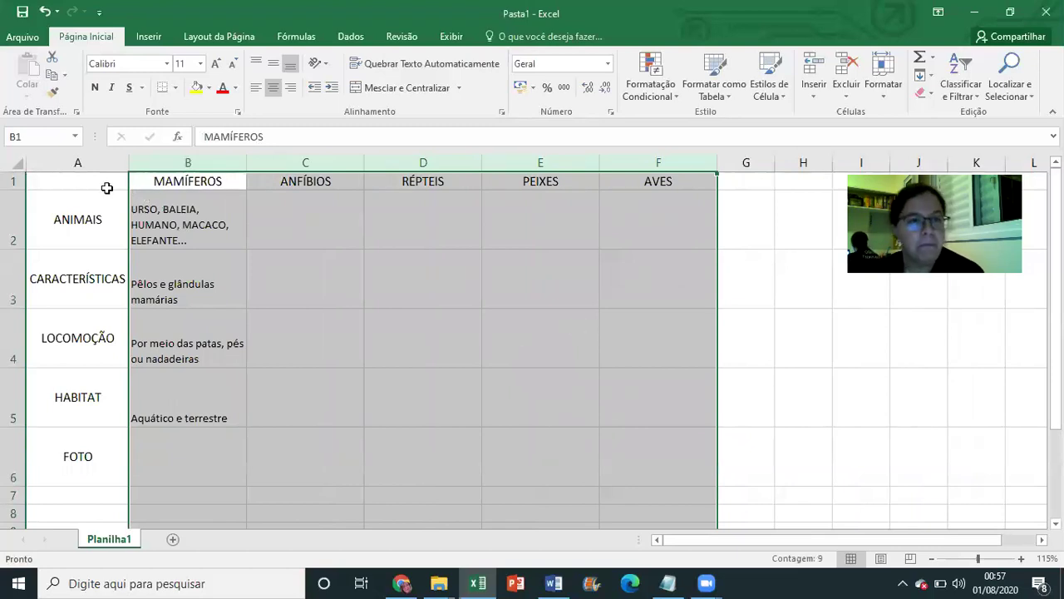
# Set the height of rows 2 to 6, from ANIMAIS to FOTO, to 55
pyautogui.moveTo(9, 208); pyautogui.dragTo(5, 461)
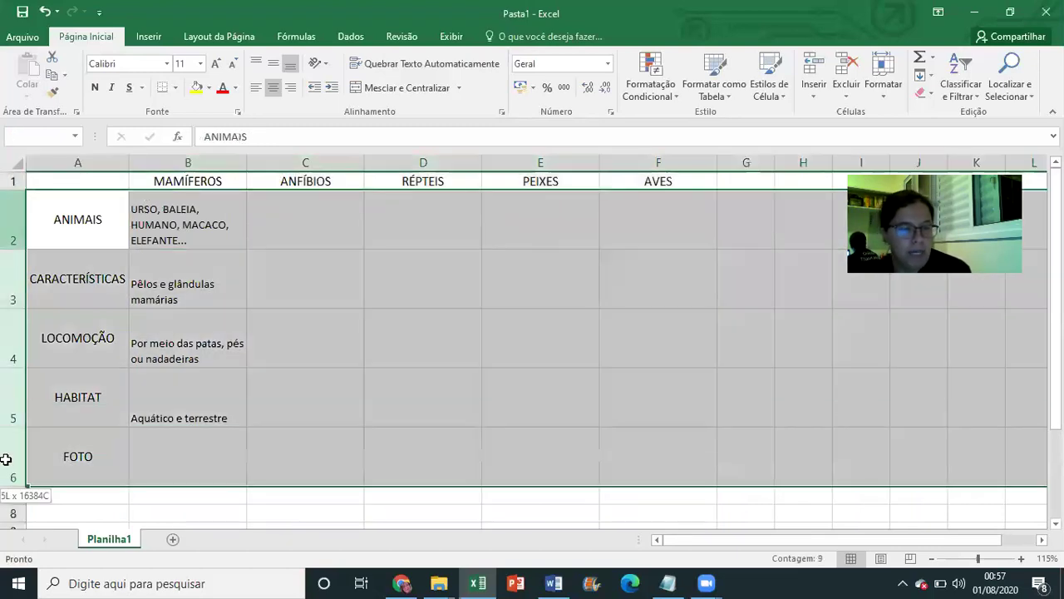
pyautogui.rightClick(7, 461)
pyautogui.click(82, 416)
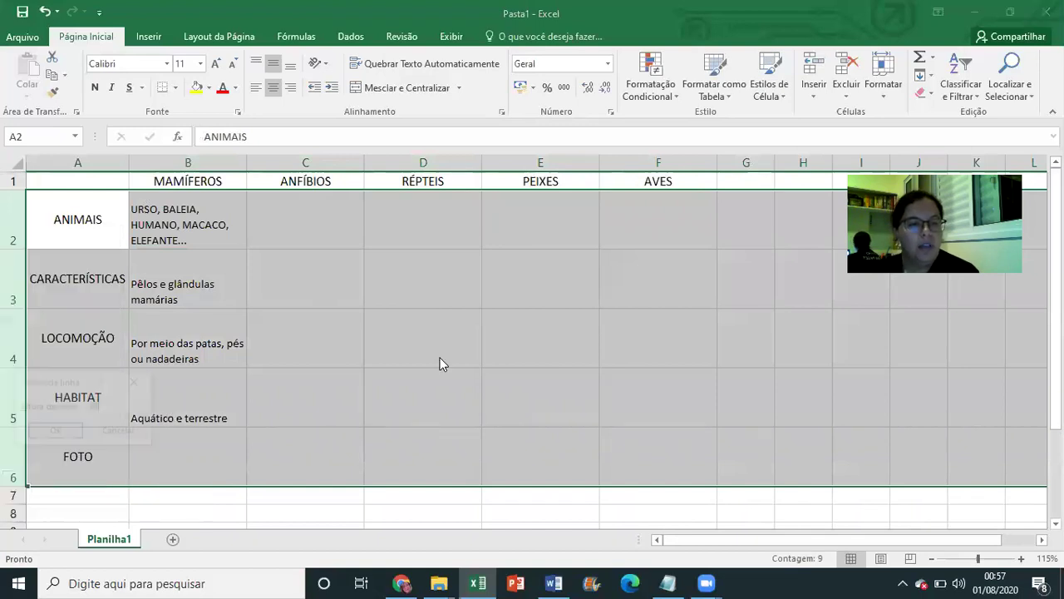
pyautogui.write('50')
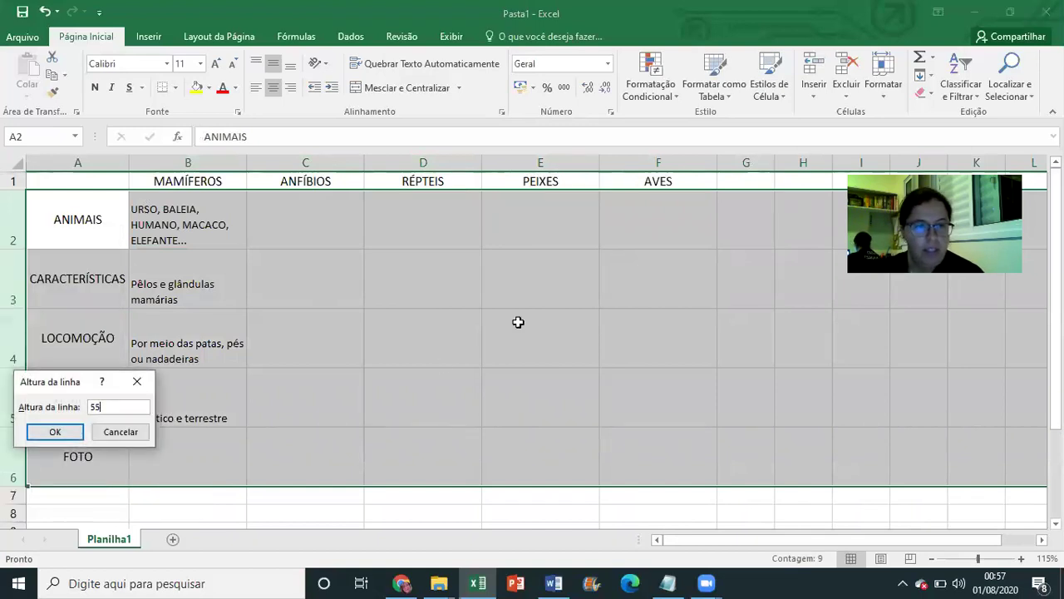
pyautogui.press('Return')
pyautogui.click(444, 303)
pyautogui.scroll(-1, 230, 399)
pyautogui.scroll(1, 233, 389)
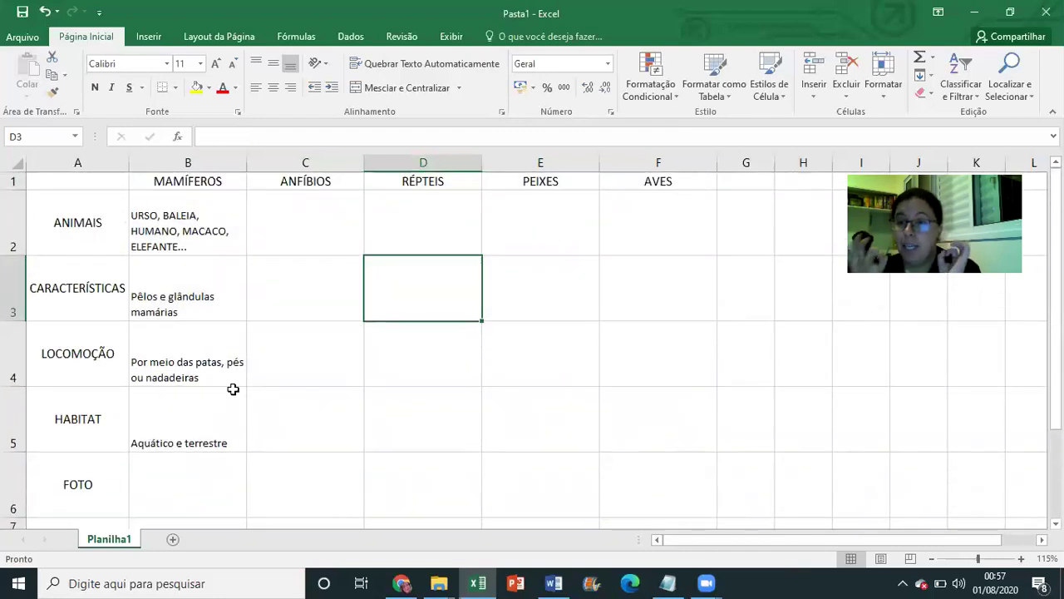
# Center the contents of the MAMÍFEROS cells B2:B6 both vertically and horizontally
pyautogui.click(208, 275)
pyautogui.moveTo(202, 230); pyautogui.dragTo(195, 467)
pyautogui.scroll(-2, 199, 341)
pyautogui.scroll(2, 204, 316)
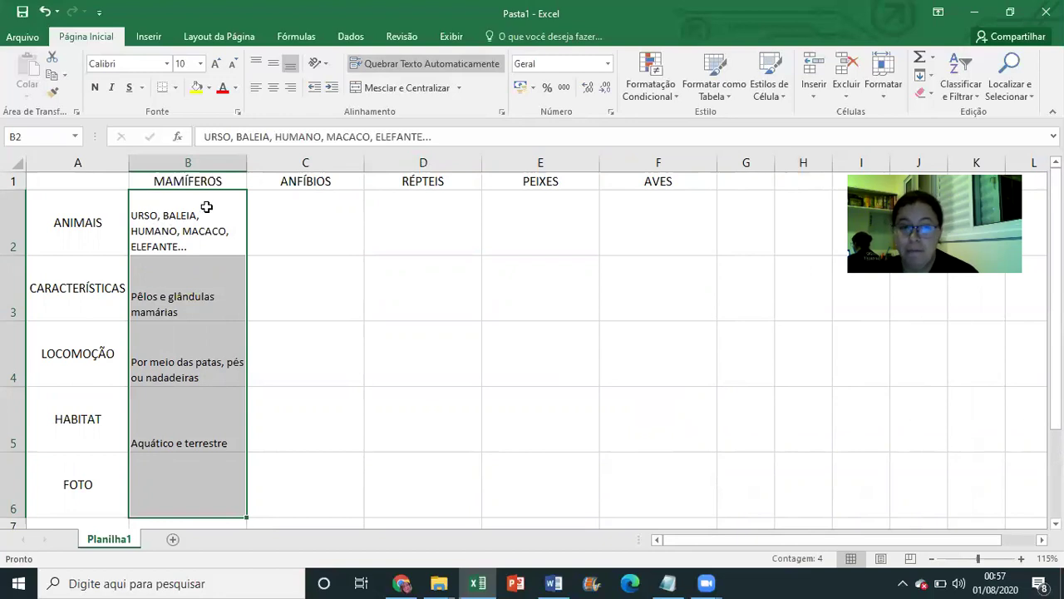
pyautogui.click(272, 73)
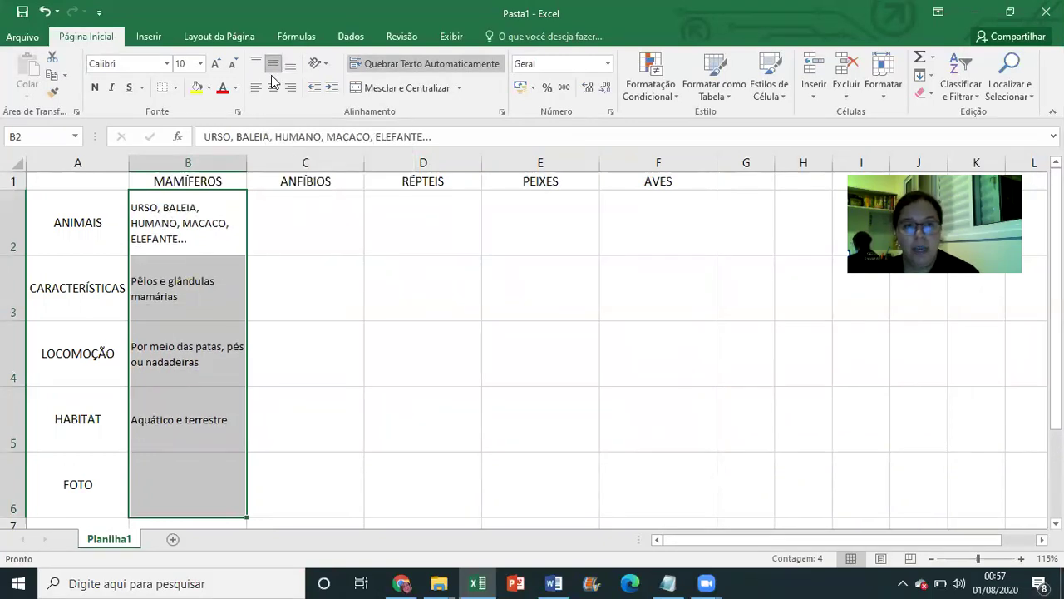
pyautogui.click(274, 88)
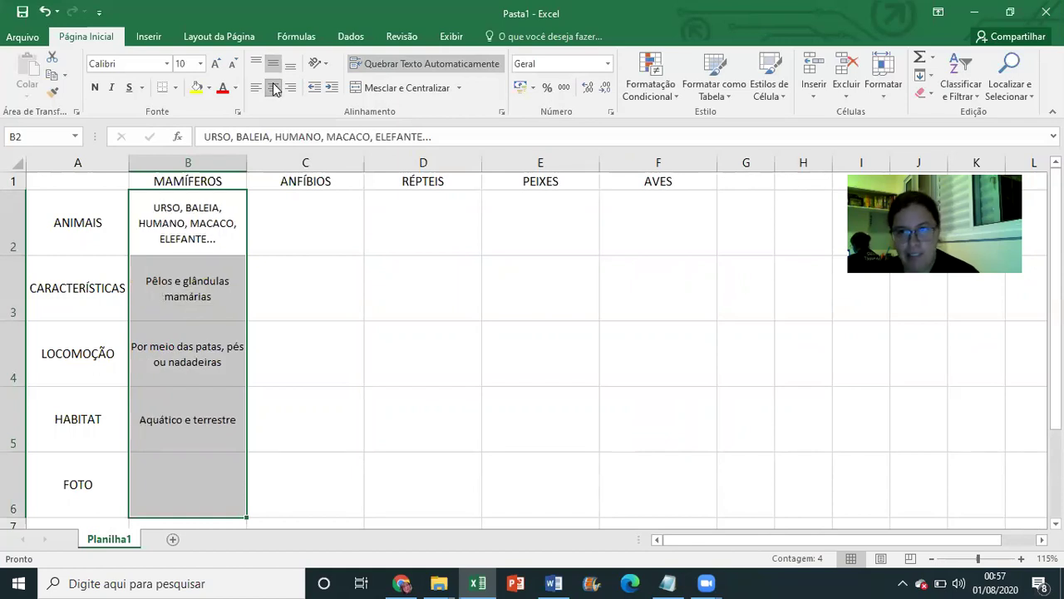
pyautogui.scroll(-2, 353, 303)
pyautogui.scroll(2, 269, 302)
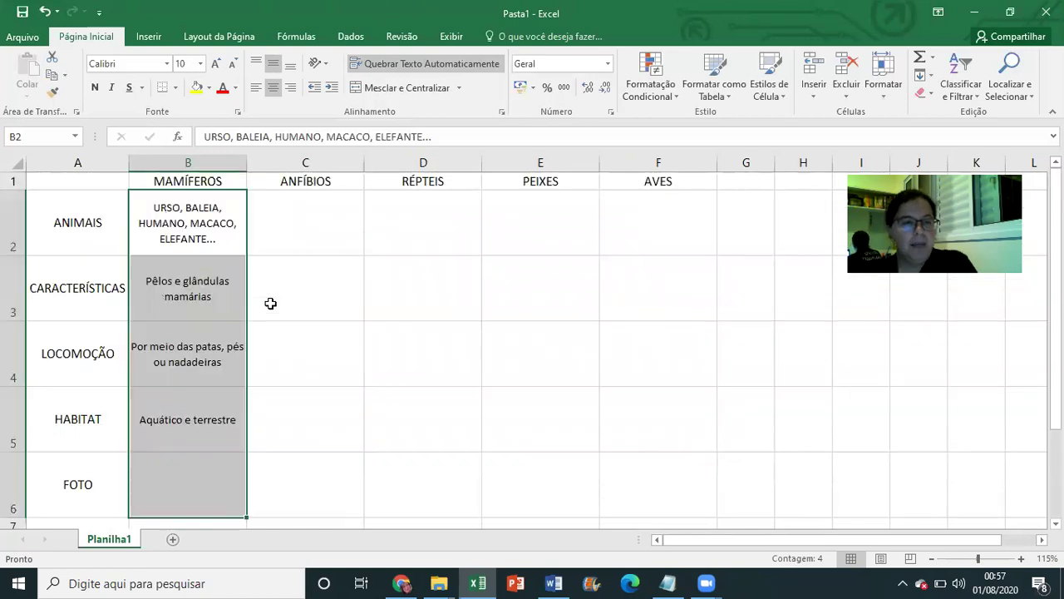
# Search Bing's online images for "macaco prego" to illustrate the MAMÍFEROS FOTO cell B6
pyautogui.scroll(-3, 269, 303)
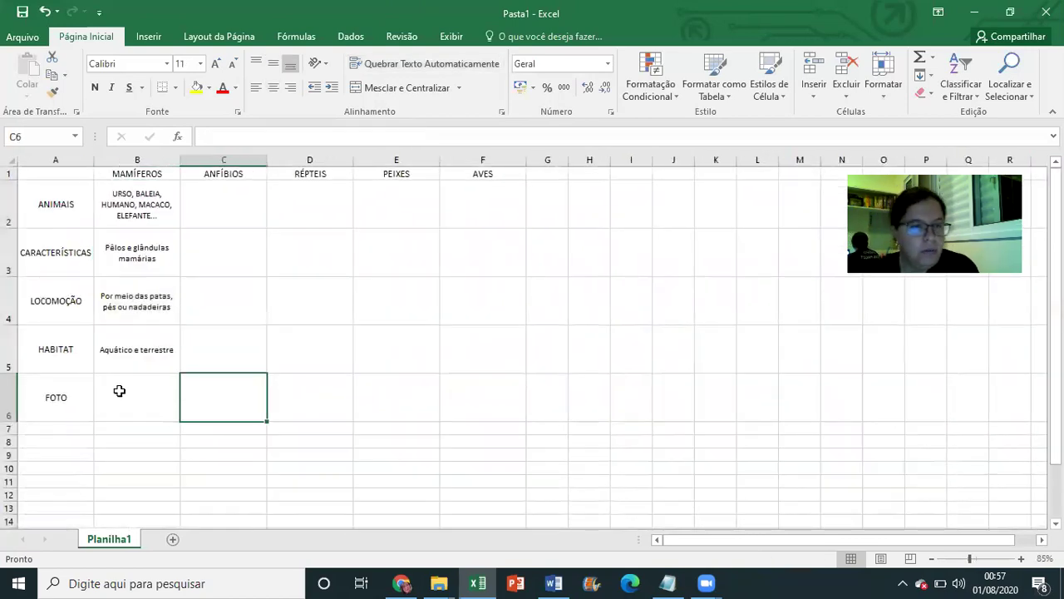
pyautogui.click(119, 391)
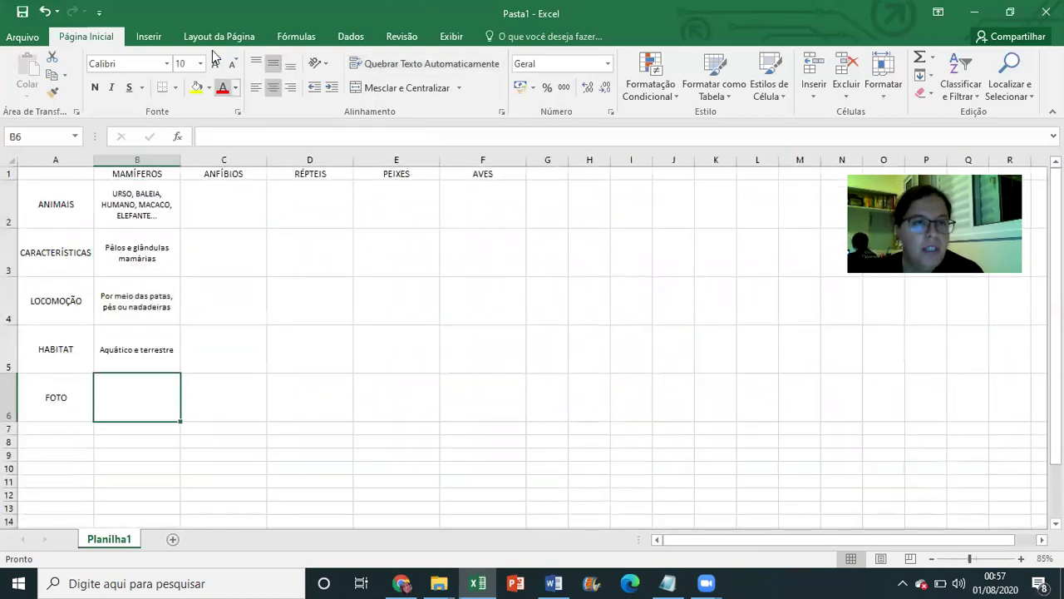
pyautogui.click(168, 47)
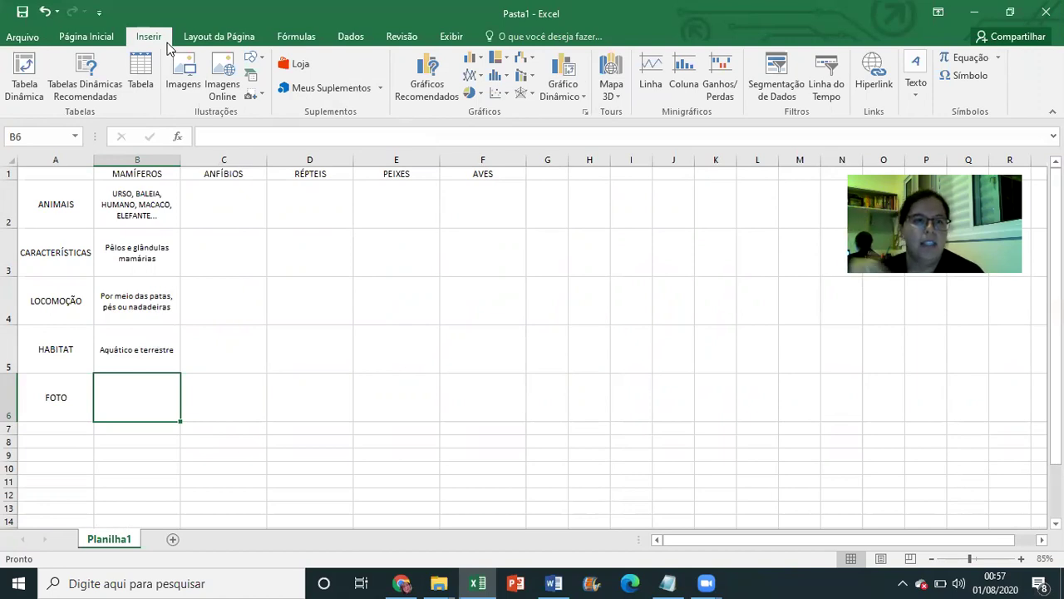
pyautogui.click(222, 91)
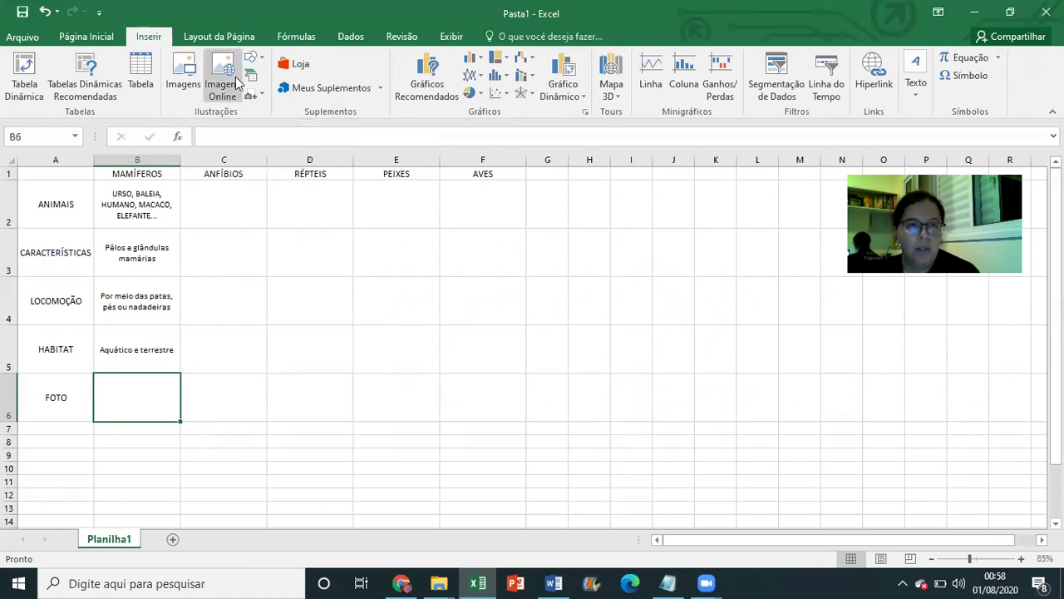
pyautogui.click(223, 88)
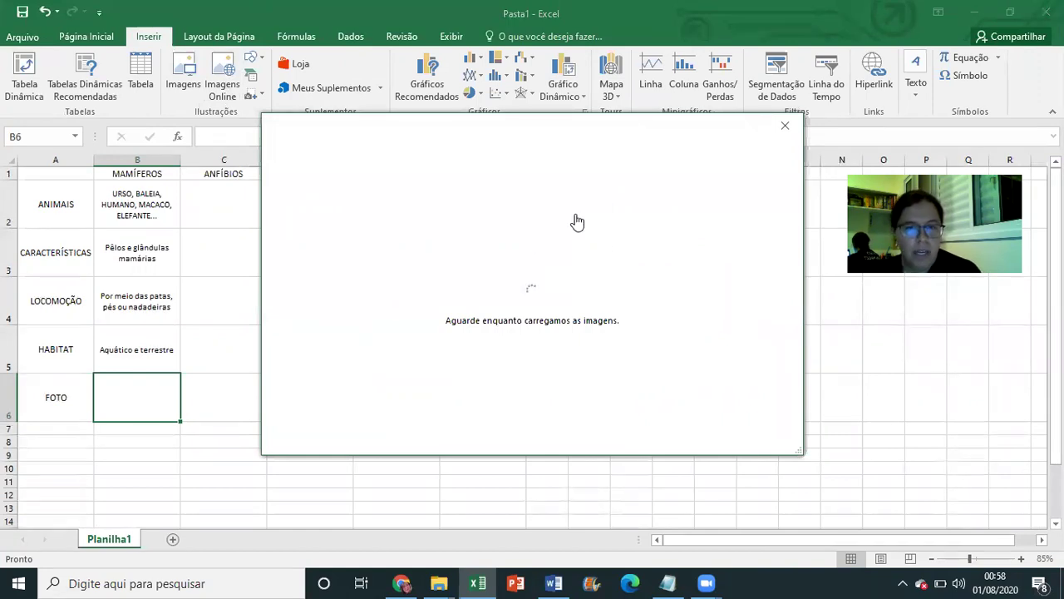
pyautogui.click(568, 581)
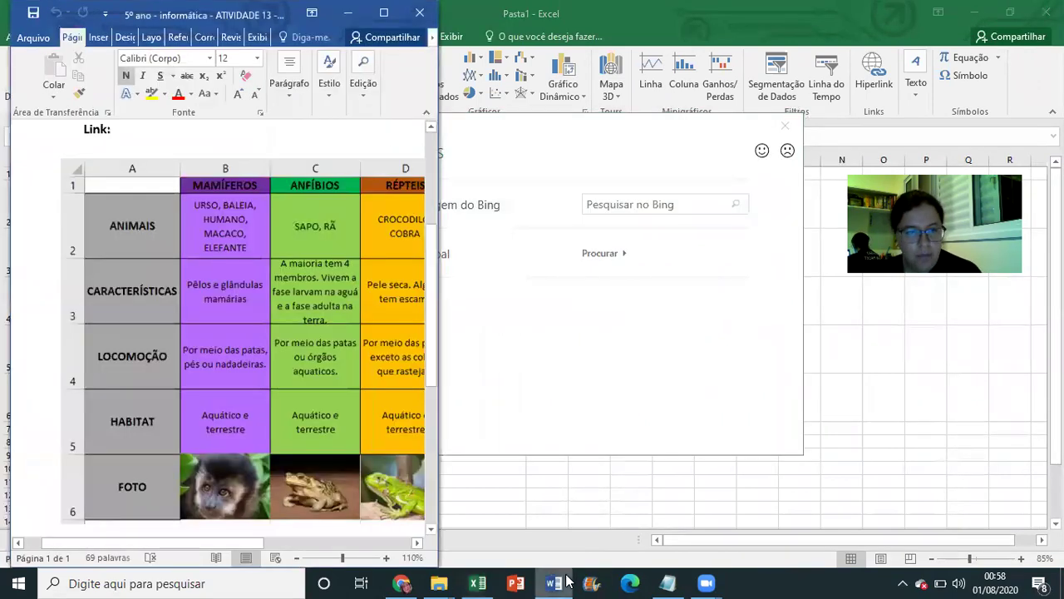
pyautogui.click(567, 581)
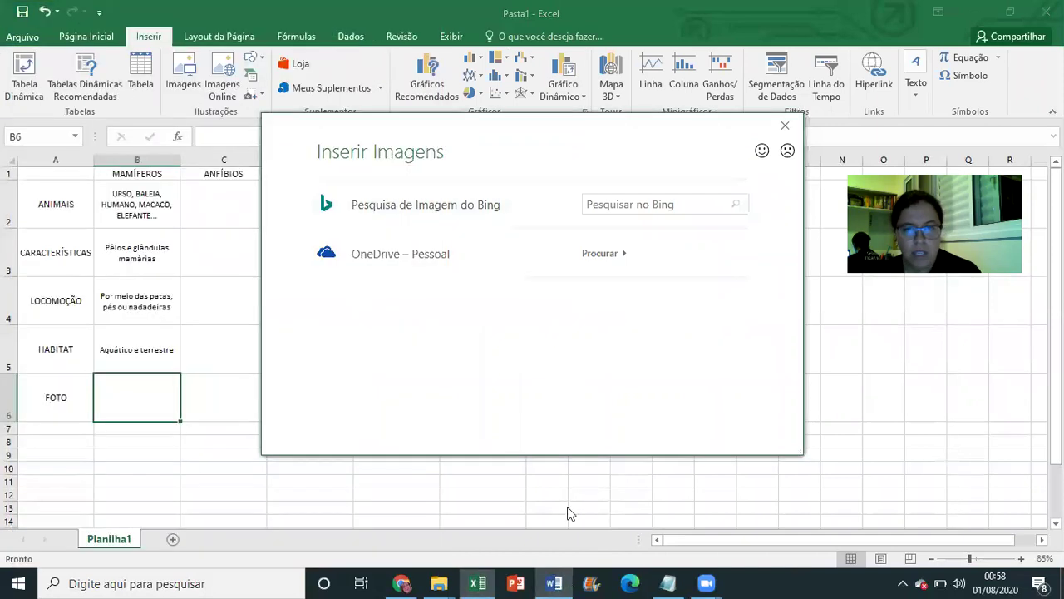
pyautogui.click(614, 202)
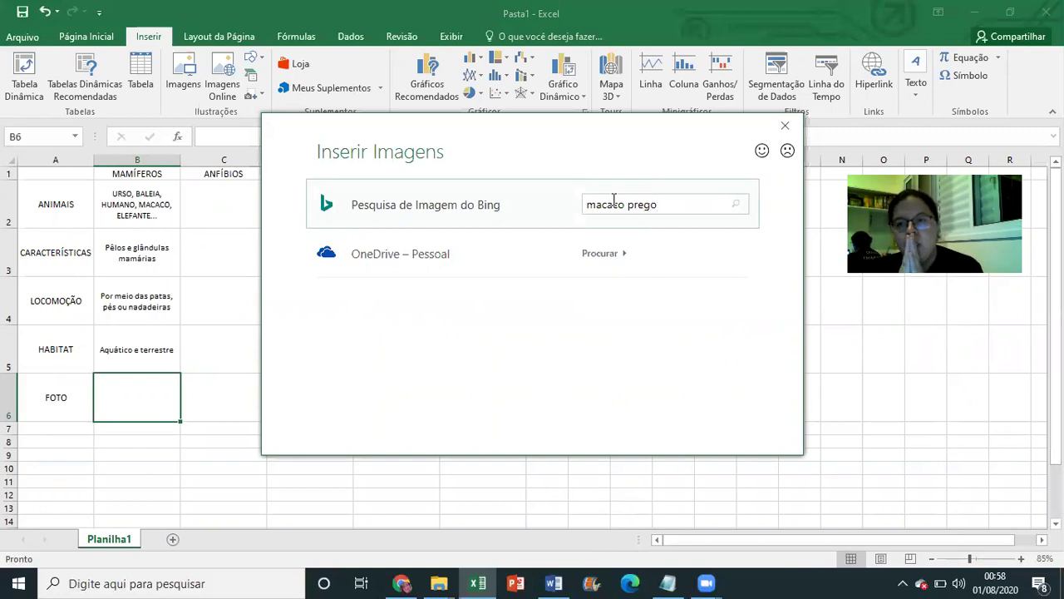
pyautogui.press('Return')
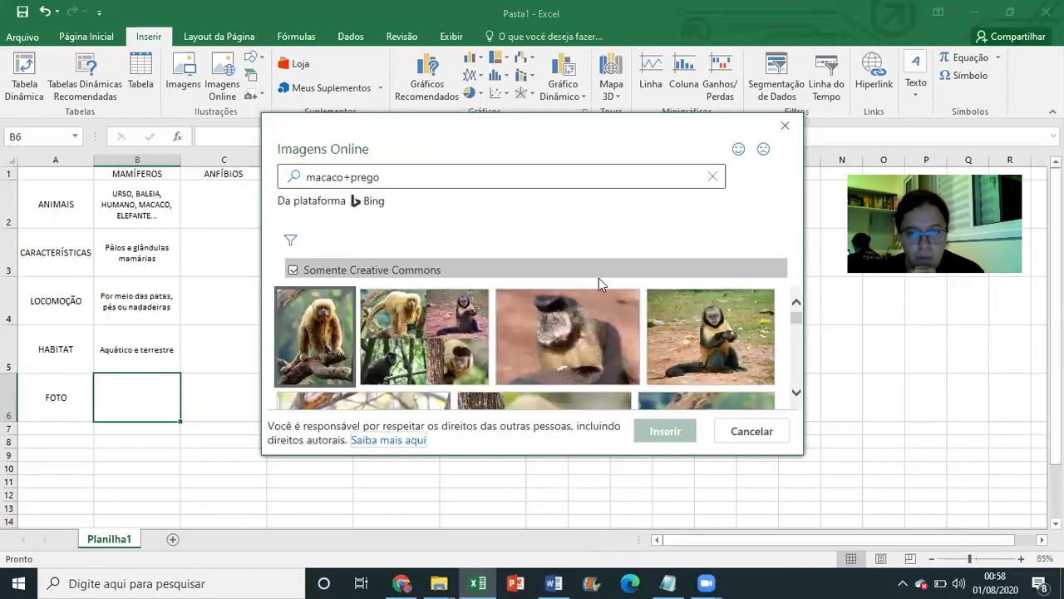
# Insert the search result picture of a black capuchin monkey in front of a wire fence
pyautogui.scroll(-5, 548, 324)
pyautogui.scroll(-5, 559, 328)
pyautogui.scroll(-6, 532, 335)
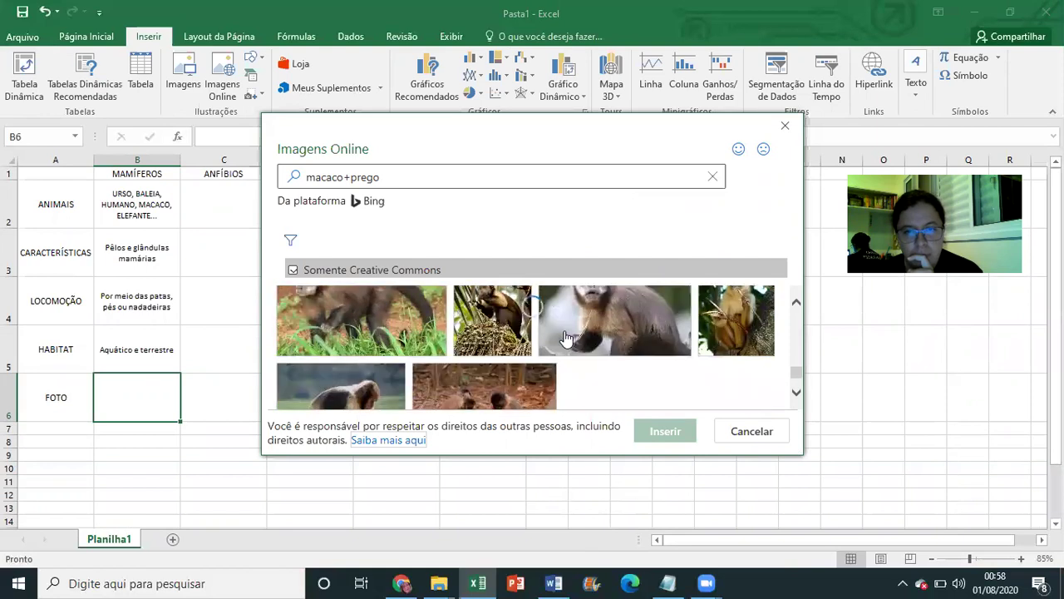
pyautogui.scroll(-5, 515, 341)
pyautogui.scroll(1, 472, 347)
pyautogui.scroll(-2, 546, 349)
pyautogui.scroll(2, 540, 357)
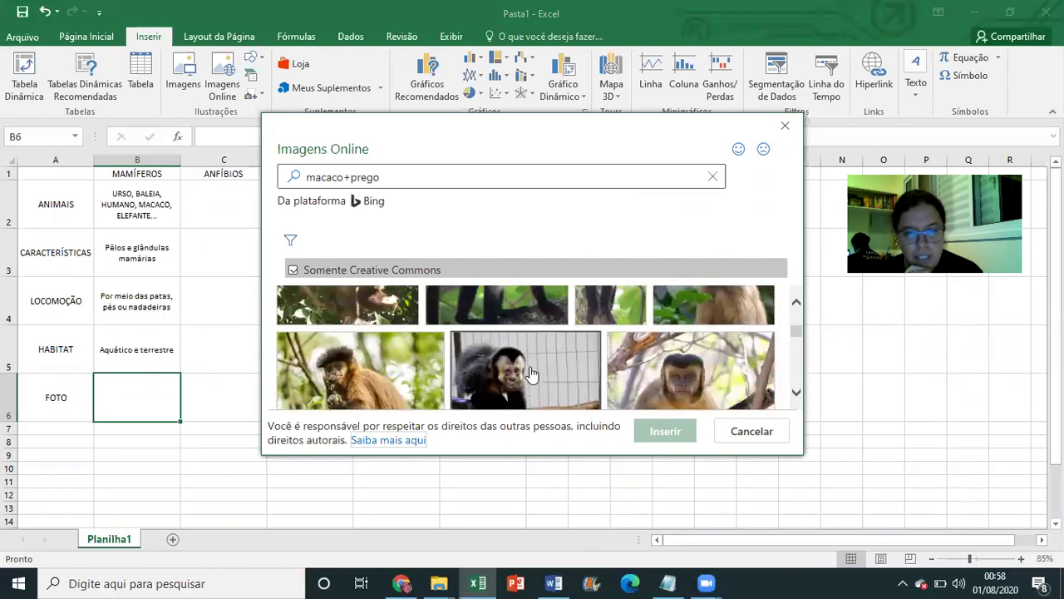
pyautogui.click(530, 374)
pyautogui.click(660, 434)
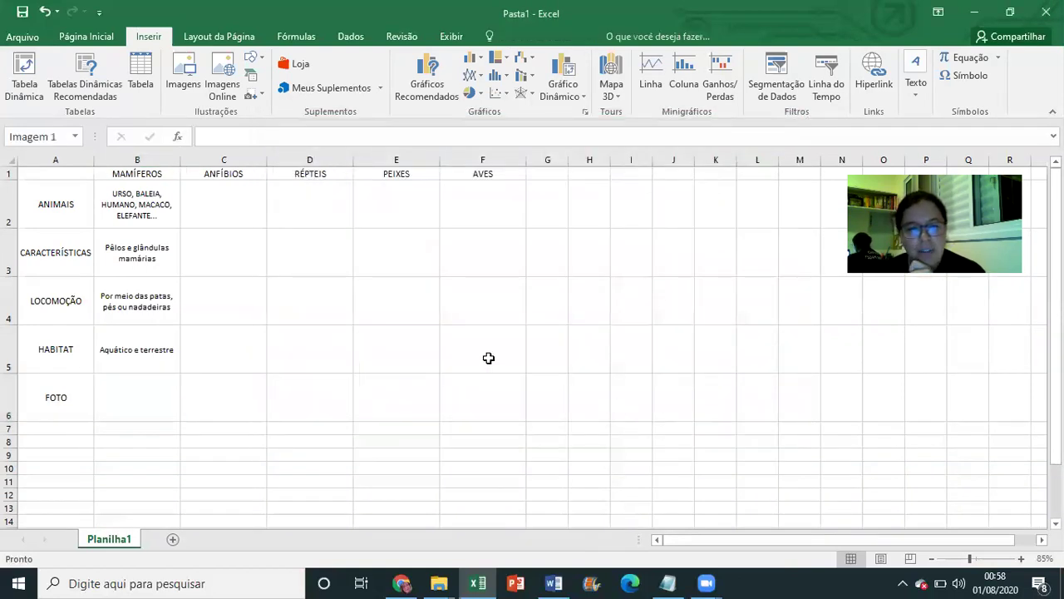
# Shrink the monkey photo to about the width of column B and bring it near the FOTO row
pyautogui.scroll(-4, 499, 349)
pyautogui.scroll(2, 416, 309)
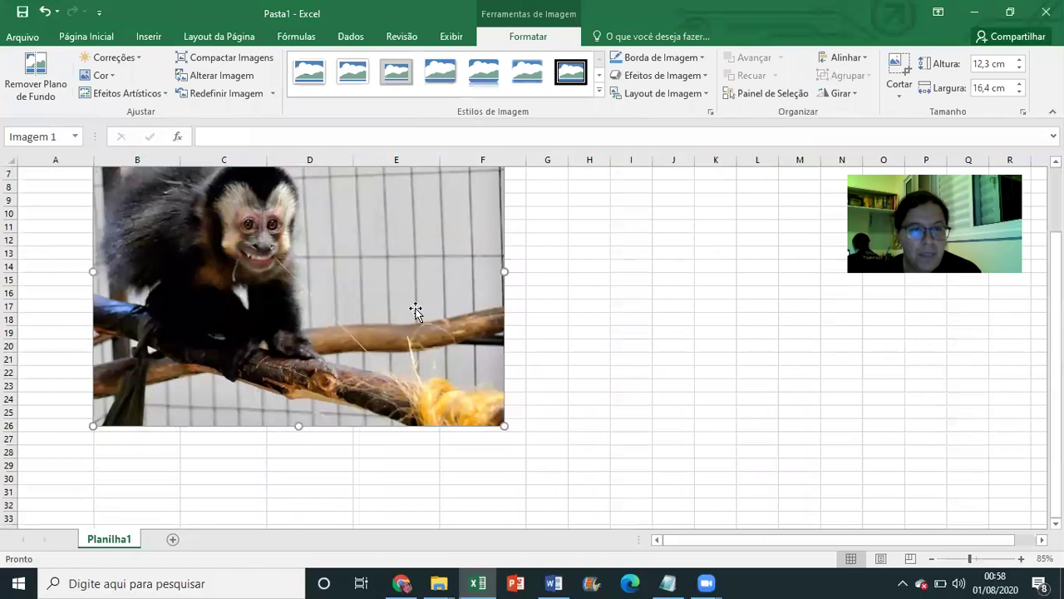
pyautogui.scroll(1, 507, 316)
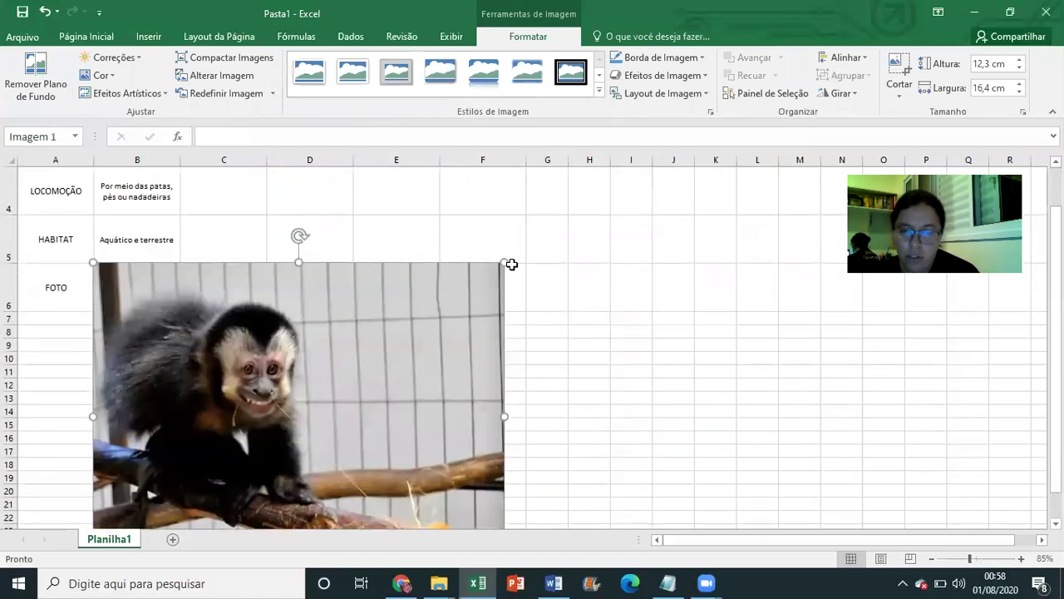
pyautogui.moveTo(504, 264); pyautogui.dragTo(261, 444)
pyautogui.moveTo(211, 485); pyautogui.dragTo(247, 287)
pyautogui.moveTo(288, 374); pyautogui.dragTo(214, 316)
pyautogui.click(254, 382)
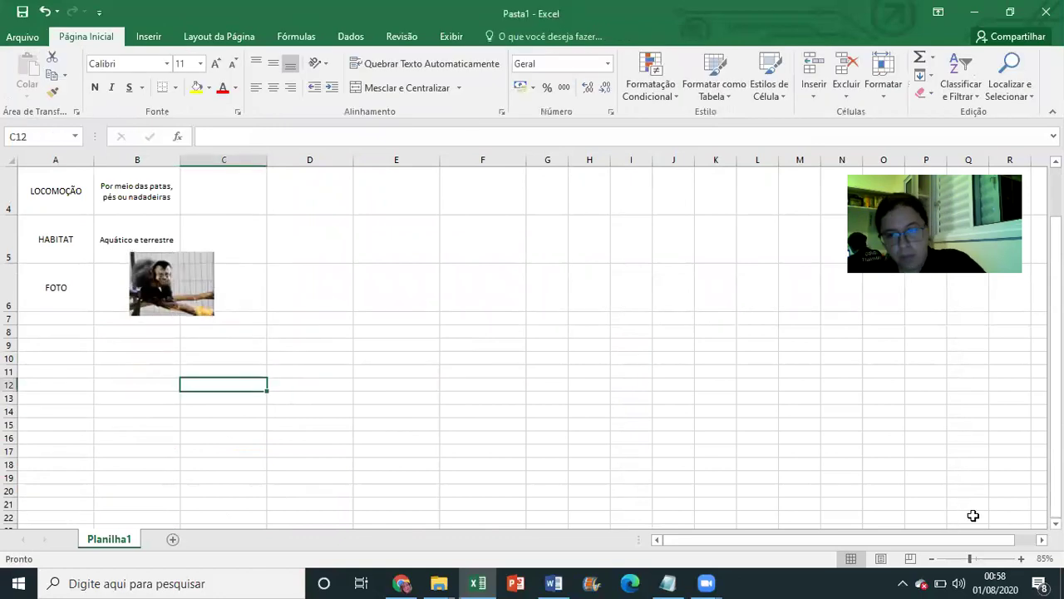
# Move the monkey photo so its upper edge lines up with the MAMÍFEROS FOTO cell B6
pyautogui.click(1022, 559)
pyautogui.click(1022, 560)
pyautogui.click(1022, 560)
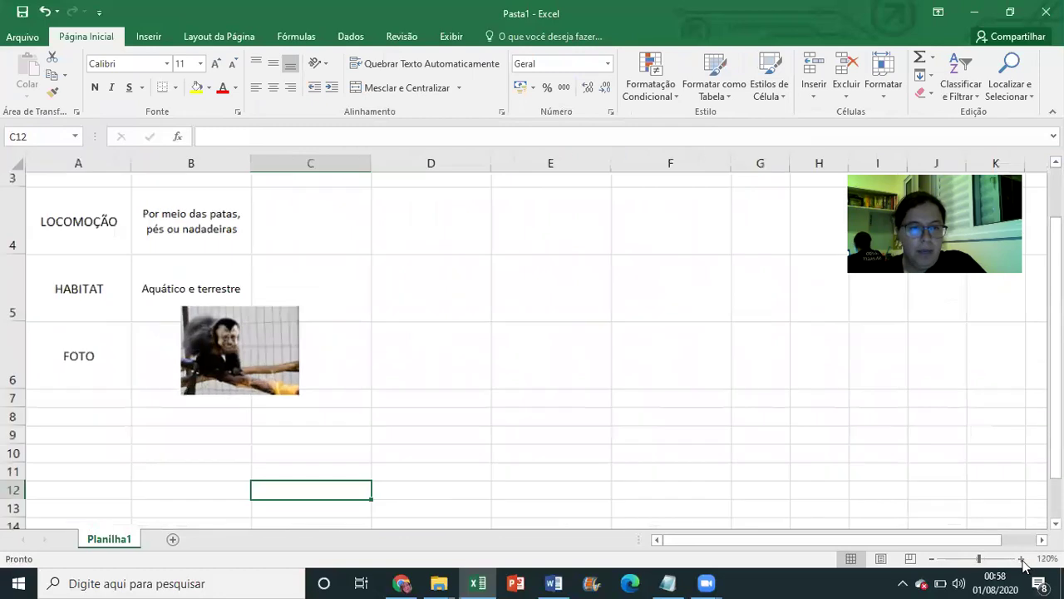
pyautogui.click(1022, 560)
pyautogui.moveTo(255, 337); pyautogui.dragTo(203, 355)
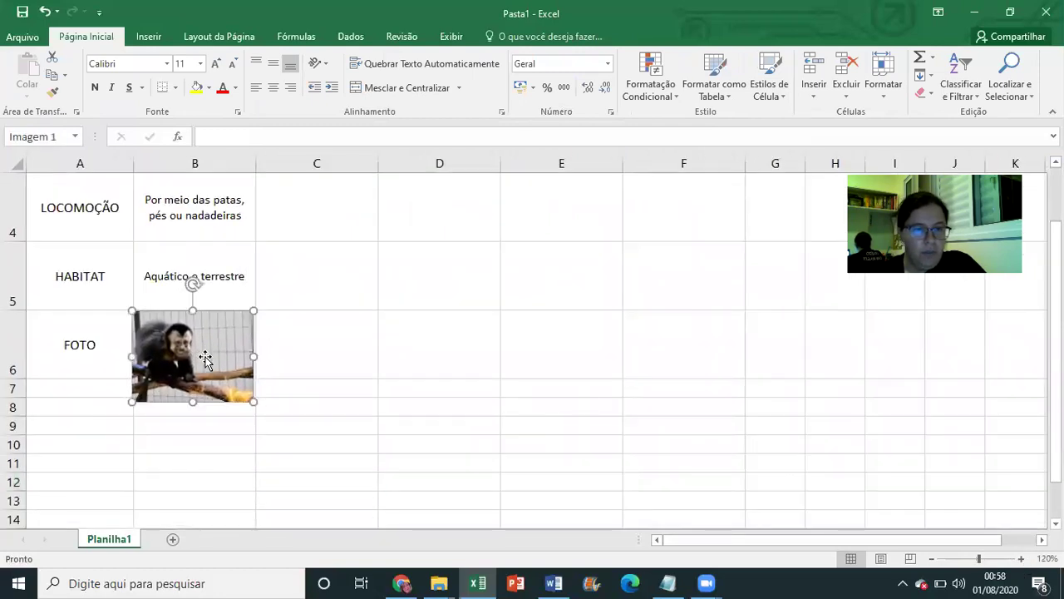
# Reduce the monkey photo's height so that it fits within row 6
pyautogui.keyDown('ctrl'); pyautogui.scroll(5, 186, 357); pyautogui.keyUp('ctrl')
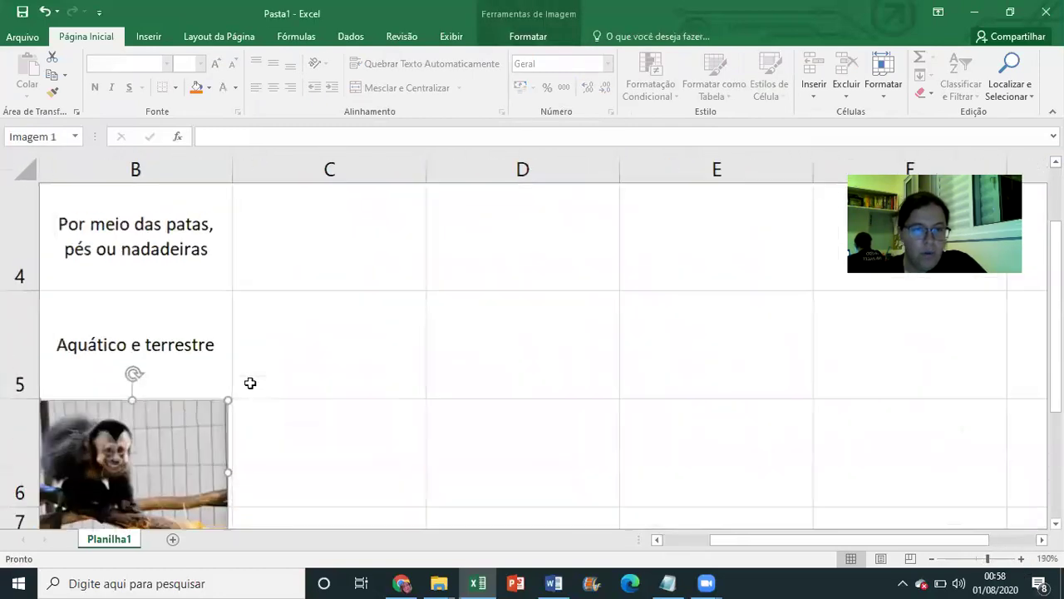
pyautogui.scroll(-3, 333, 399)
pyautogui.moveTo(354, 412); pyautogui.dragTo(125, 436)
pyautogui.keyDown('ctrl'); pyautogui.scroll(-3, 679, 425); pyautogui.keyUp('ctrl')
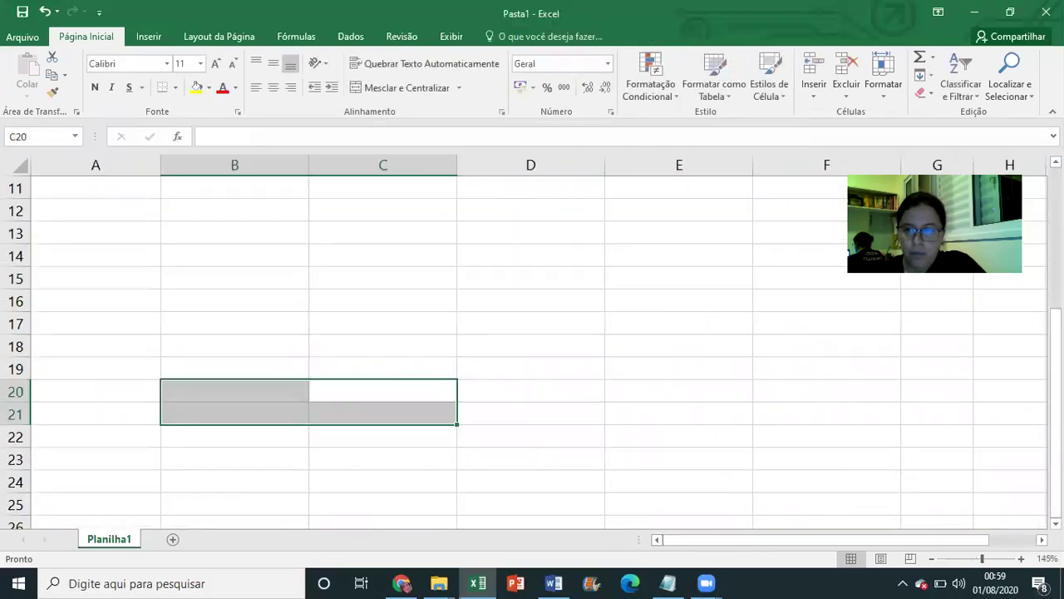
pyautogui.moveTo(1054, 374); pyautogui.dragTo(1054, 233)
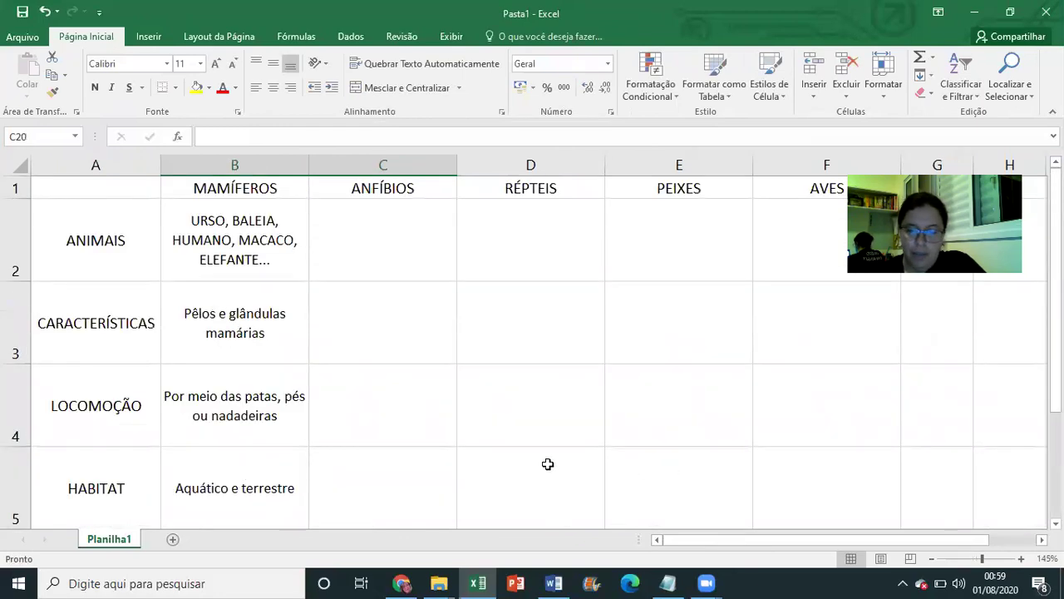
pyautogui.scroll(-1, 330, 437)
pyautogui.click(280, 432)
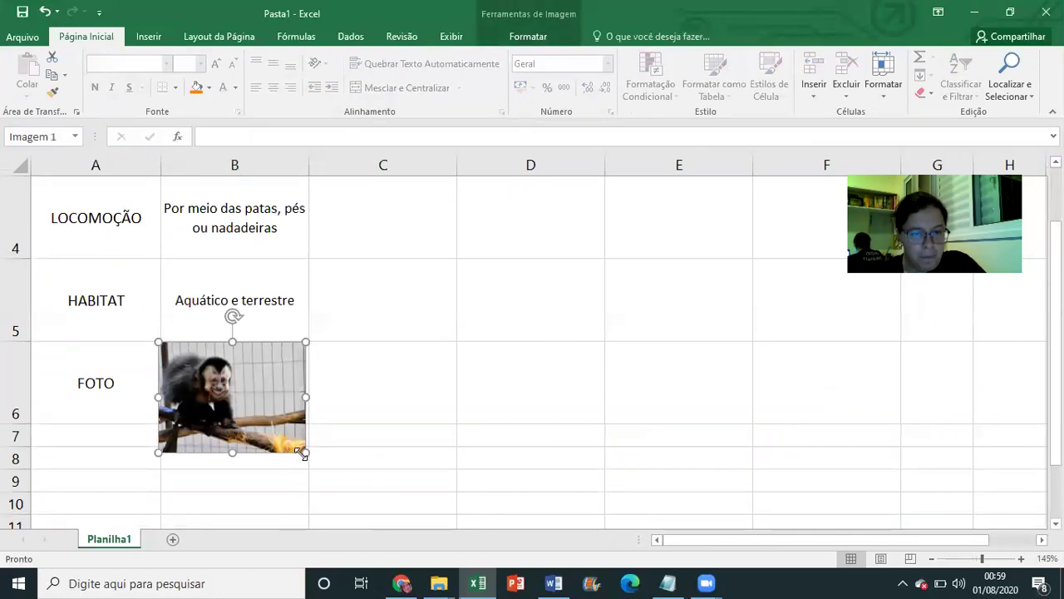
pyautogui.moveTo(233, 451); pyautogui.dragTo(233, 423)
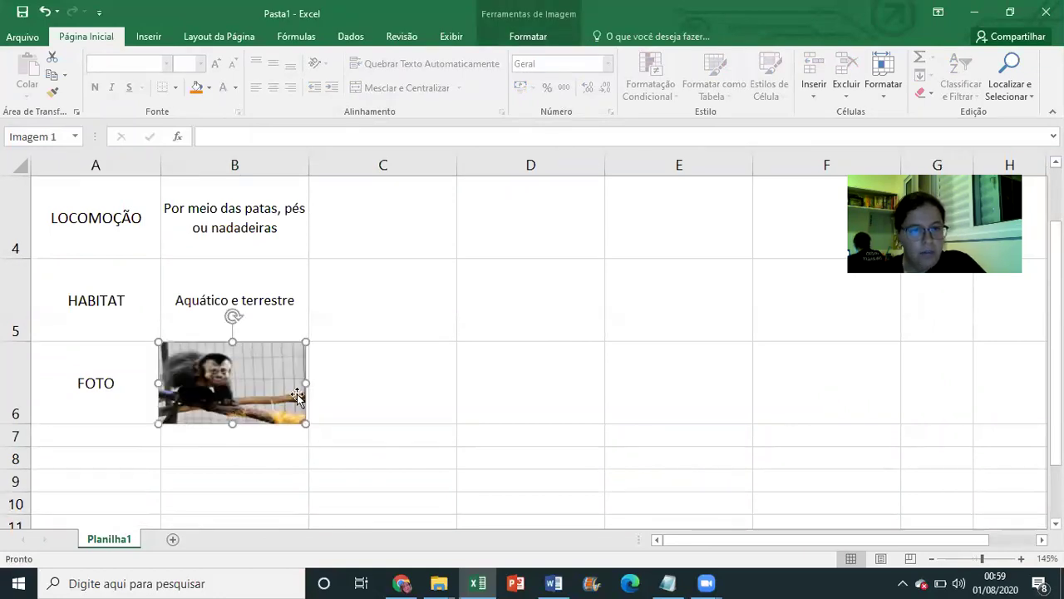
# Try narrowing both the monkey photo and column B so their widths match
pyautogui.moveTo(303, 379); pyautogui.dragTo(276, 380)
pyautogui.moveTo(309, 165); pyautogui.dragTo(293, 167)
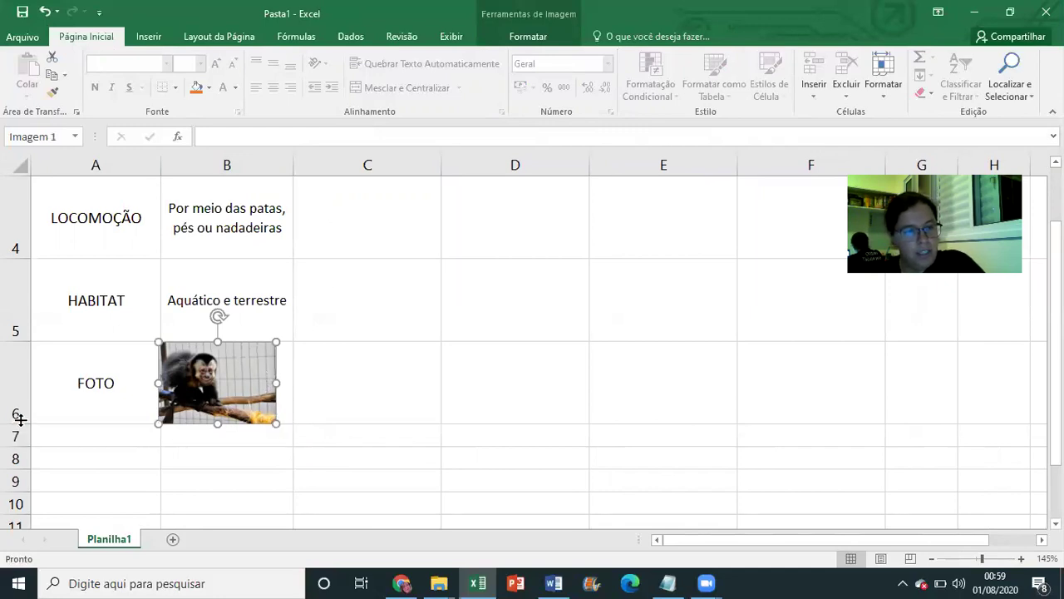
pyautogui.scroll(-1, 20, 416)
pyautogui.scroll(2, 116, 395)
pyautogui.scroll(-3, 117, 395)
pyautogui.scroll(2, 116, 395)
pyautogui.click(114, 394)
# Make row 6 slightly taller and enlarge the monkey photo to fill cell B6
pyautogui.moveTo(17, 422); pyautogui.dragTo(121, 441)
pyautogui.moveTo(232, 384)
pyautogui.mouseDown()
pyautogui.moveTo(249, 387)
pyautogui.moveTo(236, 389)
pyautogui.mouseUp()
pyautogui.moveTo(282, 424); pyautogui.dragTo(301, 445)
pyautogui.click(382, 407)
pyautogui.scroll(1, 375, 365)
pyautogui.scroll(1, 375, 366)
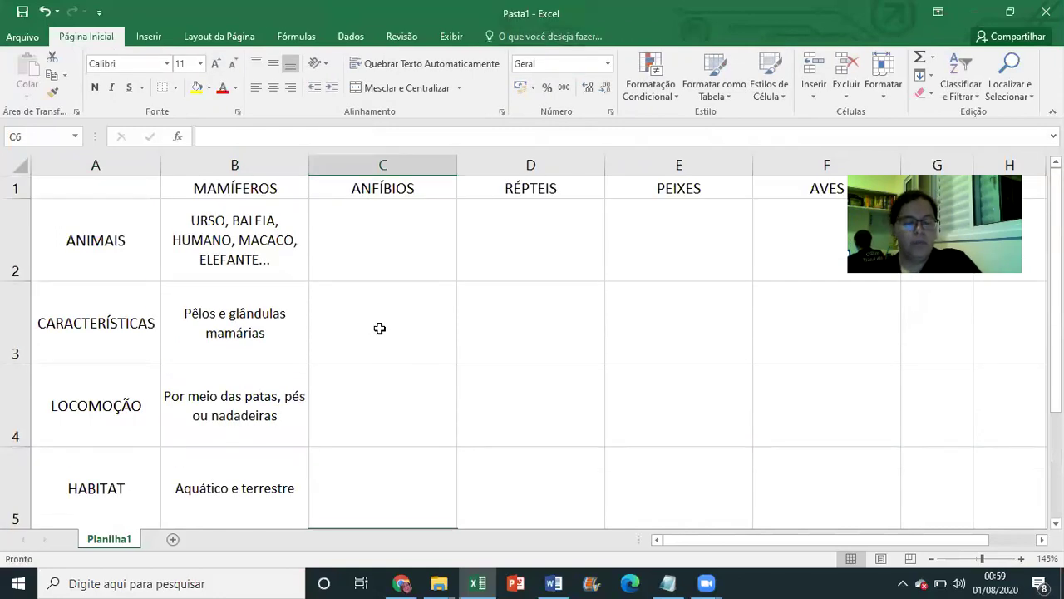
pyautogui.scroll(-3, 379, 327)
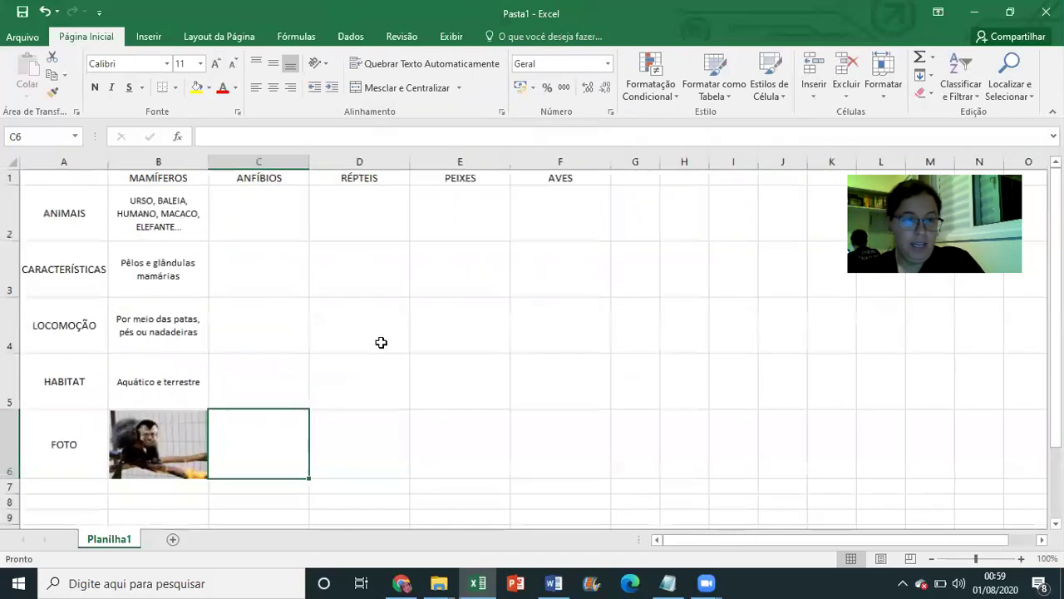
pyautogui.click(696, 317)
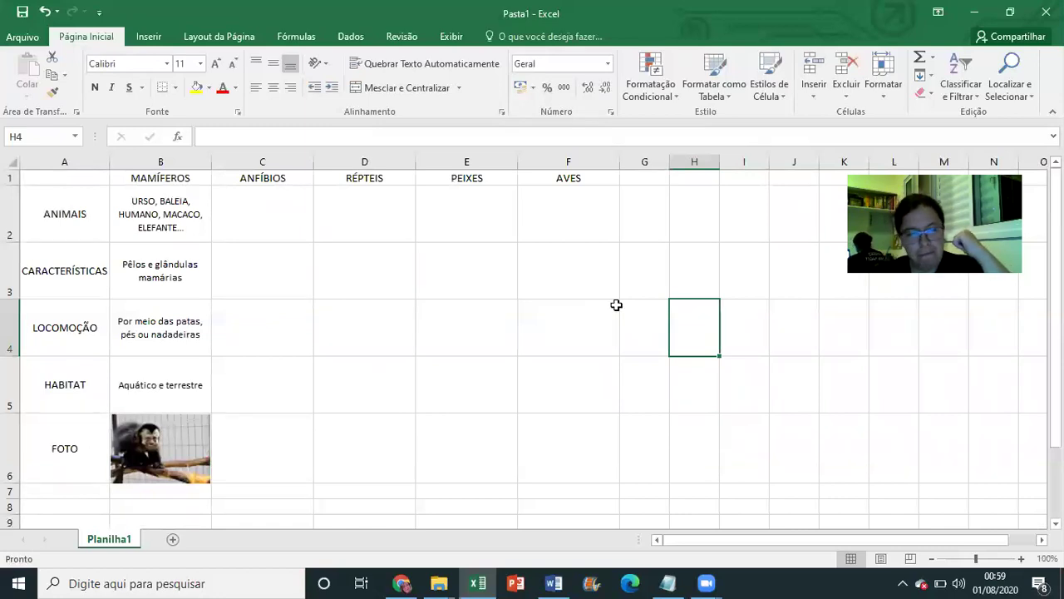
# Check the header and column fill colors of the reference table in the Word activity, returning to Excel
pyautogui.moveTo(171, 178); pyautogui.dragTo(578, 180)
pyautogui.moveTo(160, 178); pyautogui.dragTo(161, 404)
pyautogui.click(554, 581)
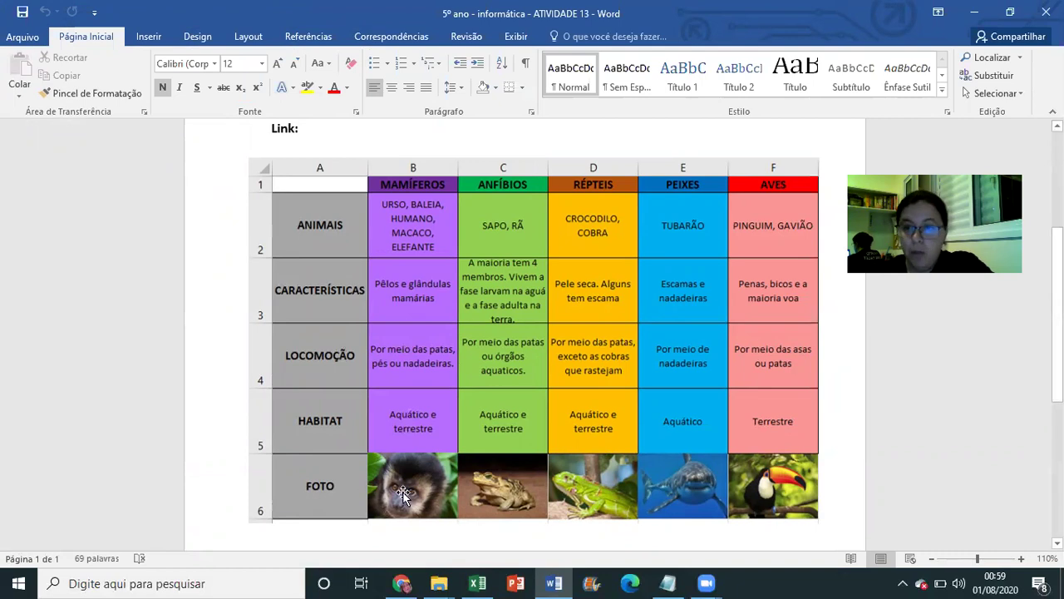
pyautogui.click(477, 583)
pyautogui.click(285, 332)
# Fill the MAMÍFEROS header B1 with dark blue and the cells B2:B5 with a lighter shade of blue
pyautogui.click(183, 178)
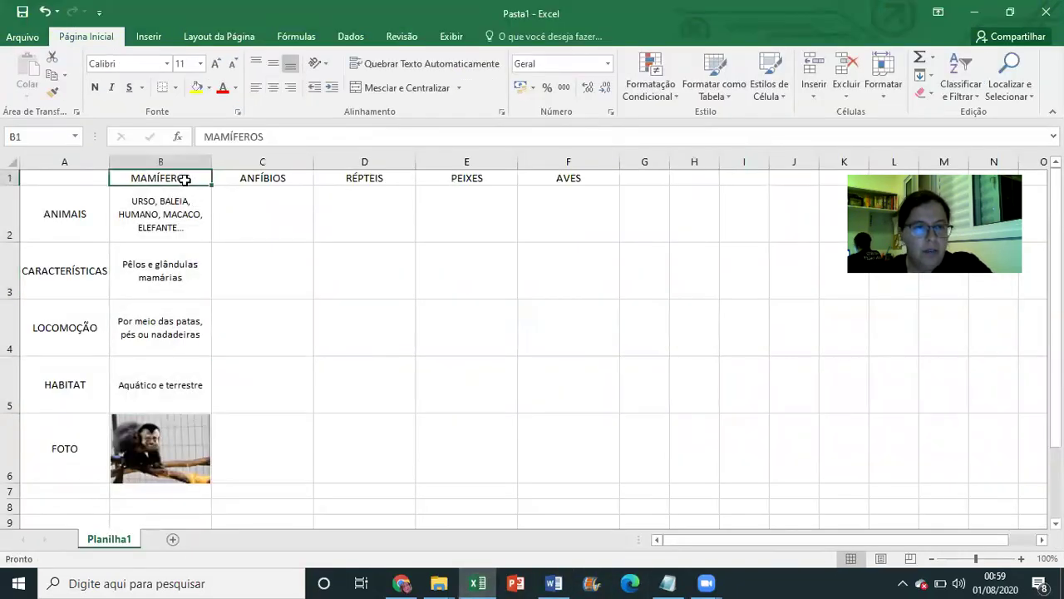
pyautogui.click(210, 89)
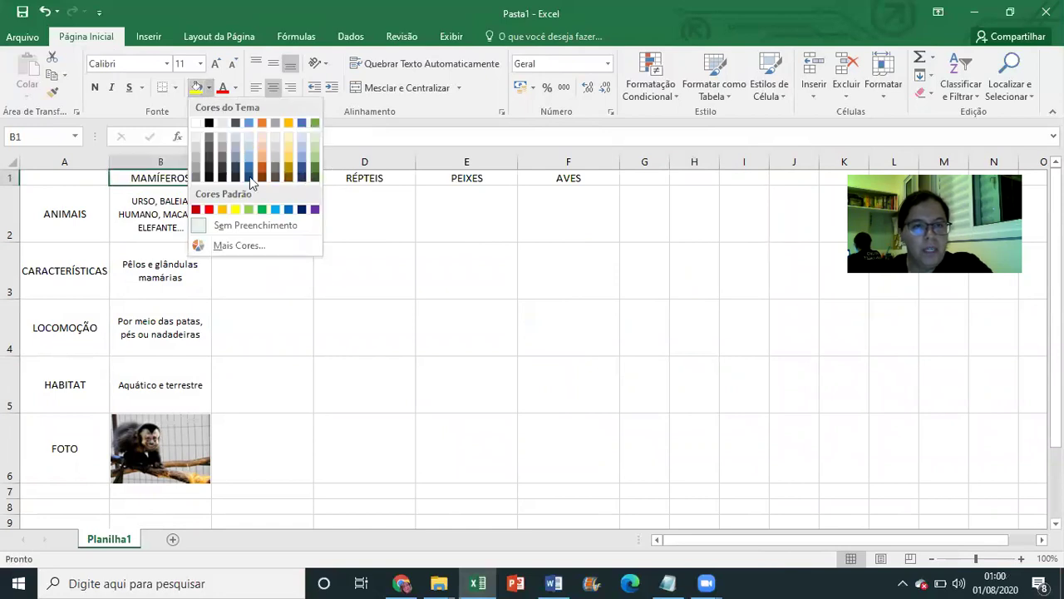
pyautogui.click(246, 177)
pyautogui.moveTo(190, 209); pyautogui.dragTo(179, 382)
pyautogui.click(209, 88)
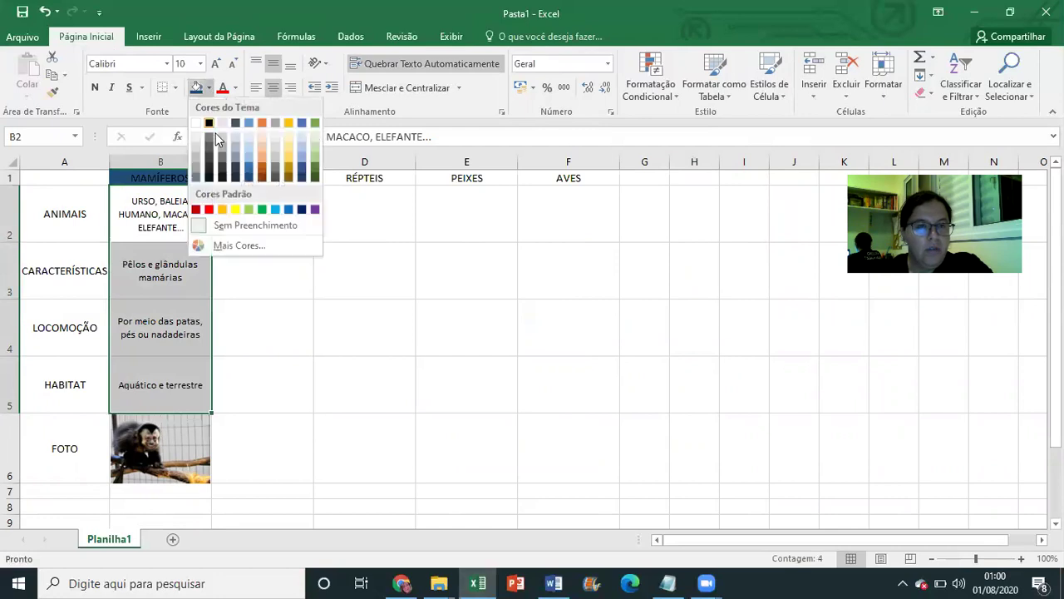
pyautogui.click(249, 167)
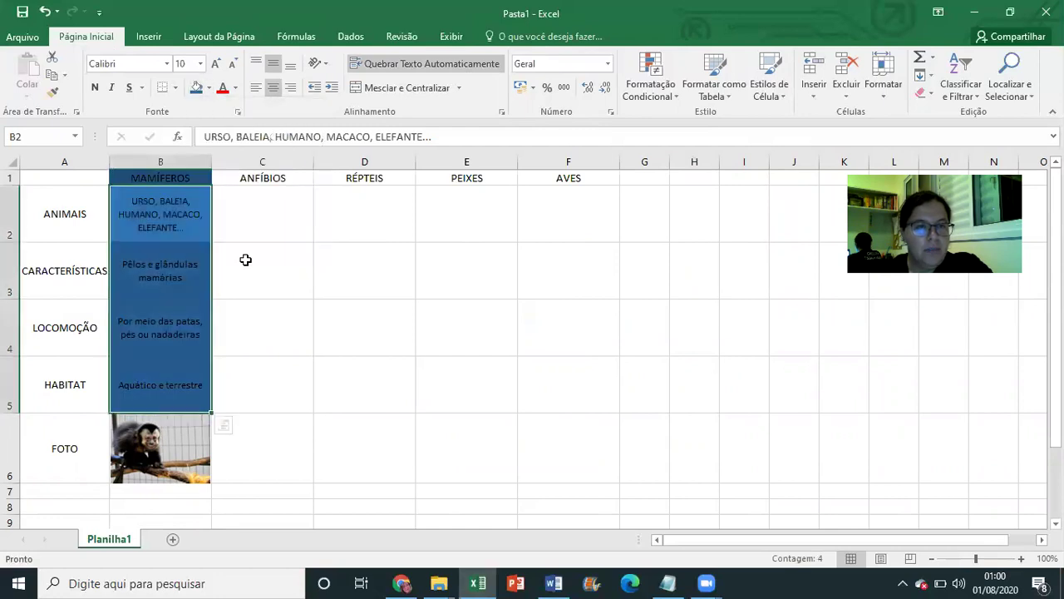
pyautogui.click(250, 264)
# Fill the ANFÍBIOS header C1 and the cells C2:C5 below it with dark green
pyautogui.click(266, 181)
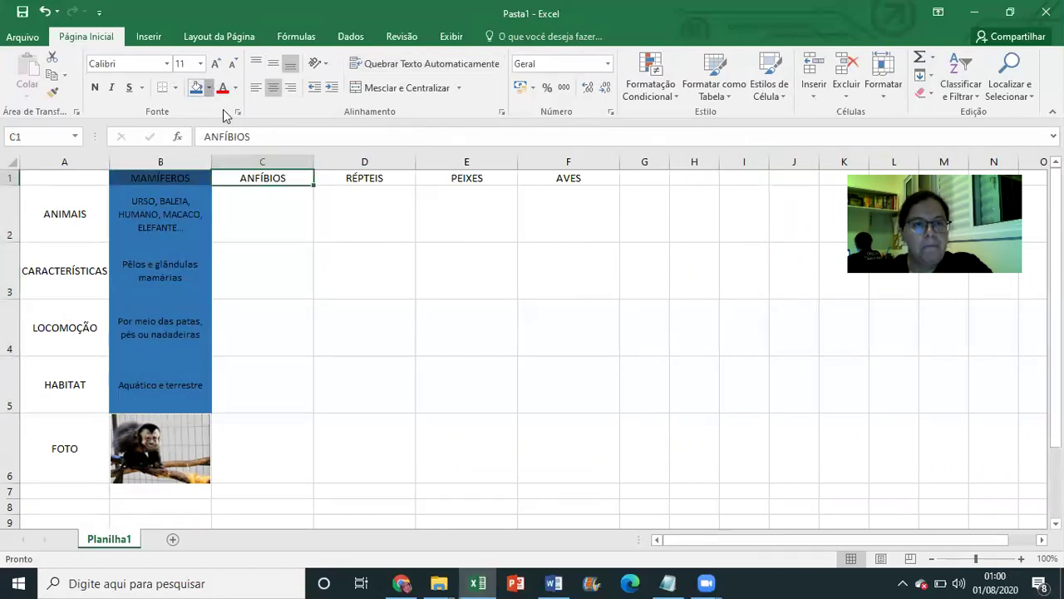
pyautogui.click(210, 88)
pyautogui.click(314, 167)
pyautogui.moveTo(263, 214); pyautogui.dragTo(275, 399)
pyautogui.click(209, 88)
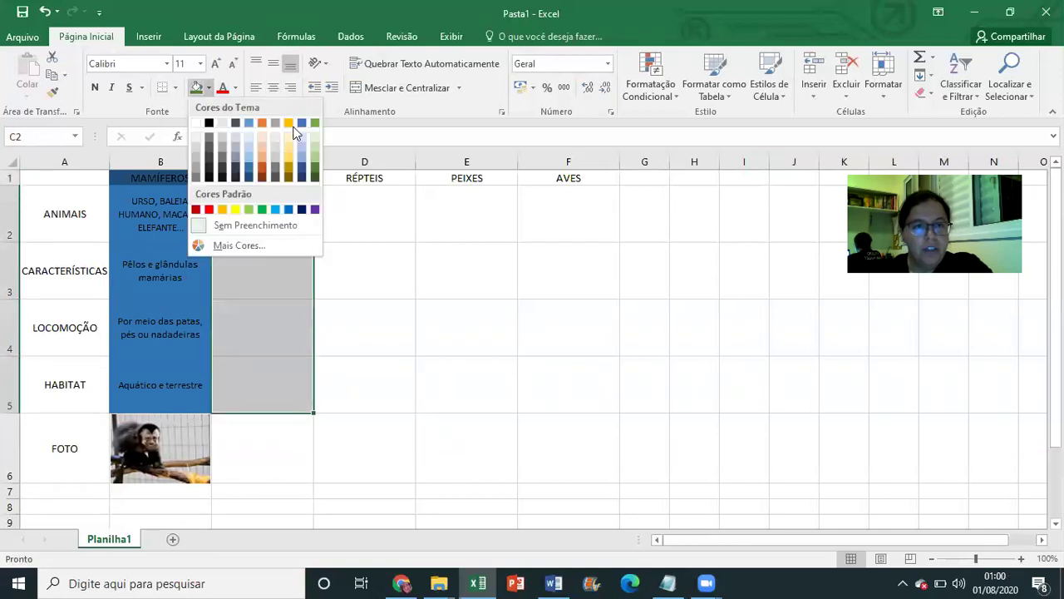
pyautogui.click(315, 172)
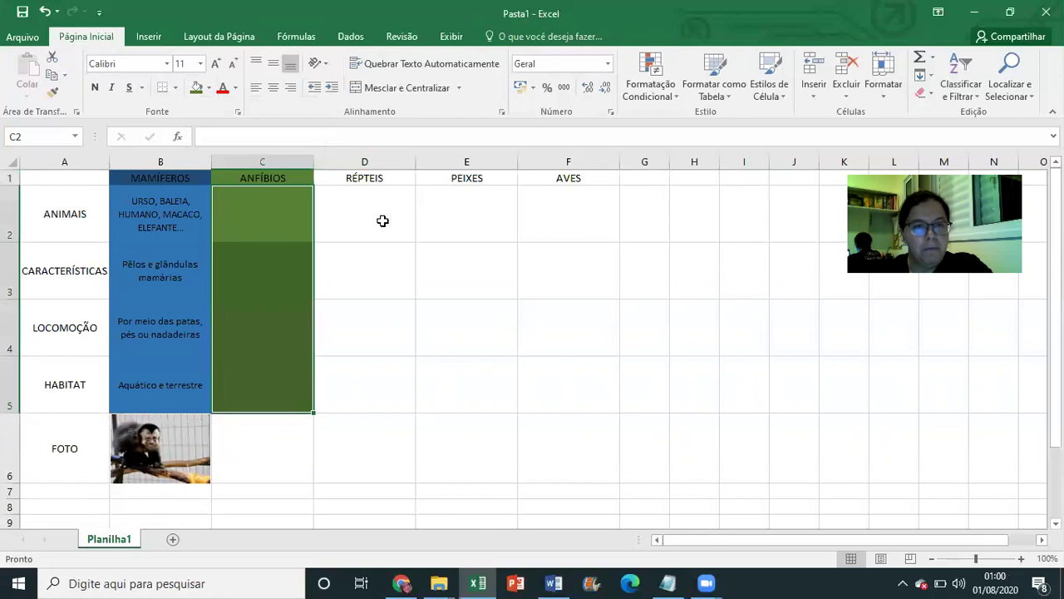
# Change the fill of the ANFÍBIOS cells C2:C5 to the standard bright green
pyautogui.click(318, 213)
pyautogui.moveTo(281, 215); pyautogui.dragTo(278, 366)
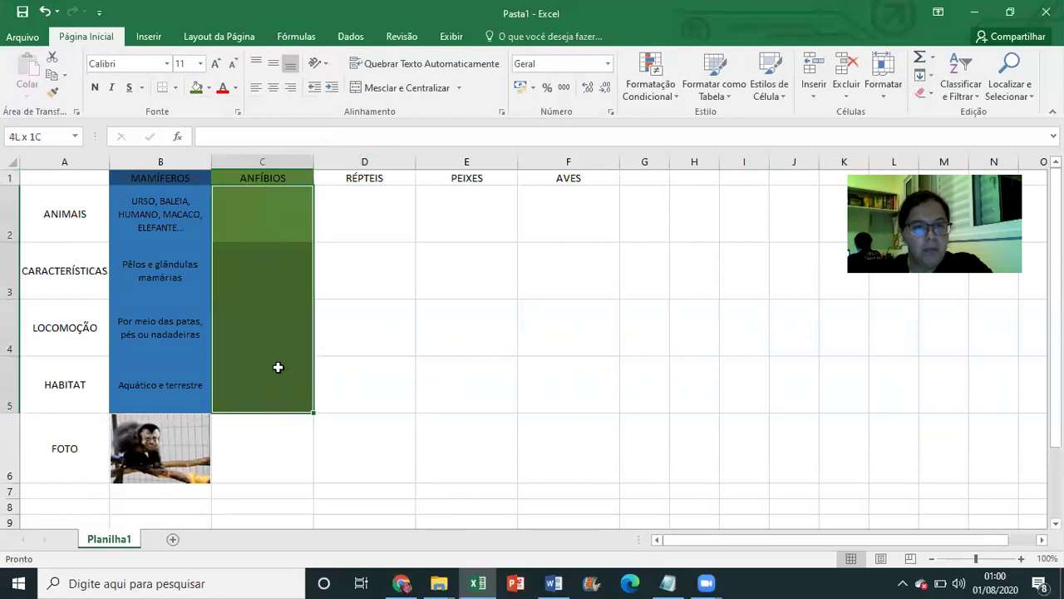
pyautogui.click(209, 88)
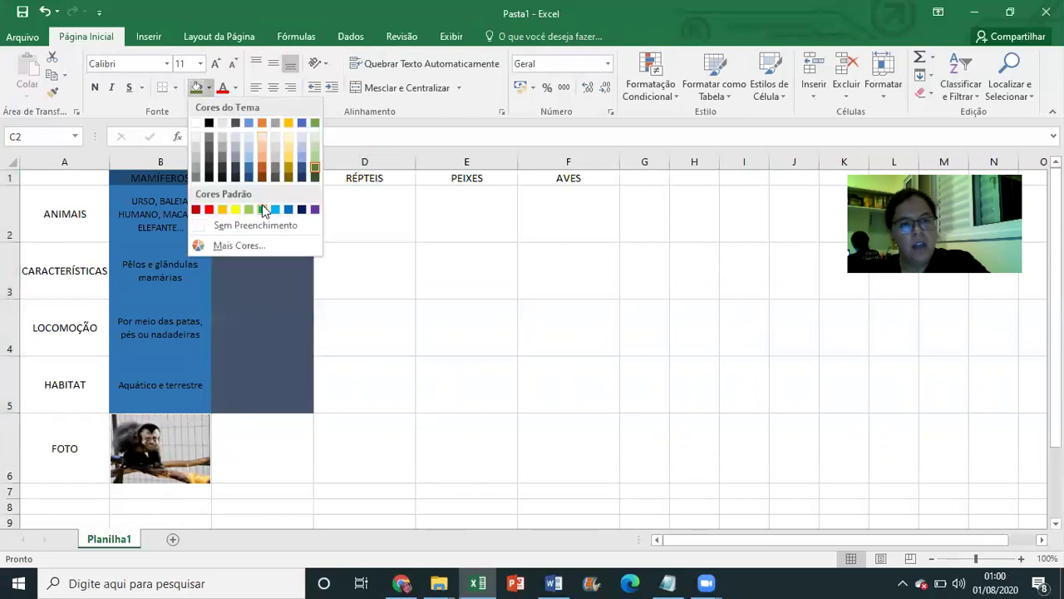
pyautogui.click(263, 208)
pyautogui.click(354, 253)
# Fill the RÉPTEIS header D1 with dark orange and the cells D2:D5 below it with light orange
pyautogui.click(359, 177)
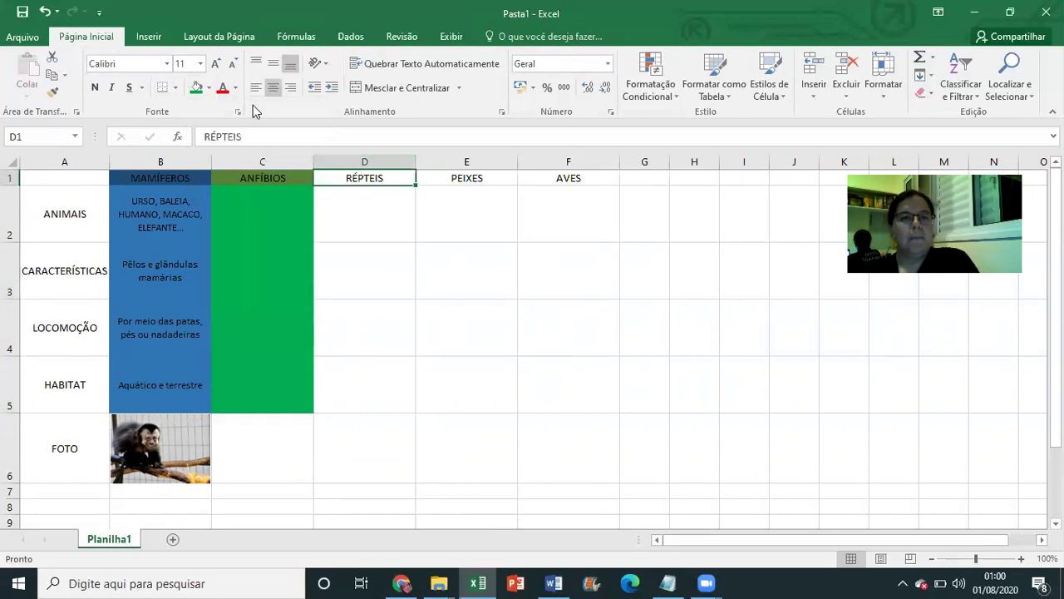
pyautogui.click(208, 88)
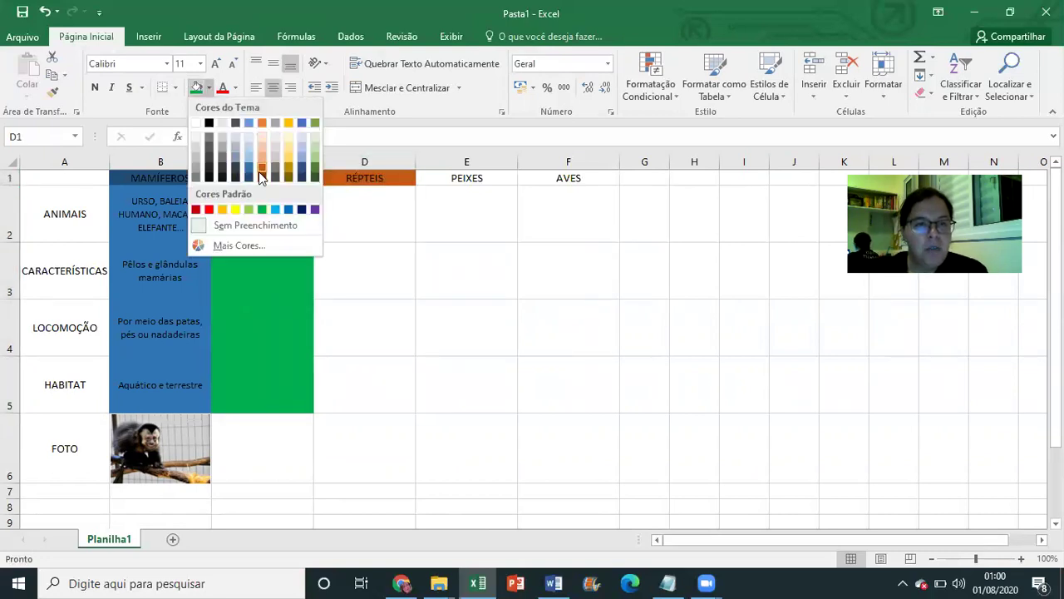
pyautogui.click(259, 171)
pyautogui.moveTo(363, 205); pyautogui.dragTo(369, 380)
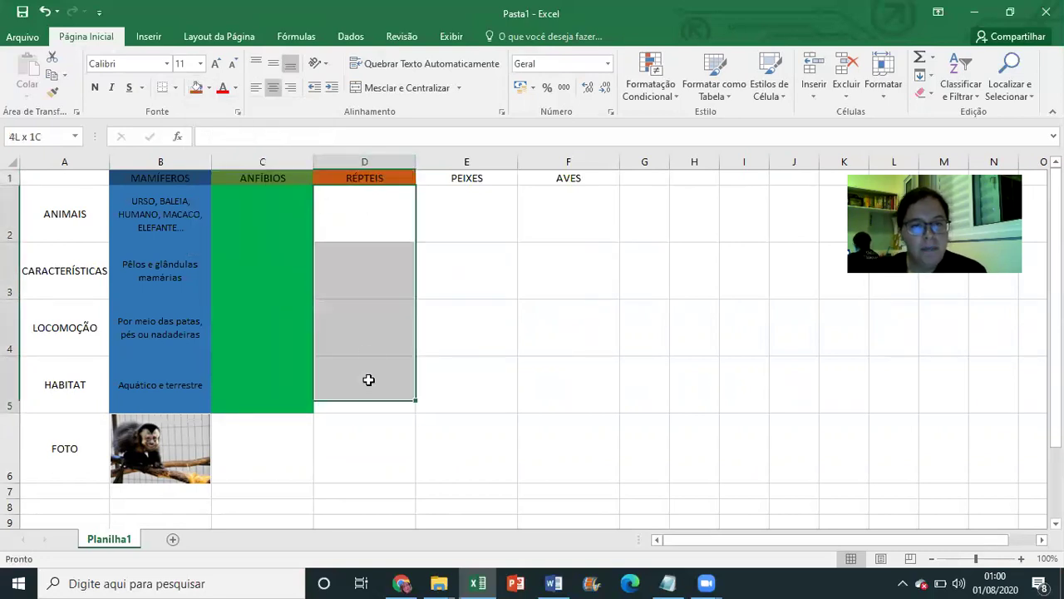
pyautogui.click(208, 89)
pyautogui.click(262, 155)
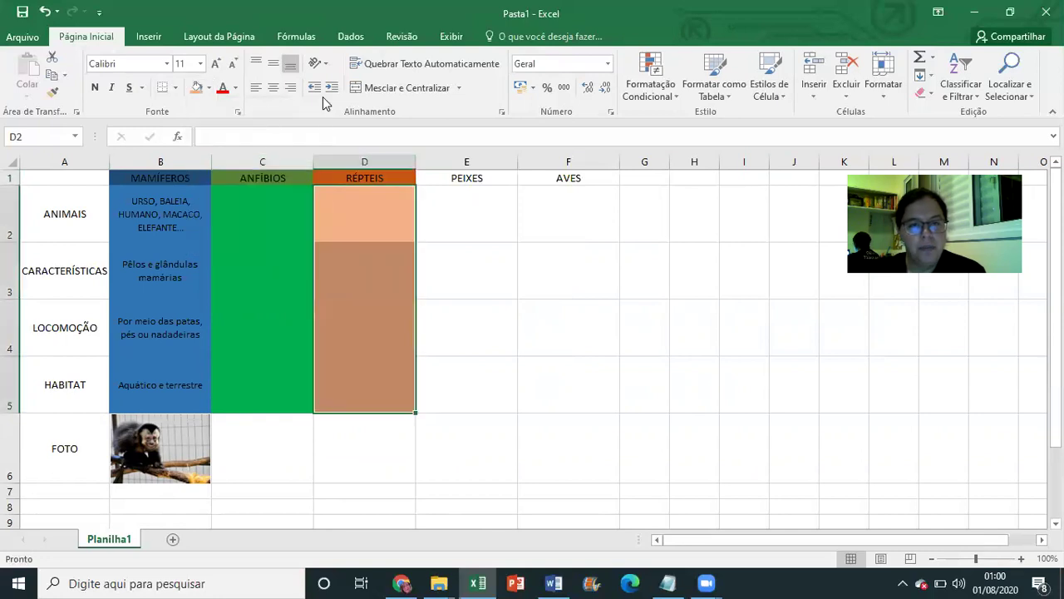
# Fill the PEIXES header E1 with purple and the cells E2:E5 with a magenta pink from the extended color palette
pyautogui.click(424, 180)
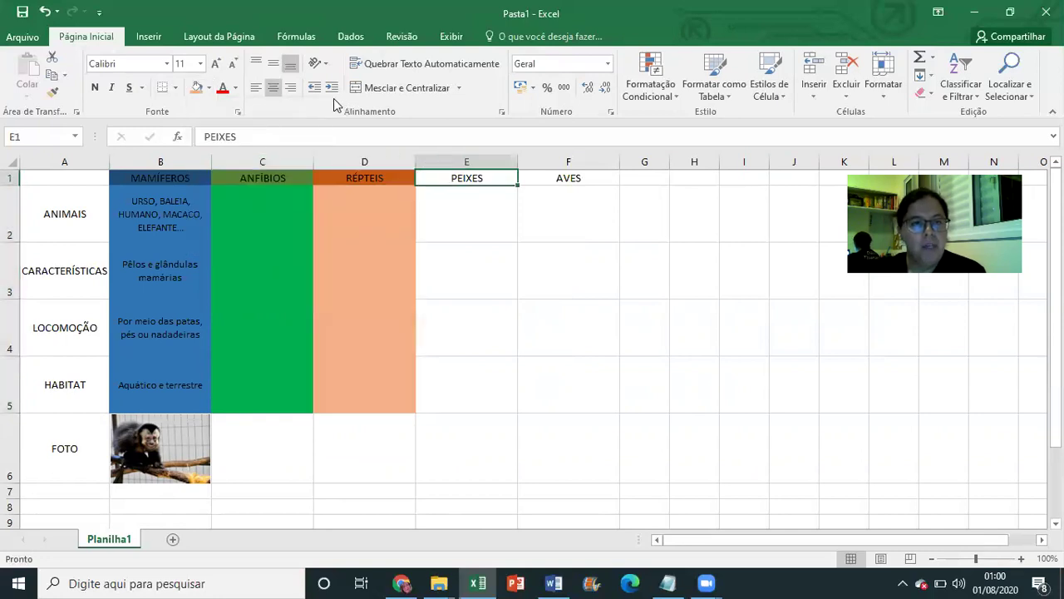
pyautogui.click(209, 88)
pyautogui.click(314, 208)
pyautogui.moveTo(446, 205); pyautogui.dragTo(465, 384)
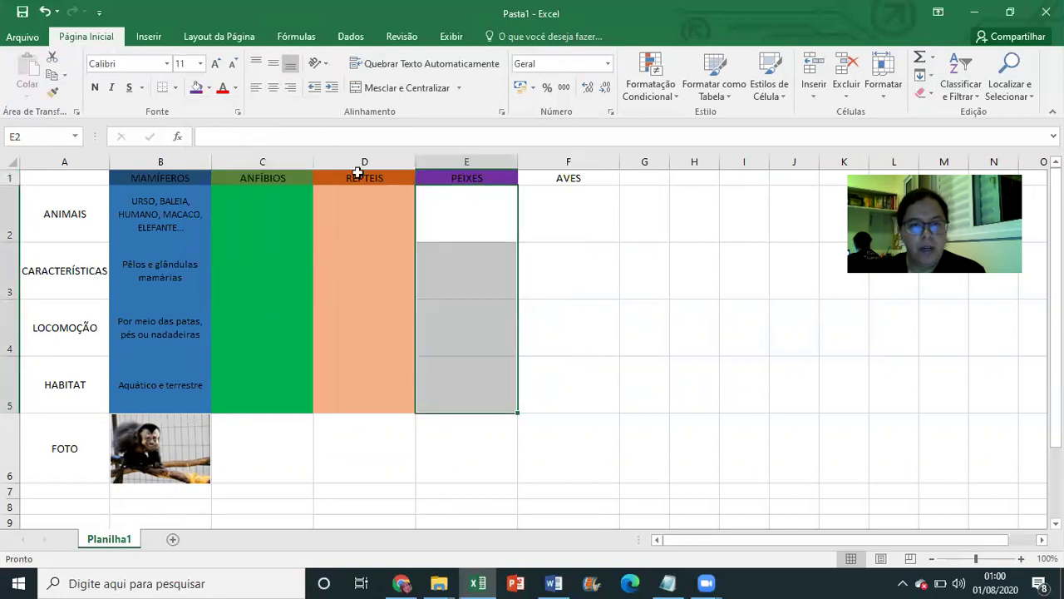
pyautogui.click(209, 88)
pyautogui.click(239, 245)
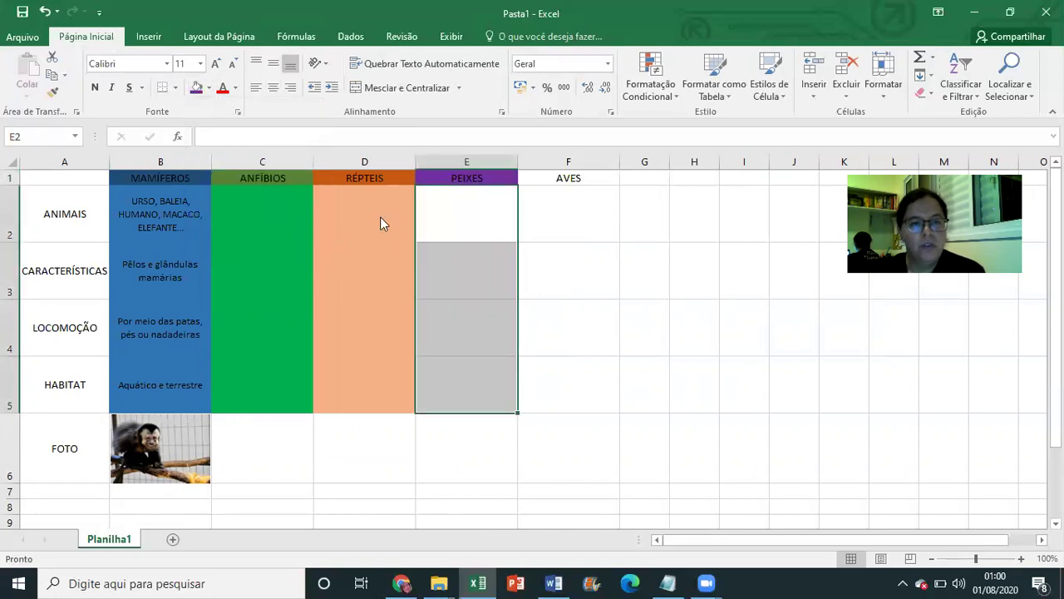
pyautogui.click(691, 146)
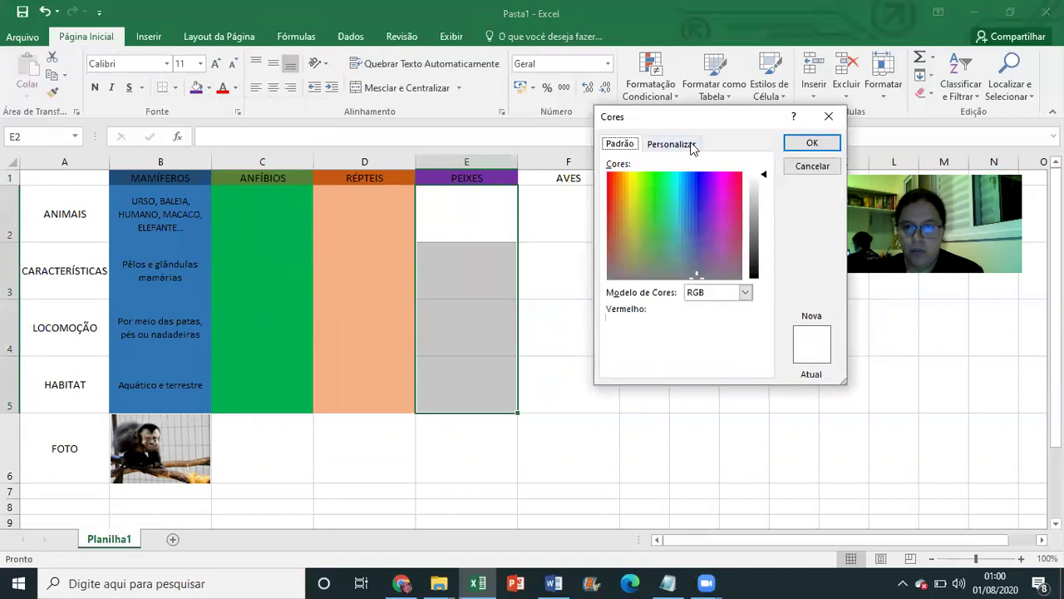
pyautogui.click(620, 143)
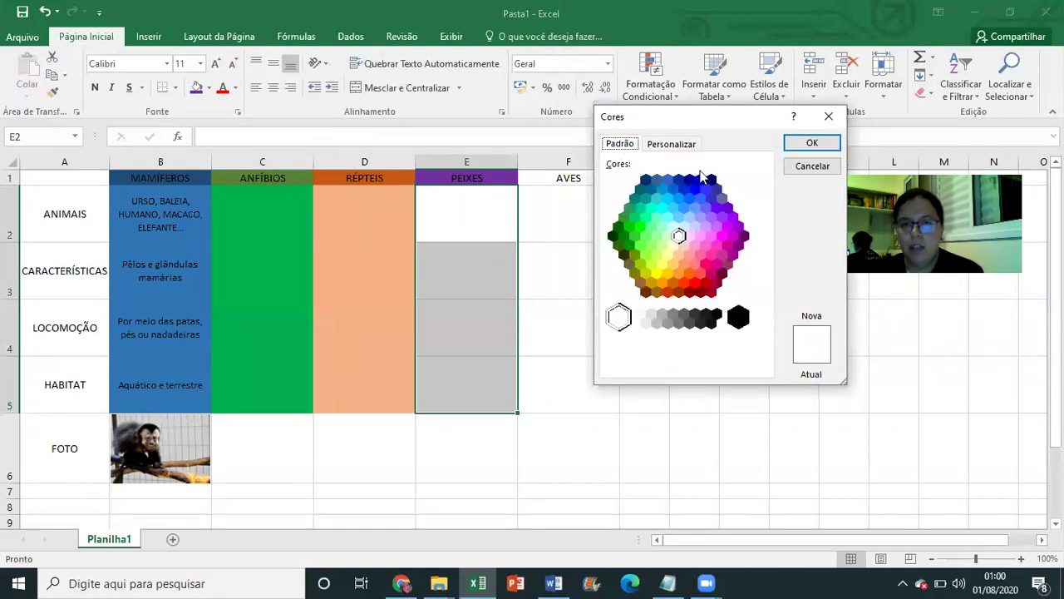
pyautogui.click(721, 257)
pyautogui.click(812, 143)
# Fill the AVES header F1 with dark red and the cells F2:F5 with a custom lightened red
pyautogui.click(587, 188)
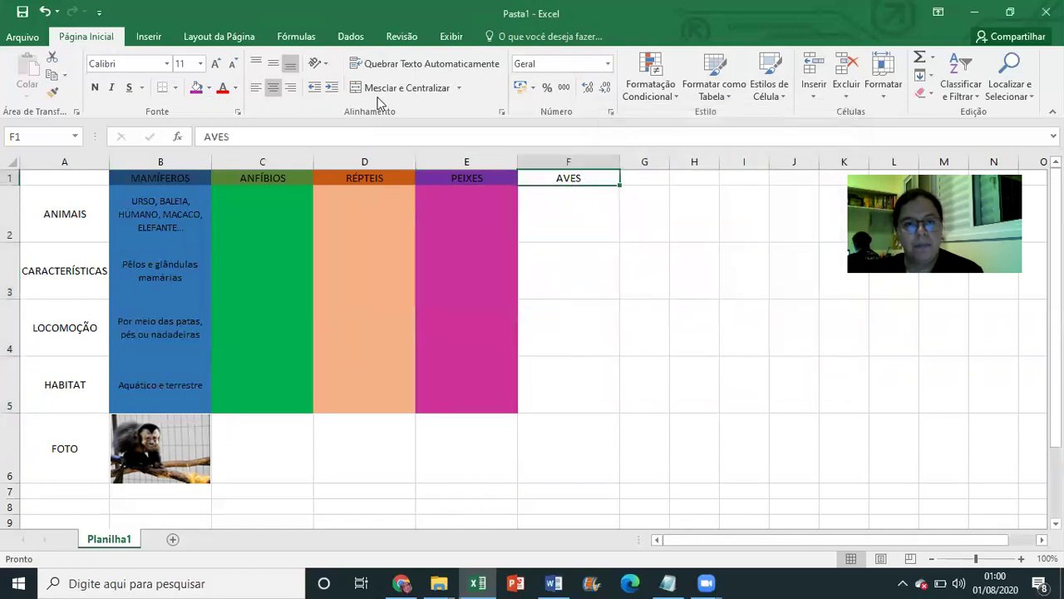
pyautogui.click(208, 88)
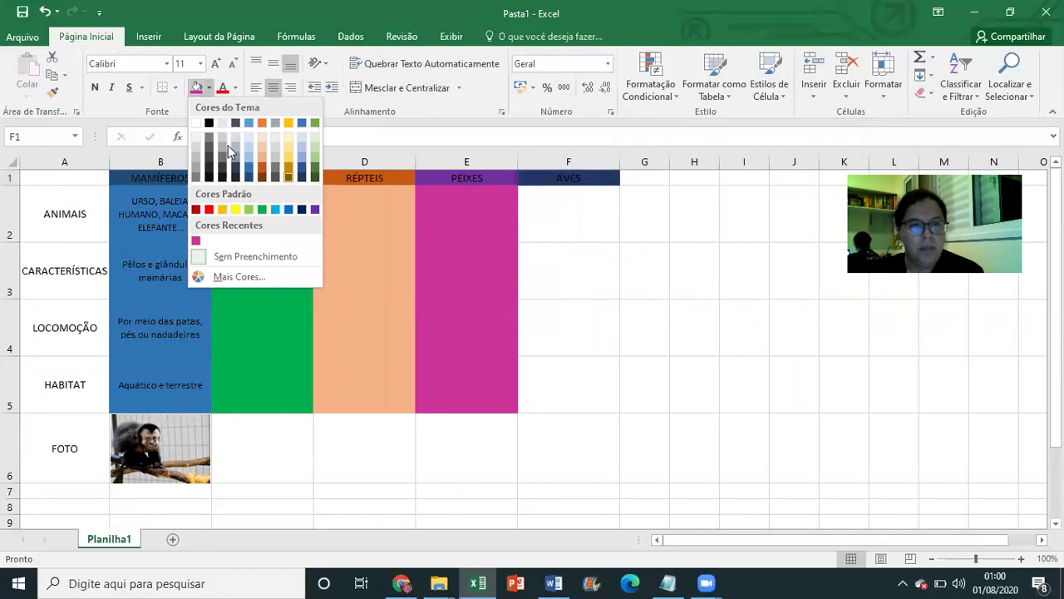
pyautogui.click(208, 209)
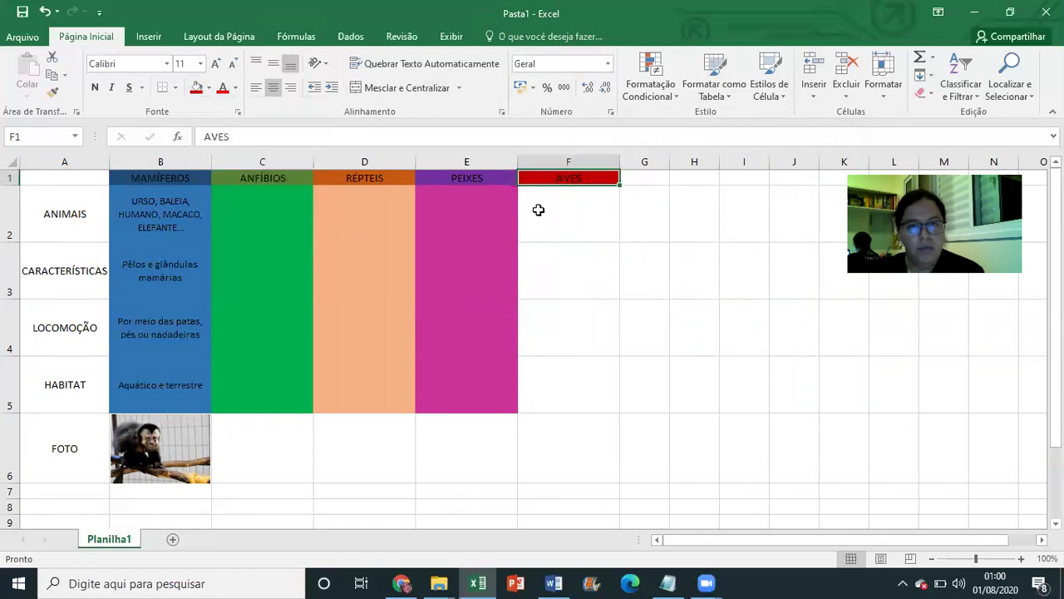
pyautogui.moveTo(572, 208); pyautogui.dragTo(568, 399)
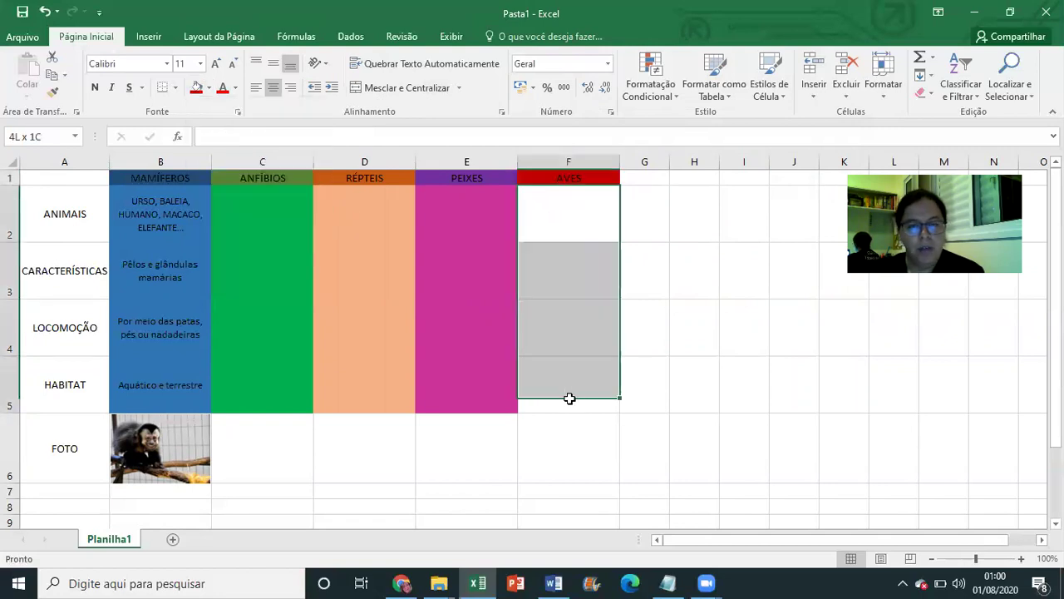
pyautogui.click(208, 90)
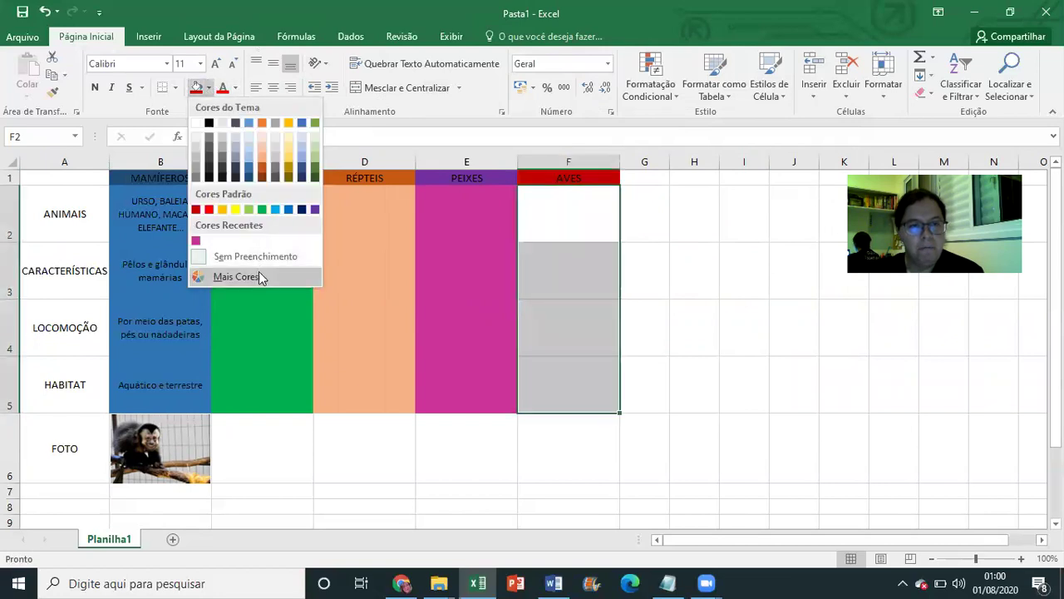
pyautogui.click(258, 272)
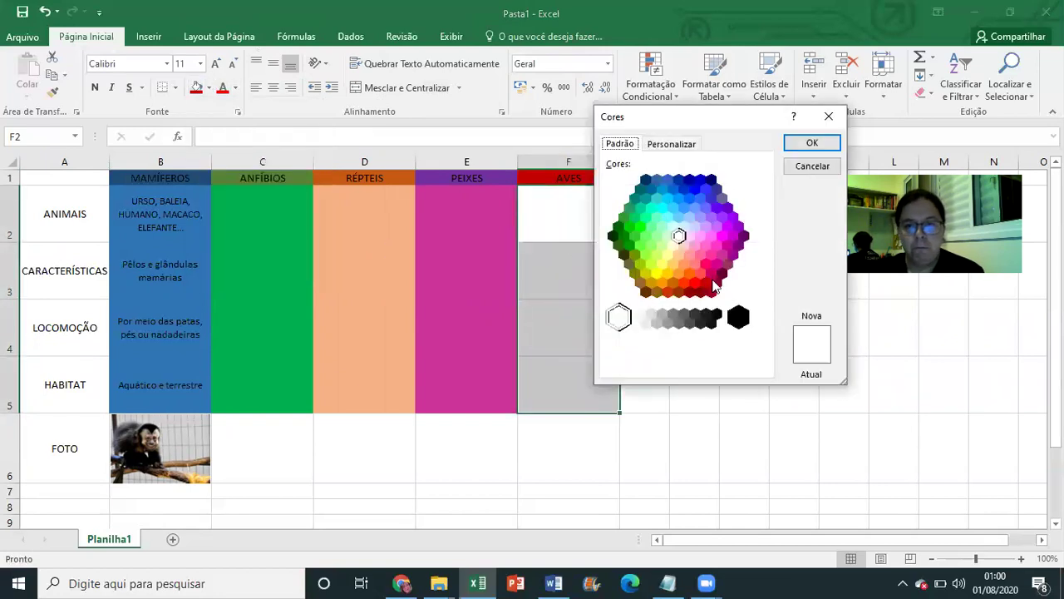
pyautogui.click(698, 287)
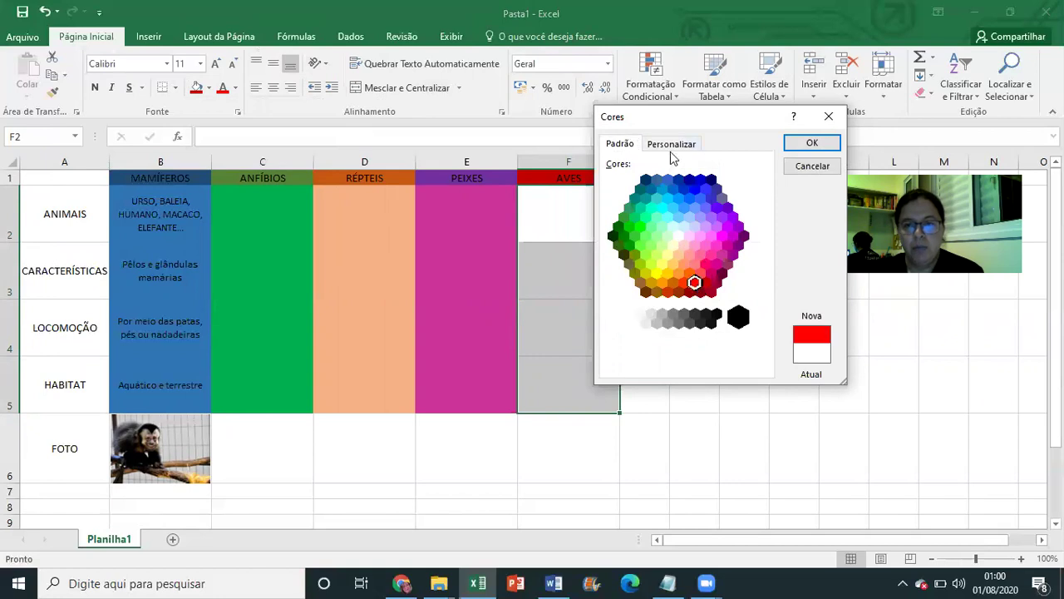
pyautogui.click(673, 147)
pyautogui.moveTo(756, 219); pyautogui.dragTo(758, 206)
pyautogui.click(813, 144)
pyautogui.click(683, 278)
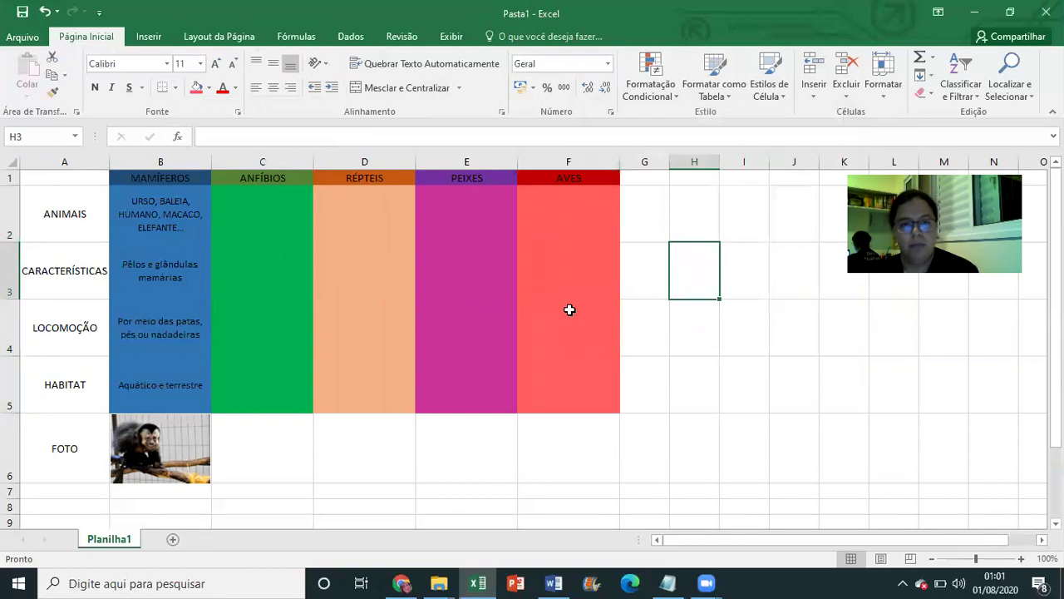
# Fill the row labels A2:A6, from ANIMAIS to FOTO, with medium gray
pyautogui.moveTo(86, 231); pyautogui.dragTo(89, 461)
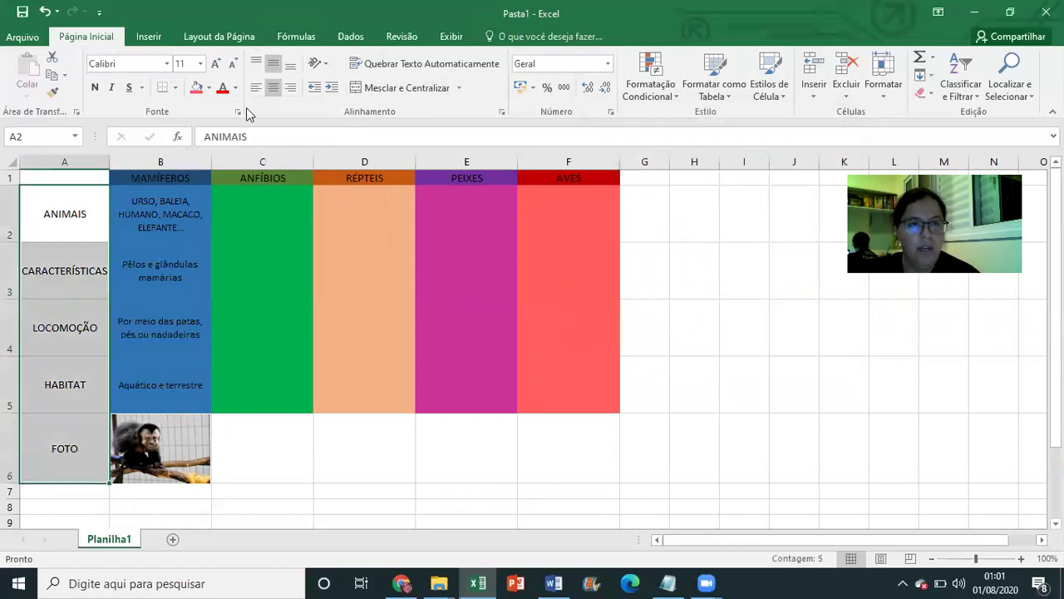
pyautogui.click(209, 87)
pyautogui.click(197, 178)
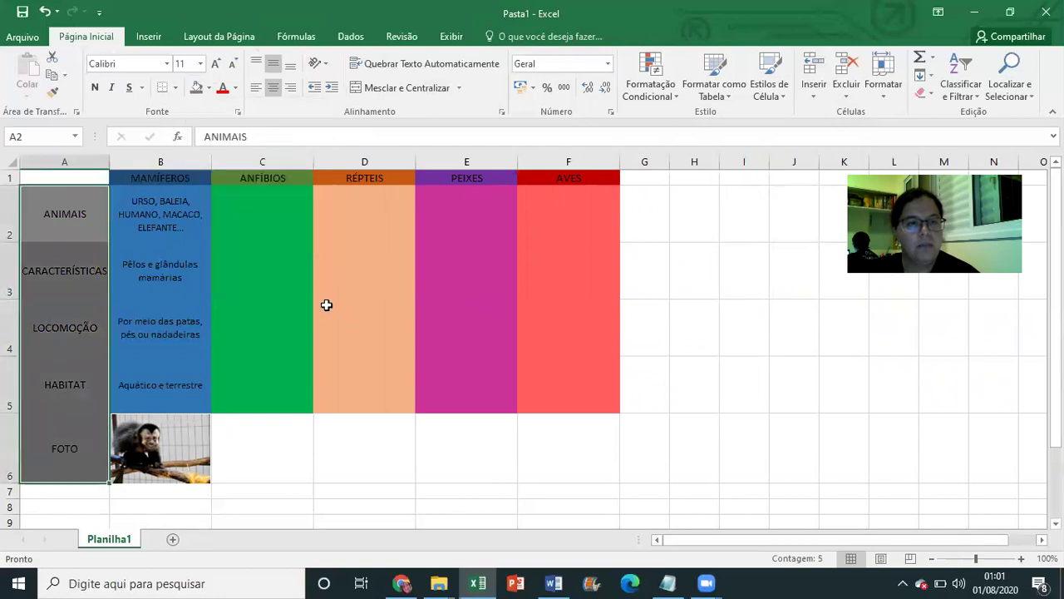
# Apply all borders to the table, covering the headers B1:F1 and the cells A2:F6
pyautogui.moveTo(138, 174); pyautogui.dragTo(605, 387)
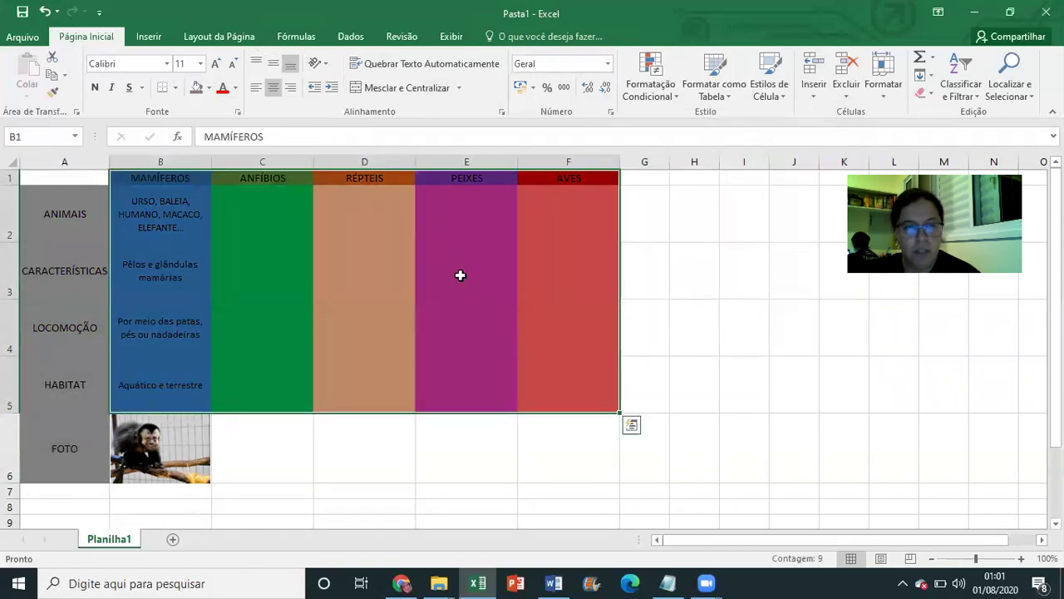
pyautogui.click(174, 87)
pyautogui.click(209, 221)
pyautogui.moveTo(91, 219); pyautogui.dragTo(544, 425)
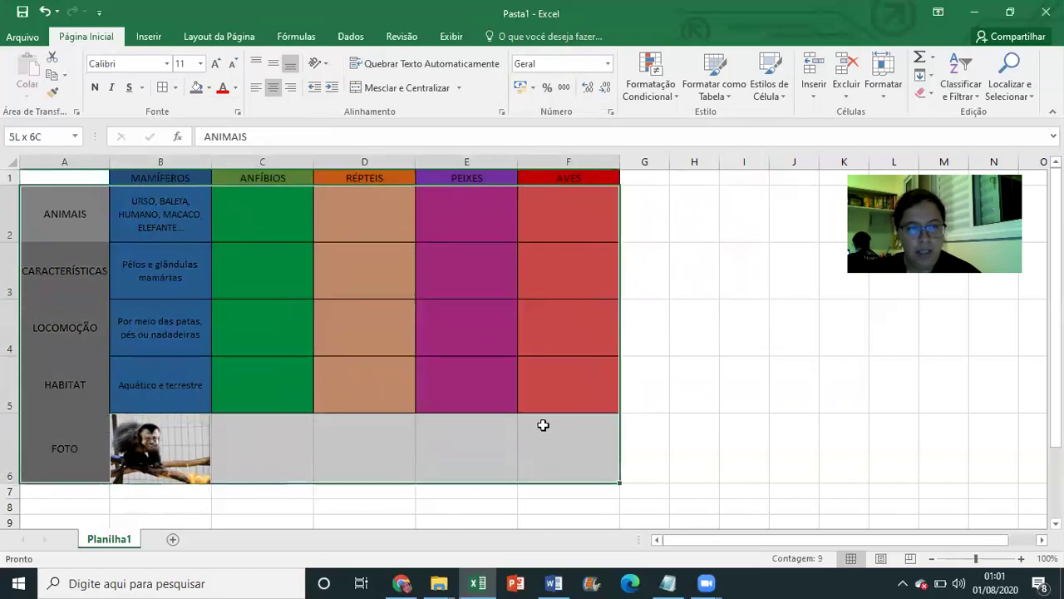
pyautogui.click(163, 88)
pyautogui.click(716, 377)
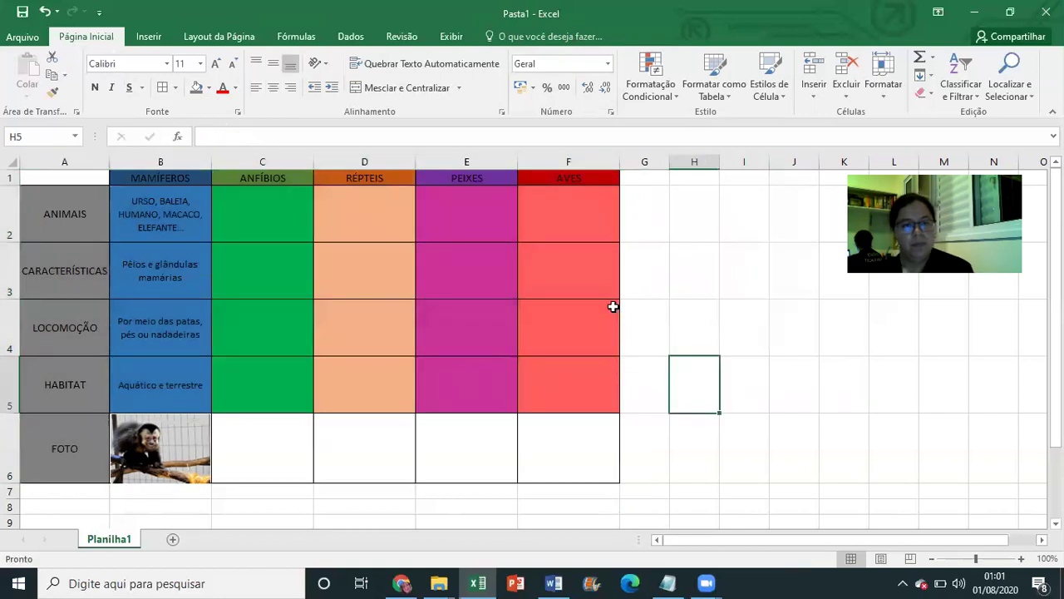
# Make the header texts in B1:F1 bold and white
pyautogui.moveTo(150, 178); pyautogui.dragTo(575, 176)
pyautogui.click(94, 87)
pyautogui.click(235, 88)
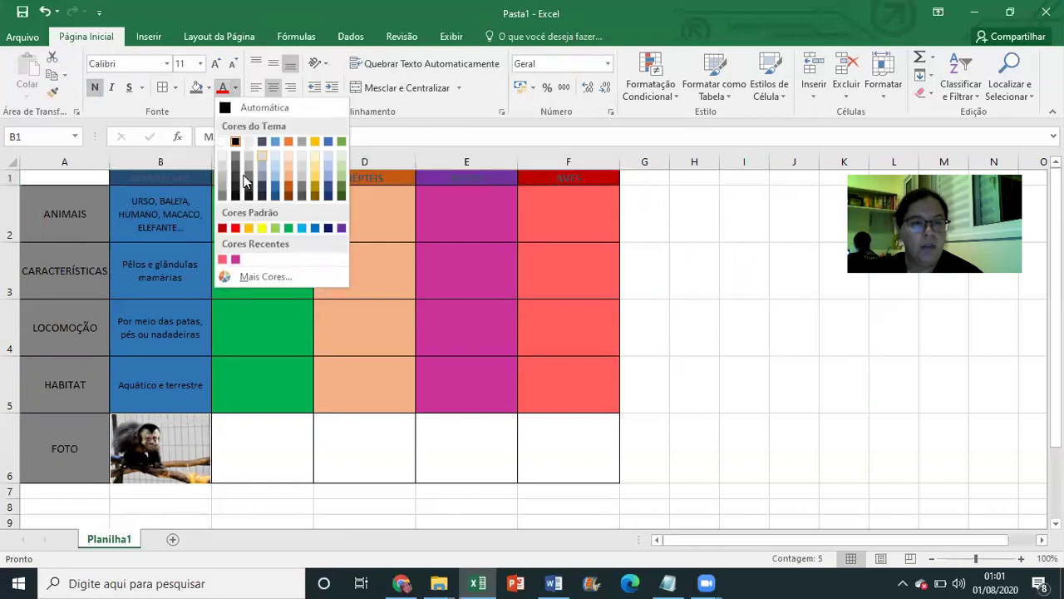
pyautogui.click(229, 148)
pyautogui.click(249, 258)
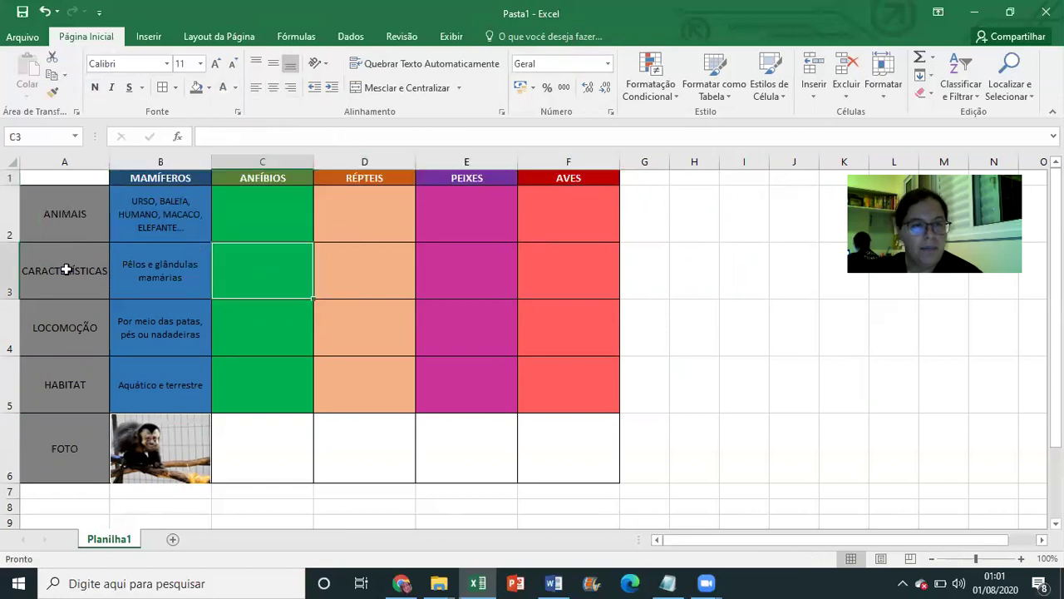
# Make the row label texts in A2:A6 white and bold
pyautogui.moveTo(66, 208); pyautogui.dragTo(64, 440)
pyautogui.click(223, 88)
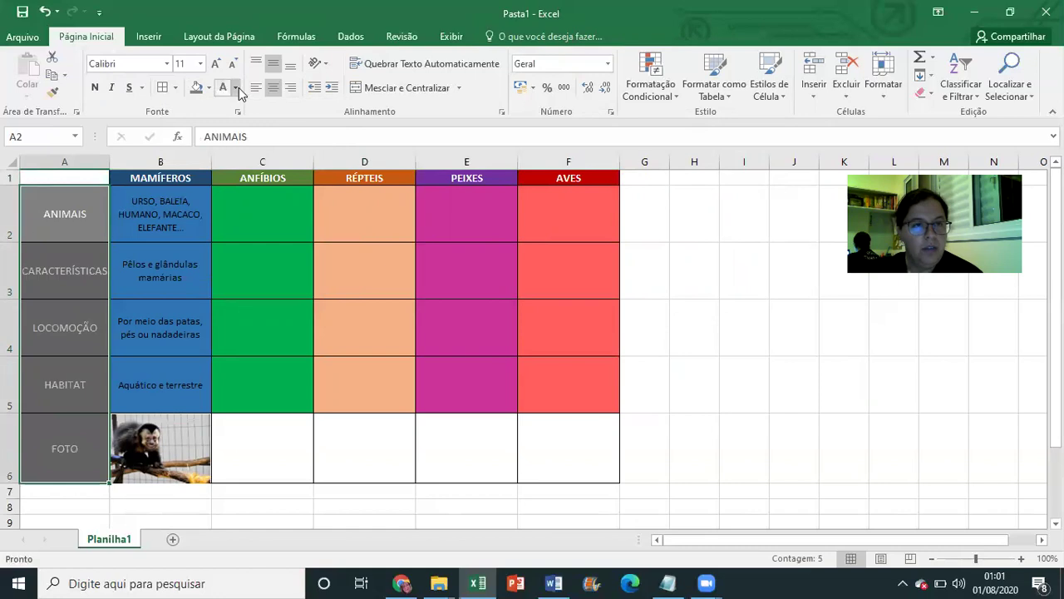
pyautogui.click(104, 87)
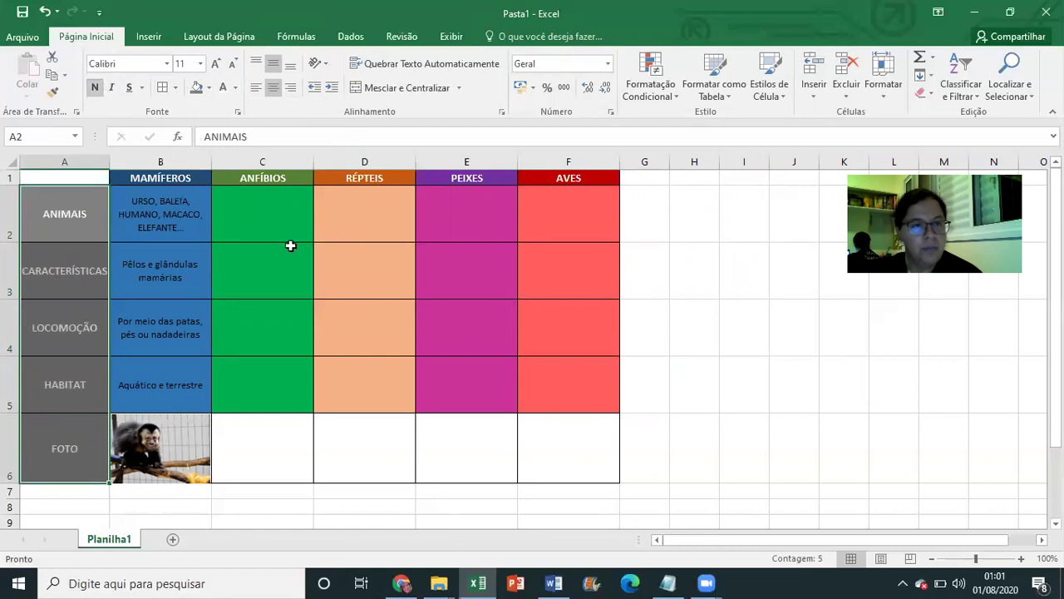
pyautogui.click(329, 343)
pyautogui.click(439, 378)
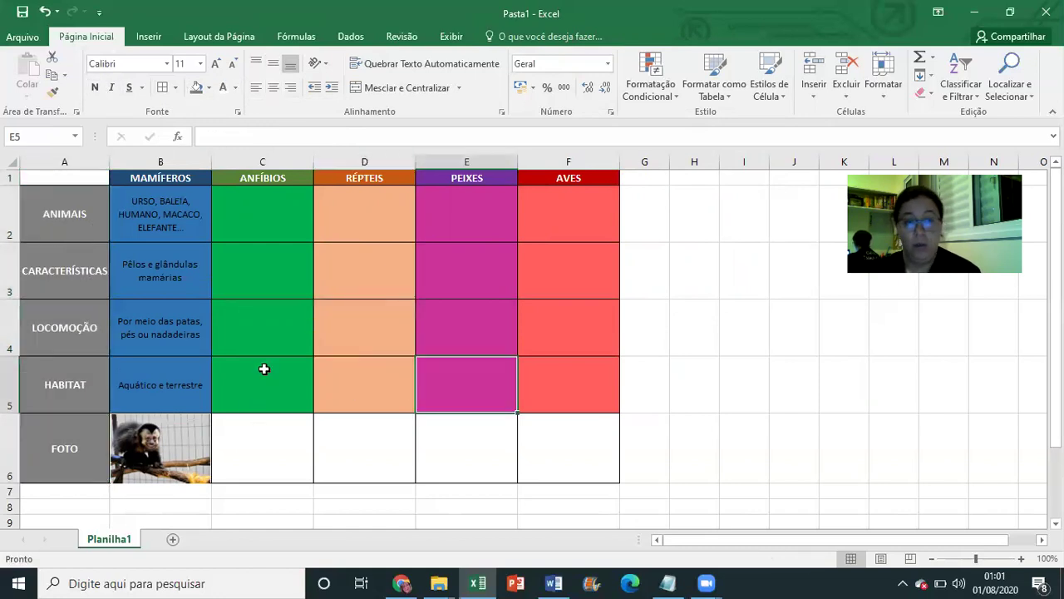
# Examine the formatted table up close, from the colored headers down to the FOTO row
pyautogui.moveTo(167, 214); pyautogui.dragTo(596, 397)
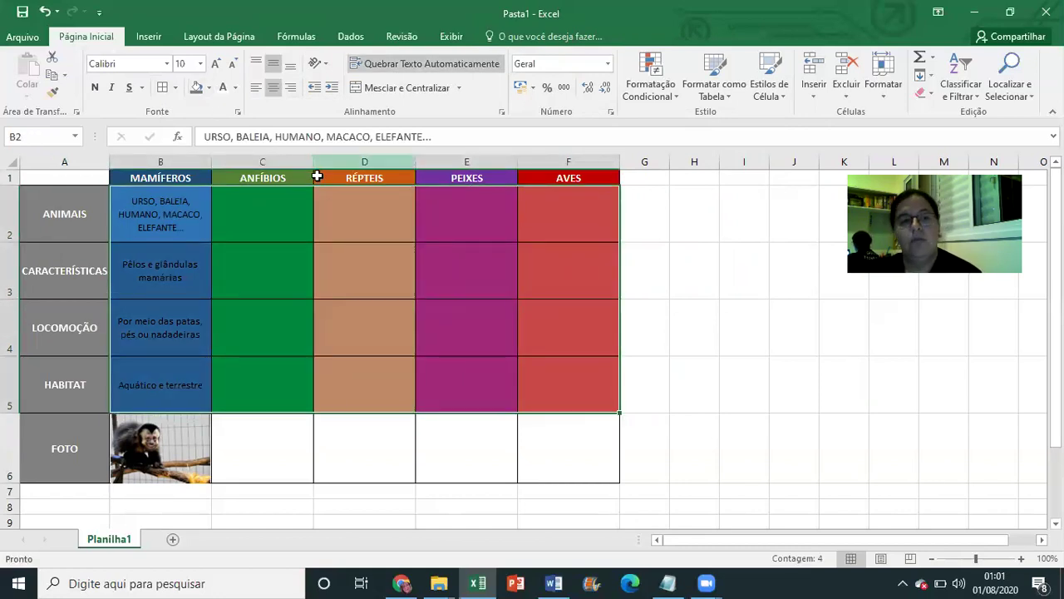
pyautogui.click(681, 364)
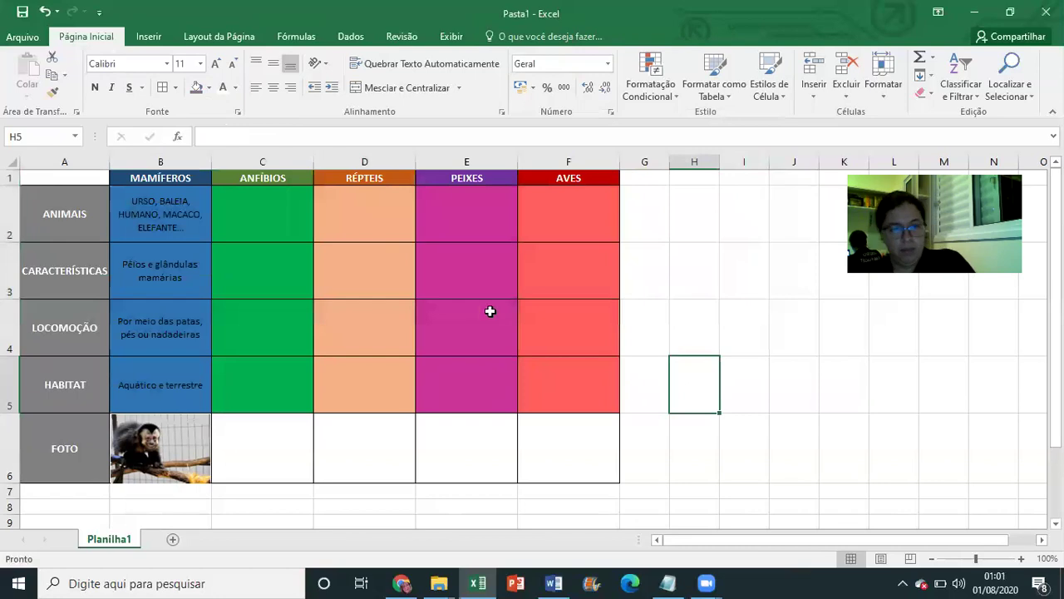
pyautogui.keyDown('ctrl'); pyautogui.scroll(2, 375, 308); pyautogui.keyUp('ctrl')
pyautogui.scroll(-1, 376, 309)
pyautogui.scroll(1, 376, 310)
pyautogui.scroll(-1, 376, 309)
pyautogui.scroll(1, 474, 304)
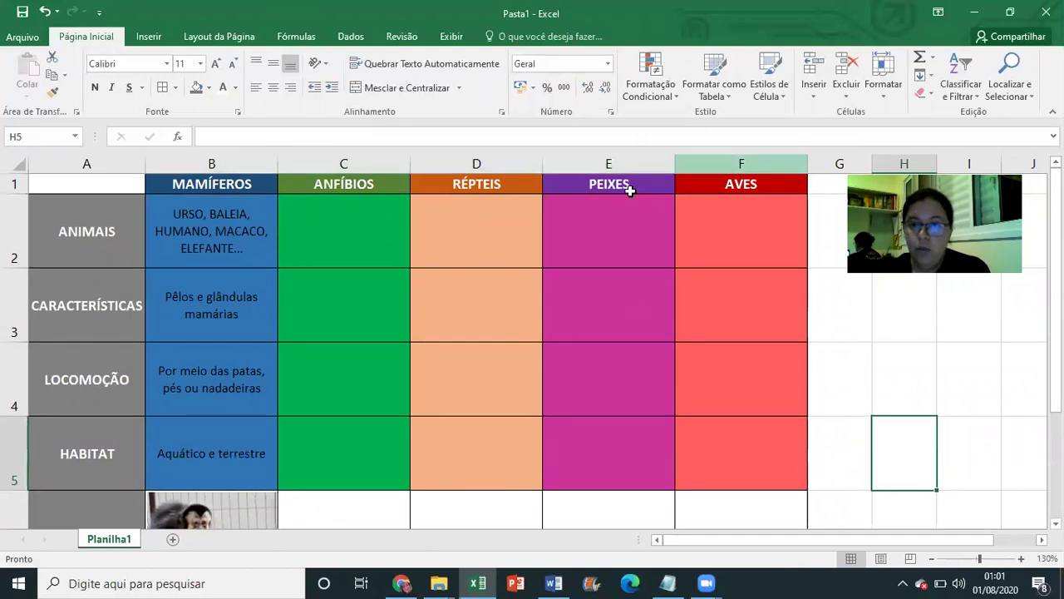
pyautogui.scroll(-1, 13, 408)
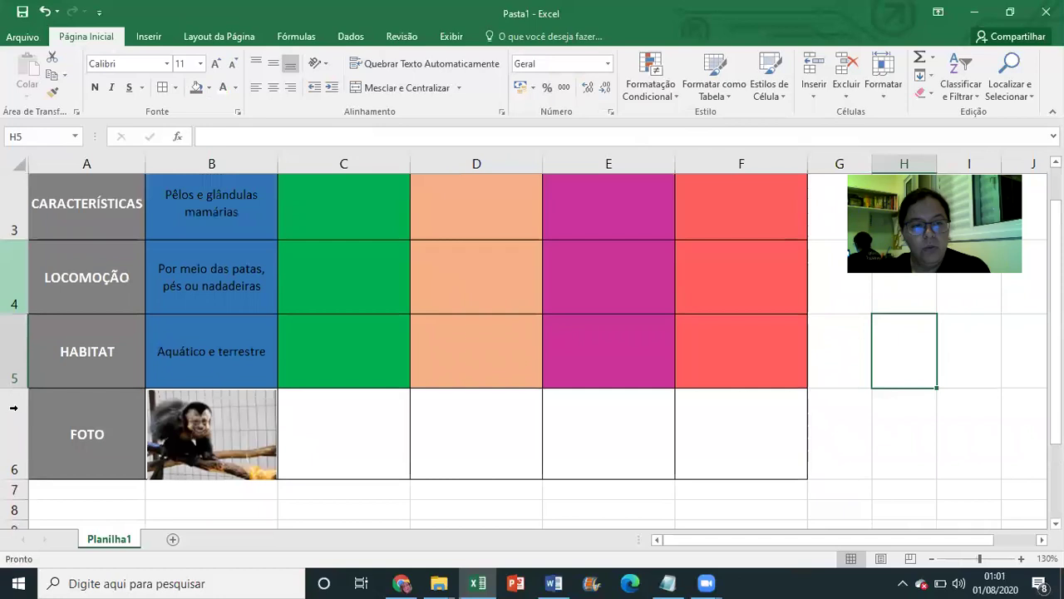
pyautogui.scroll(1, 72, 379)
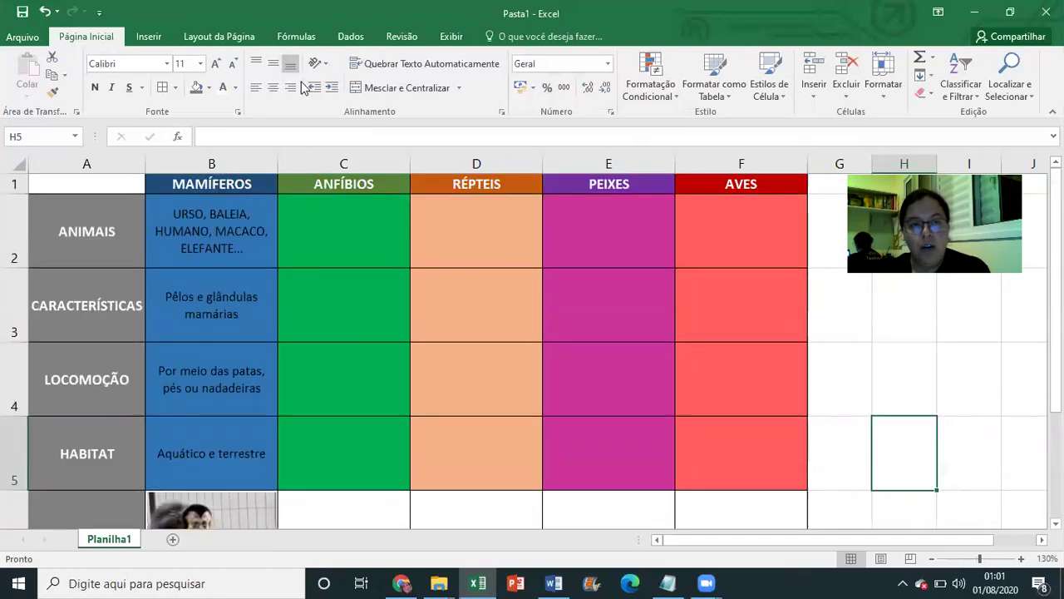
pyautogui.click(272, 87)
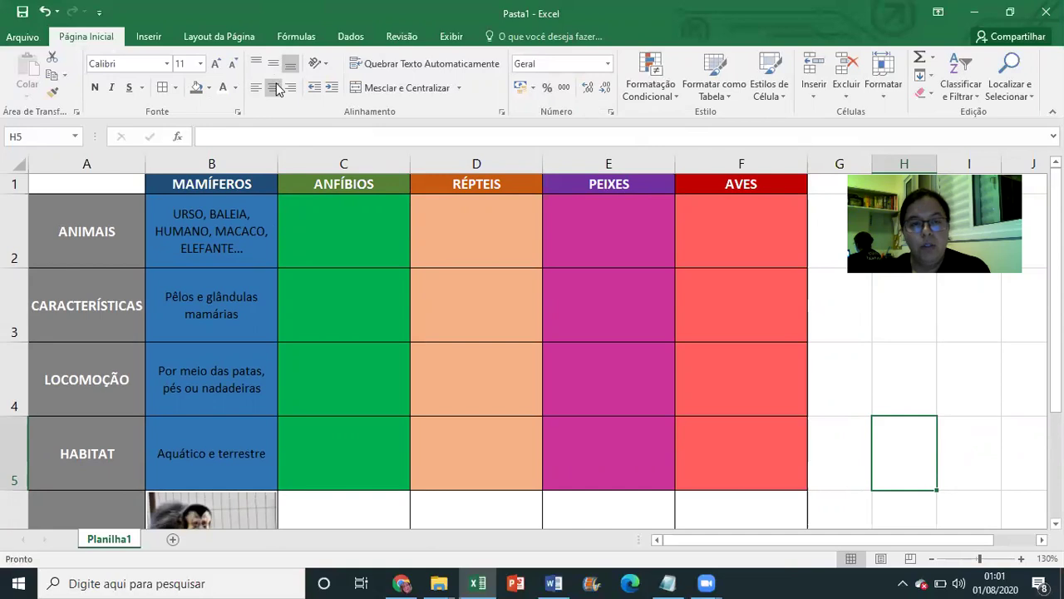
pyautogui.click(424, 64)
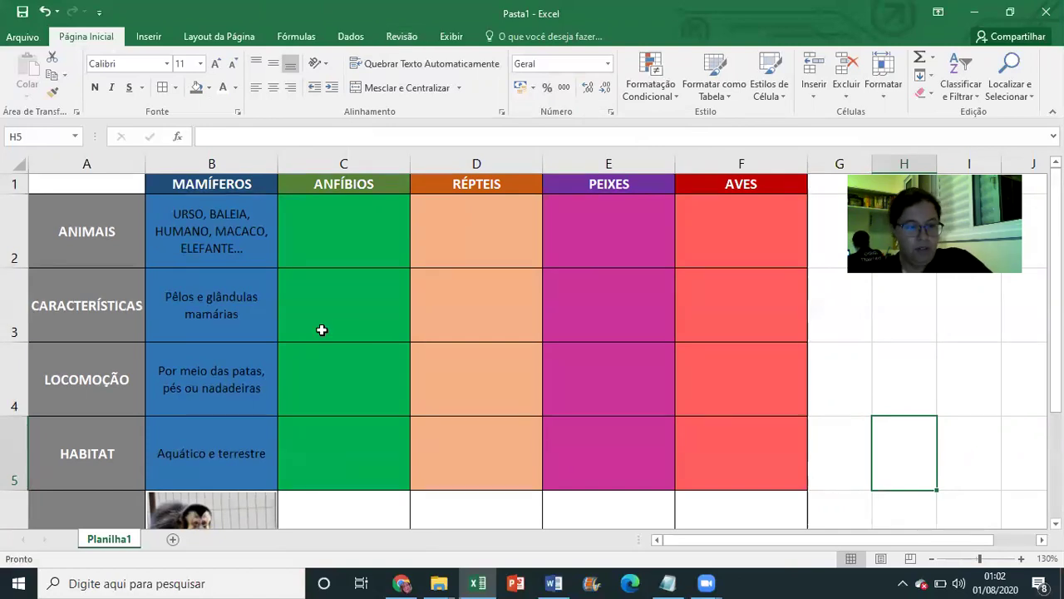
pyautogui.click(358, 331)
pyautogui.keyDown('ctrl'); pyautogui.scroll(-1, 366, 323); pyautogui.keyUp('ctrl')
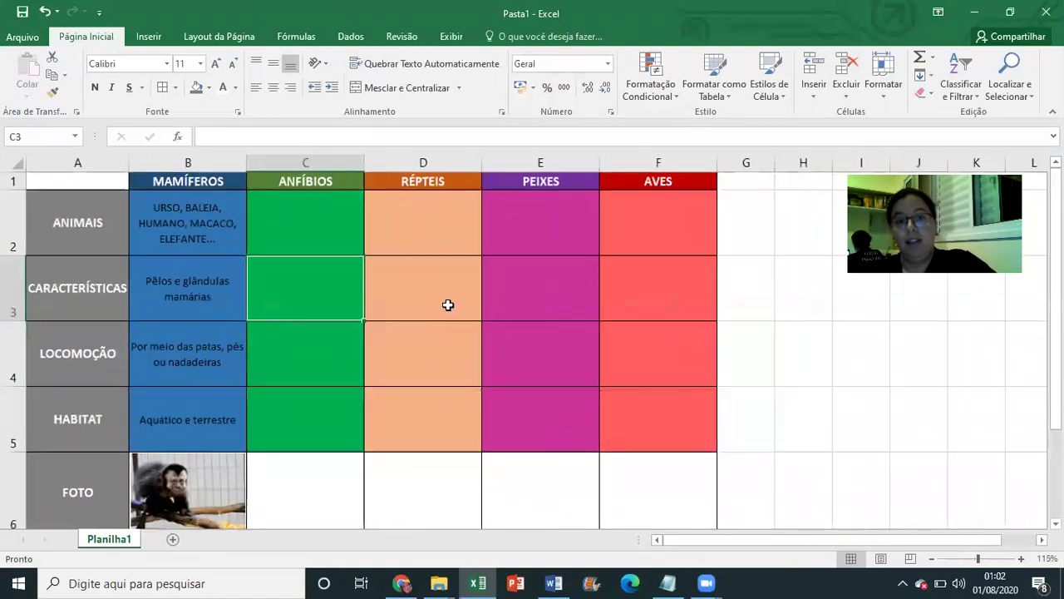
pyautogui.keyDown('ctrl'); pyautogui.scroll(-1, 447, 304); pyautogui.keyUp('ctrl')
pyautogui.click(672, 370)
pyautogui.click(663, 438)
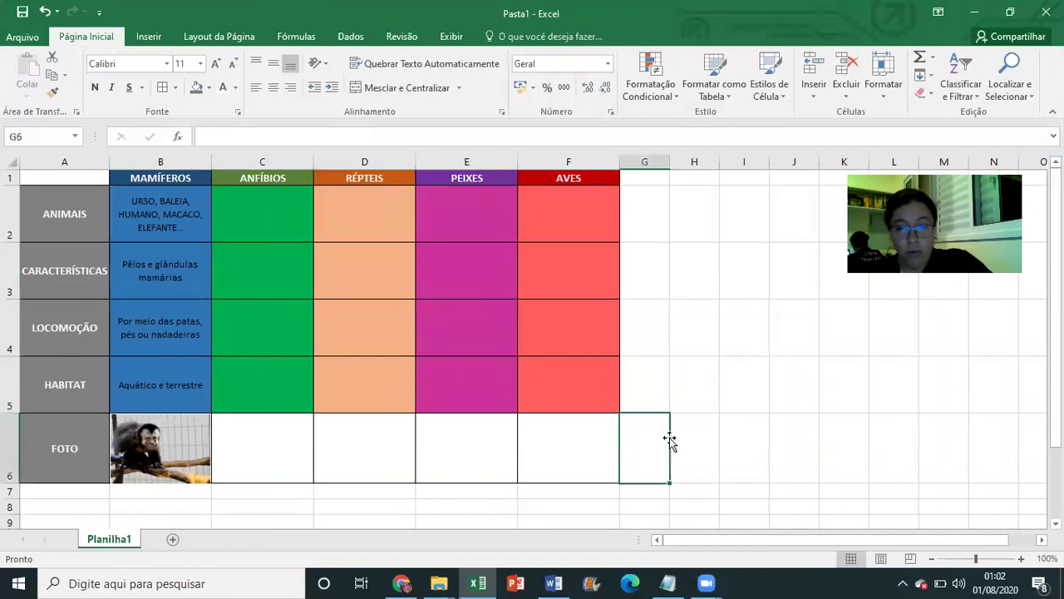